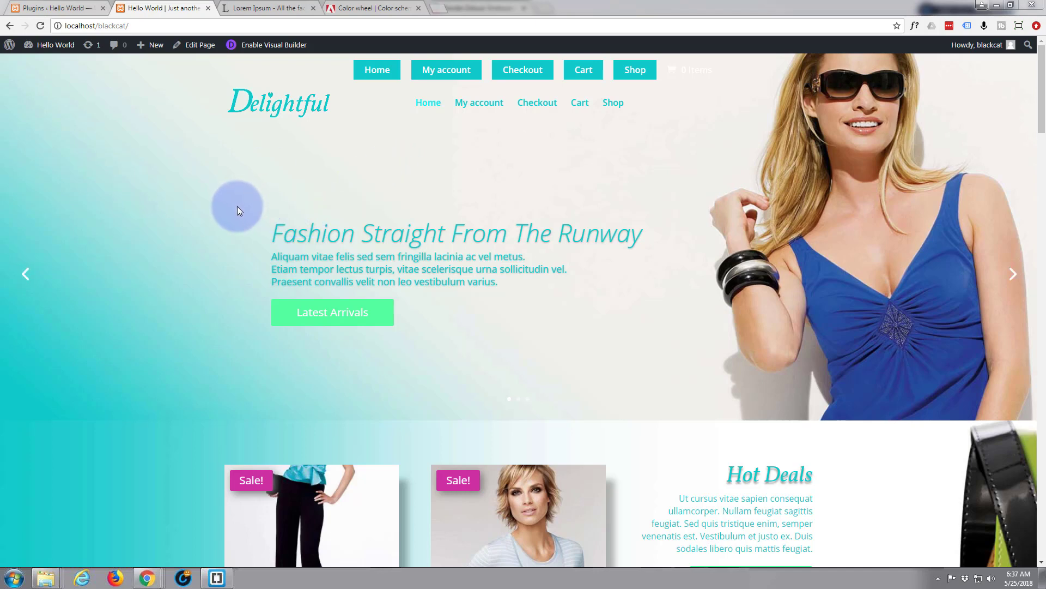
Step: Look over the home page's Hot Deals, countdown timer and sale product sections
scroll(237, 211, "down", 7)
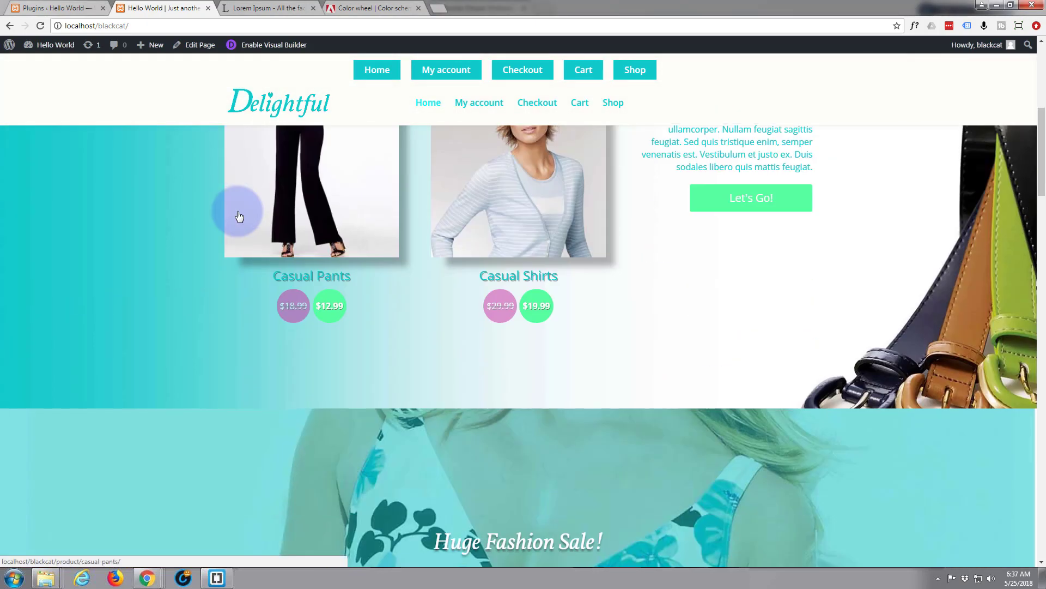
scroll(238, 215, "down", 5)
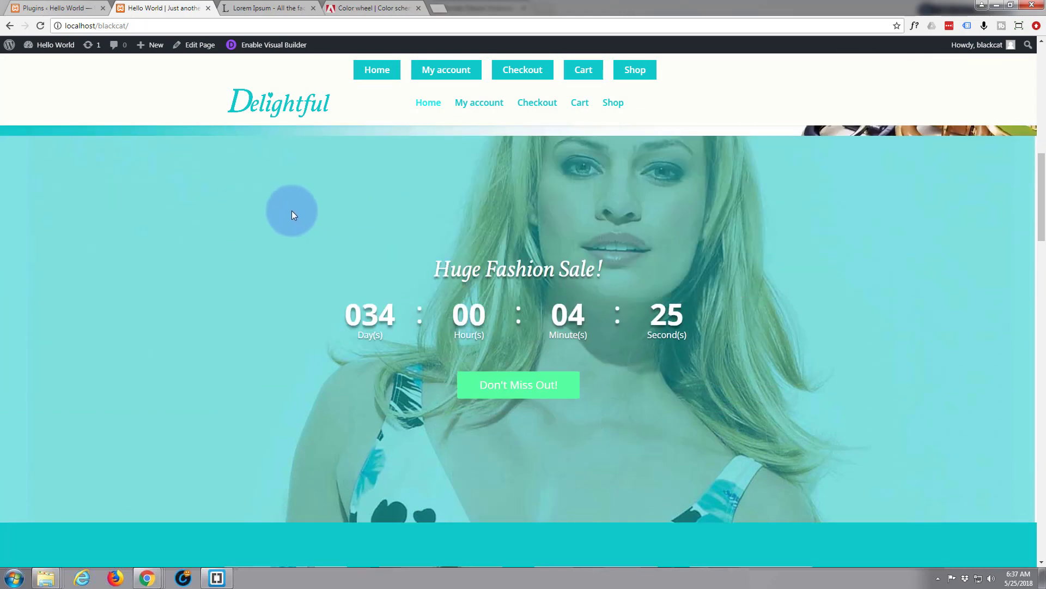
scroll(292, 210, "down", 6)
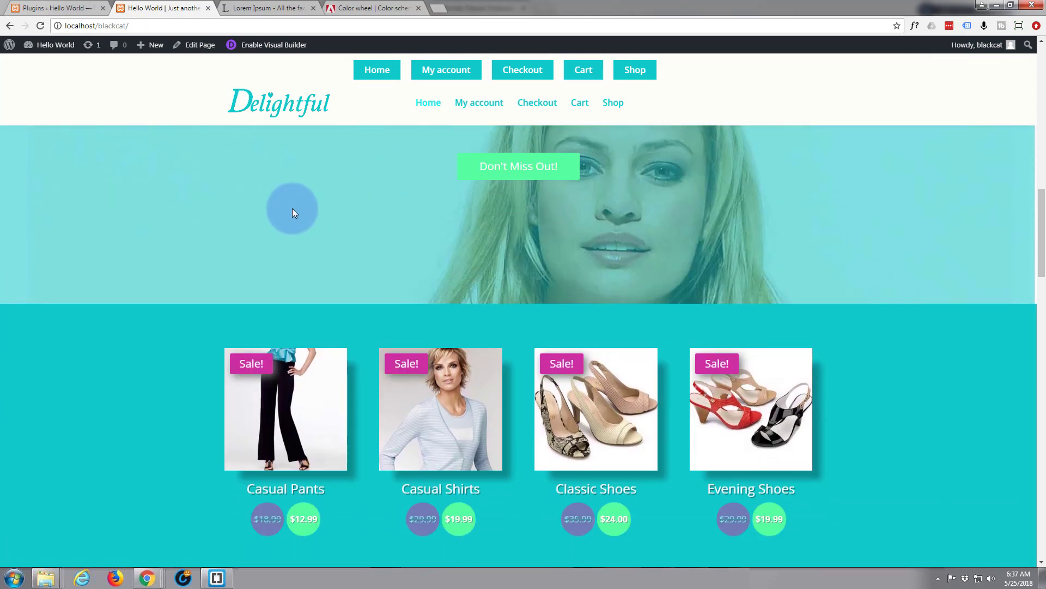
scroll(292, 209, "down", 1)
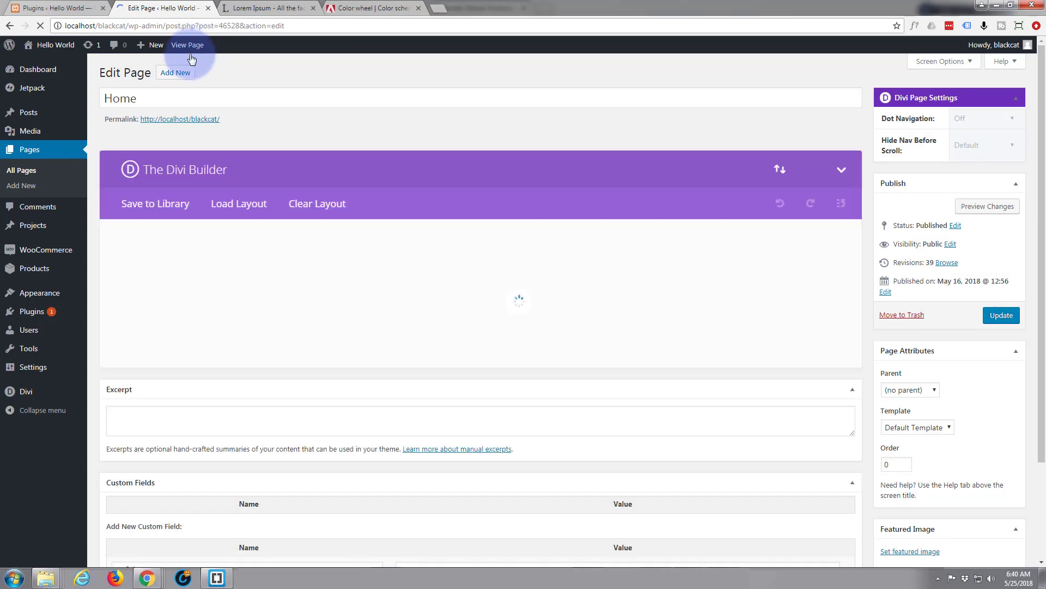
Step: Save the first Shop module of the four-row shop section to the Divi library with the template name Shop
scroll(238, 202, "down", 5)
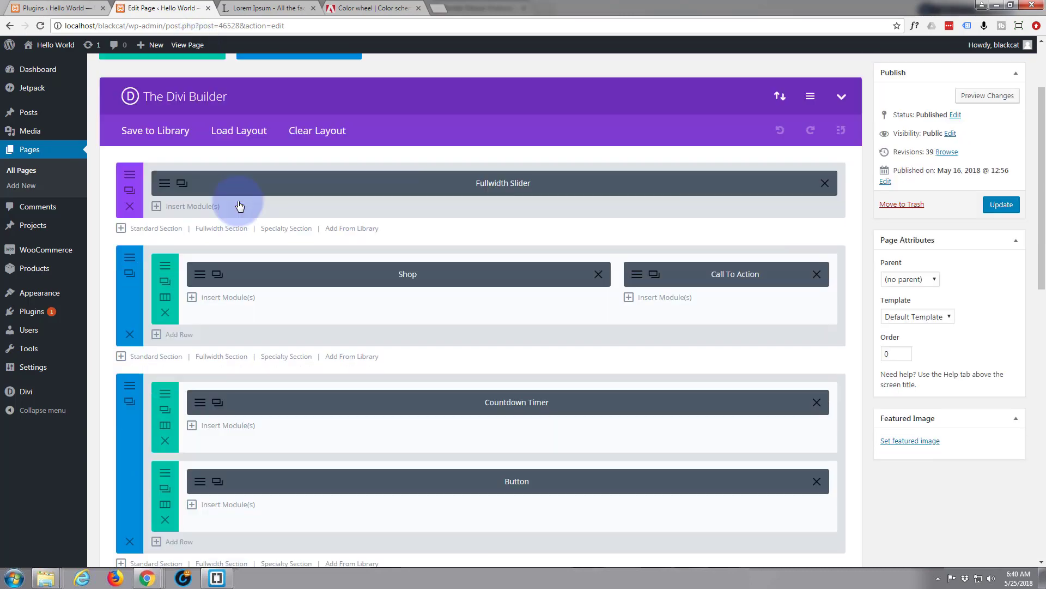
scroll(238, 201, "down", 4)
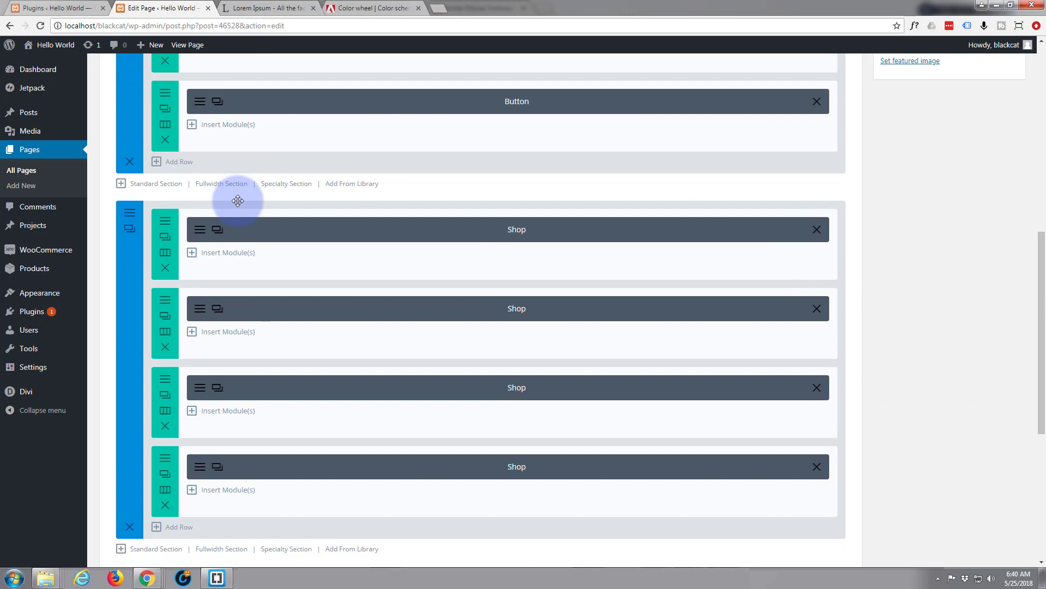
scroll(237, 201, "up", 1)
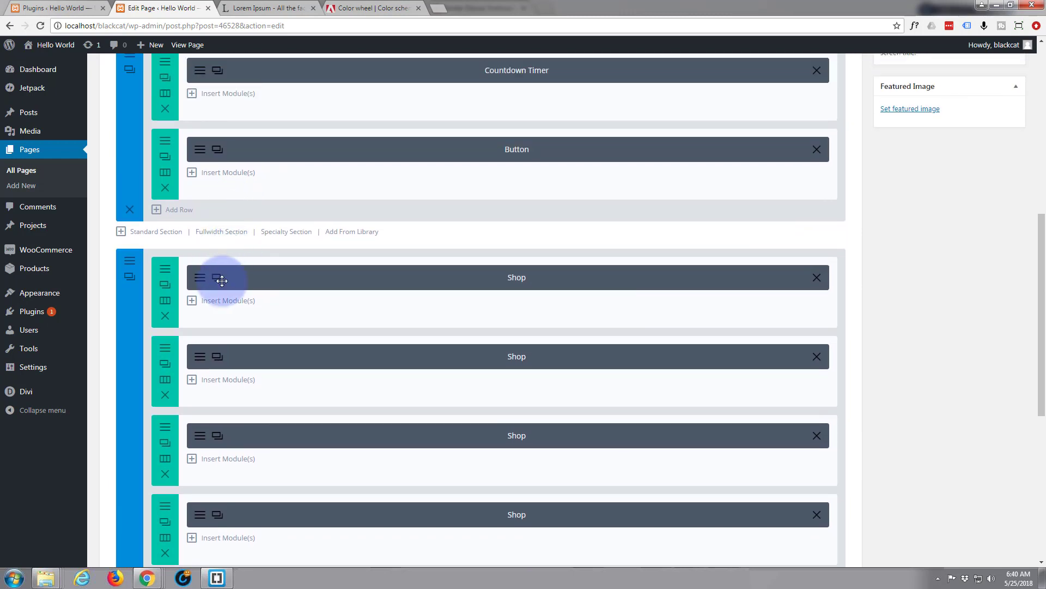
scroll(200, 279, "up", 1)
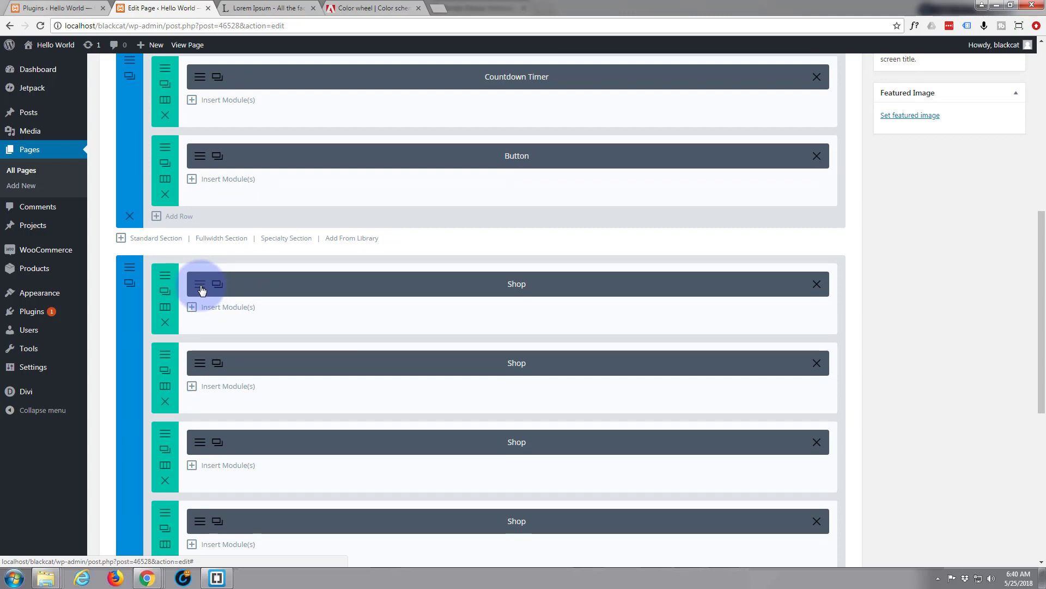
left_click(200, 289)
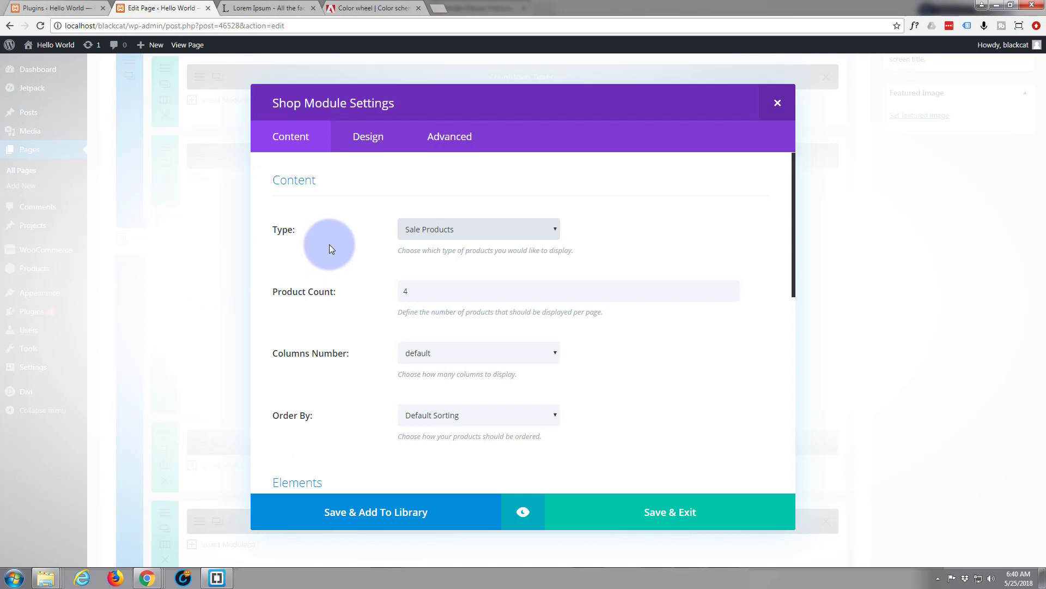
left_click(394, 527)
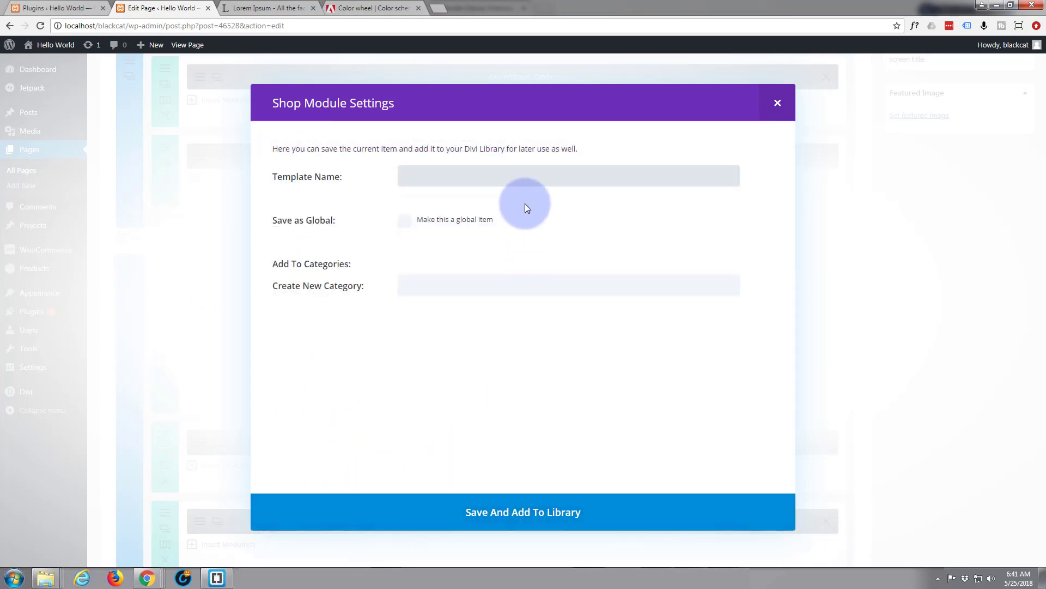
type("Shop")
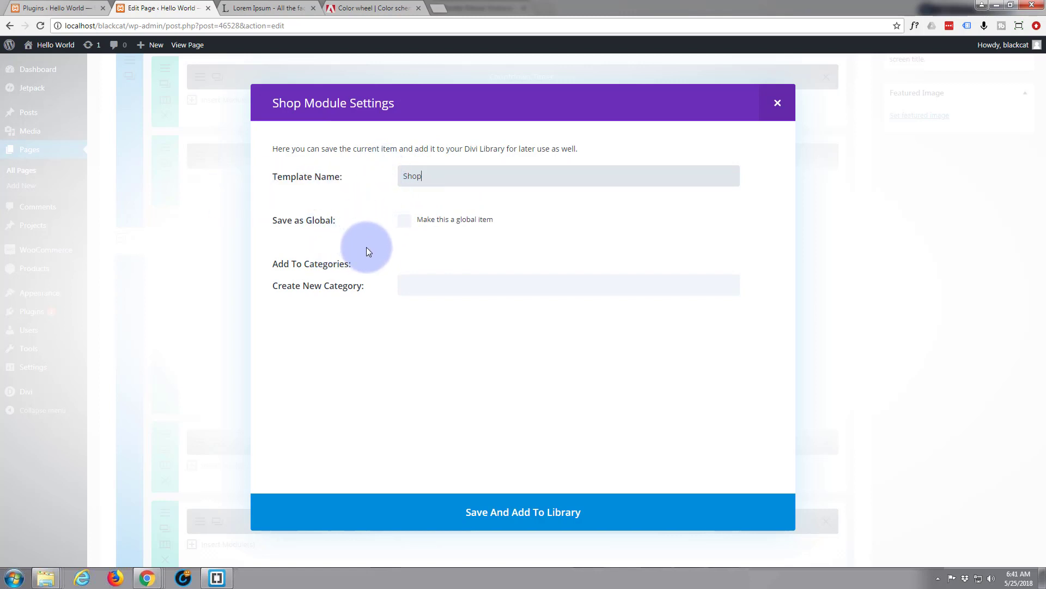
left_click(500, 511)
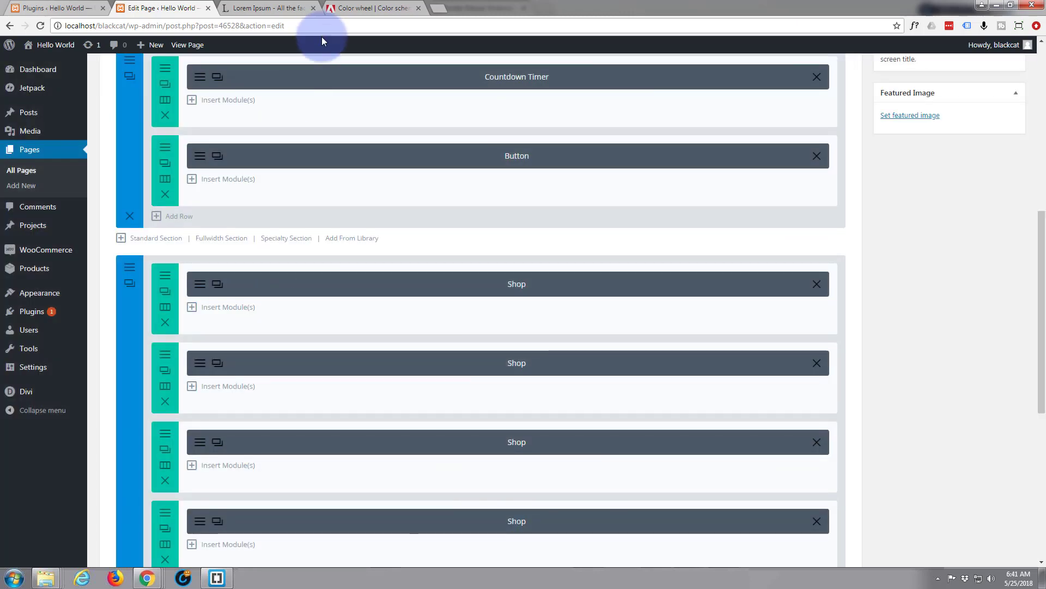
Step: Leave the page editor without saving, visit the site and open the home page in the Visual Builder
mouse_move(43, 50)
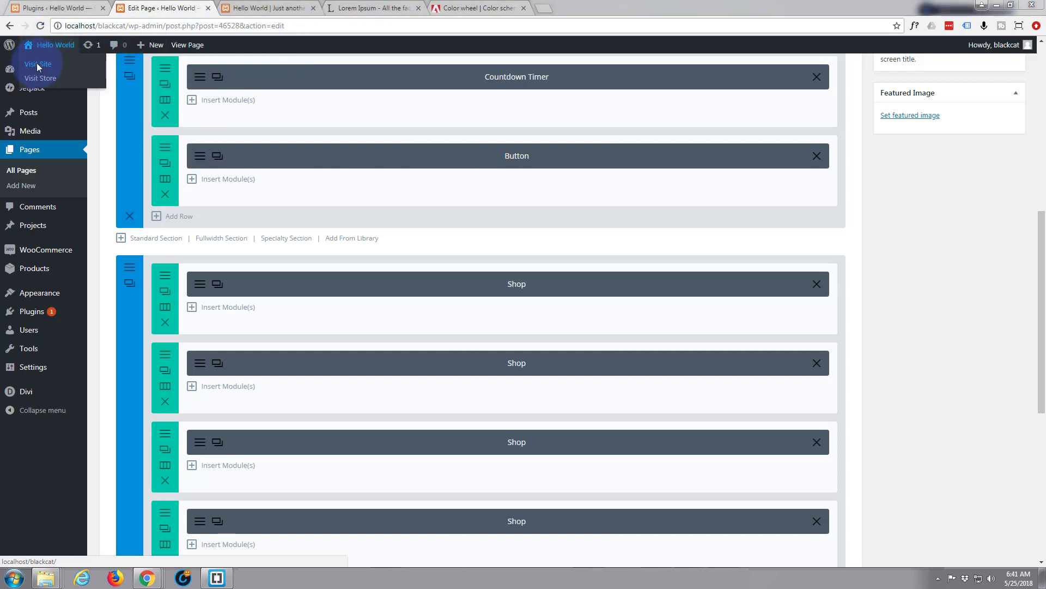
left_click(37, 66)
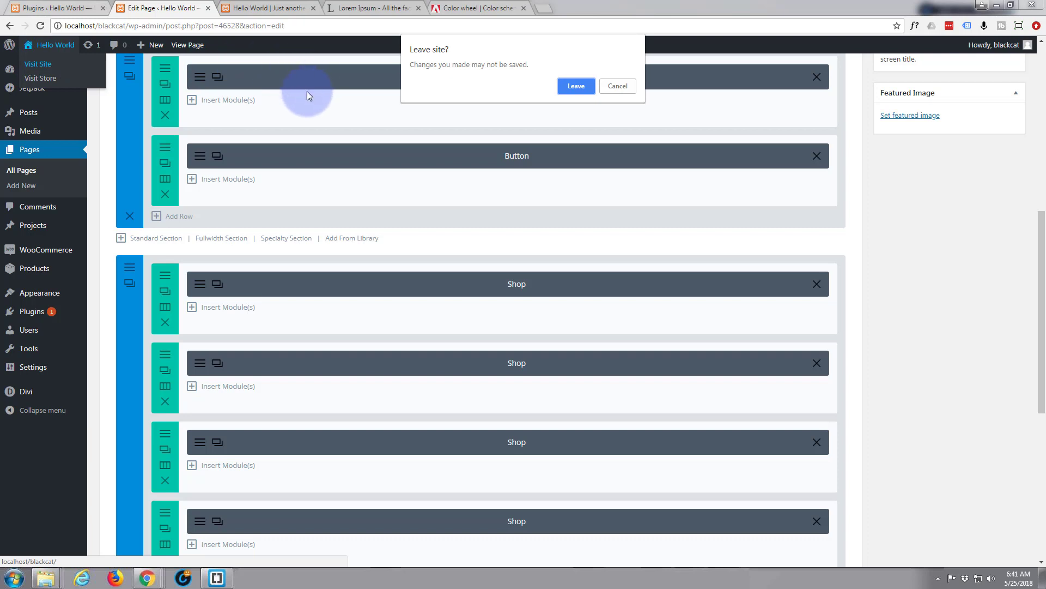
left_click(575, 87)
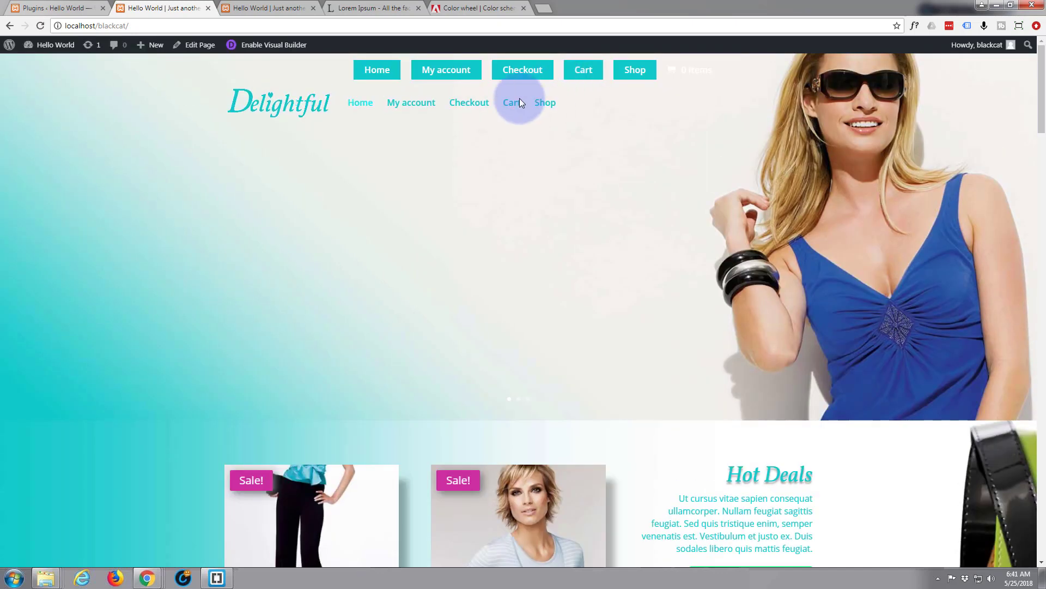
scroll(414, 192, "down", 7)
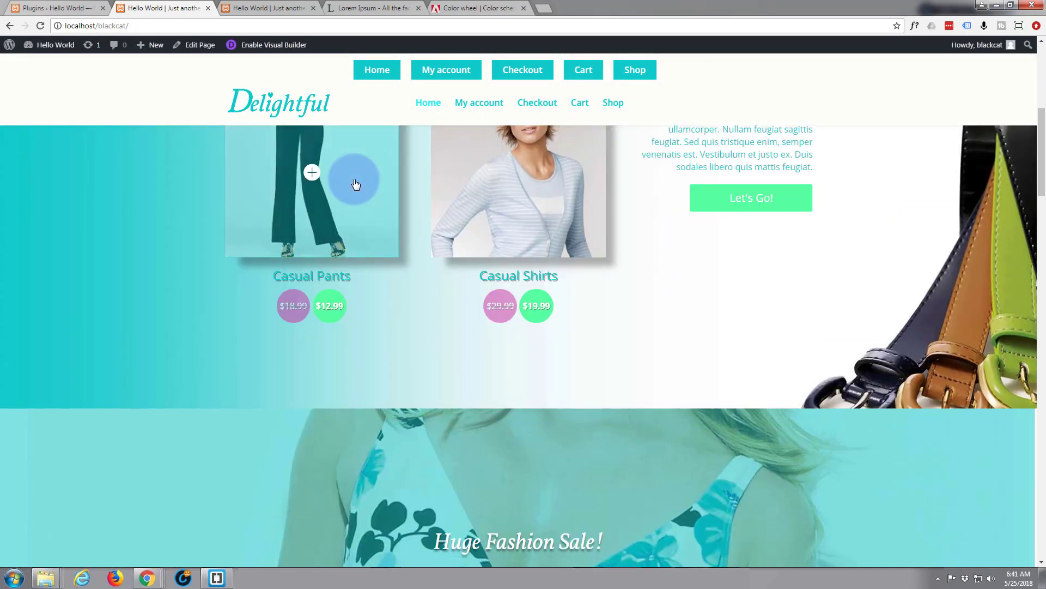
scroll(356, 184, "down", 2)
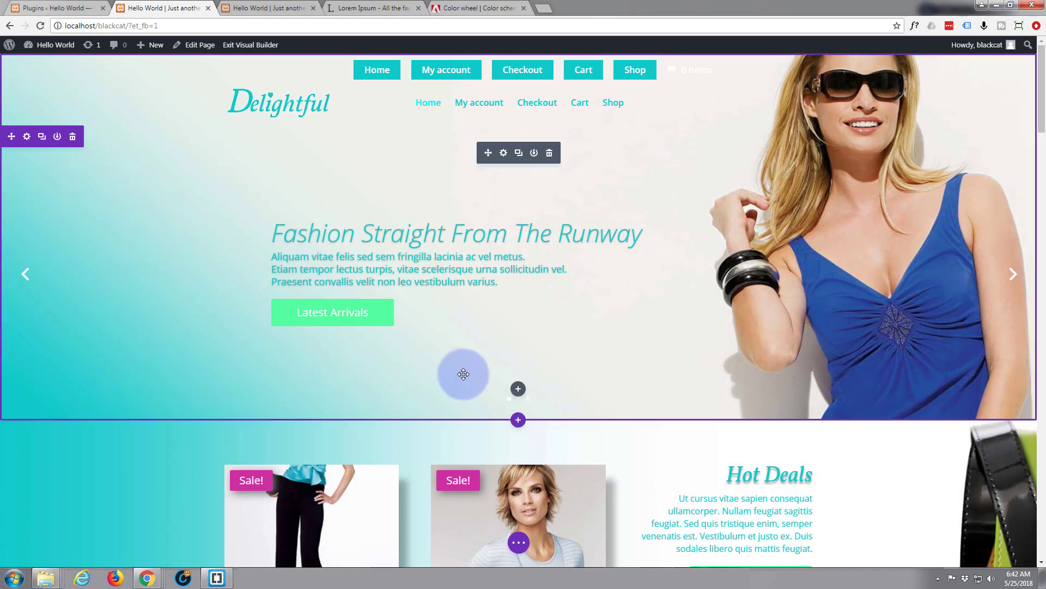
Step: Delete the three product rows below the first sale products row in the teal section
scroll(455, 372, "down", 5)
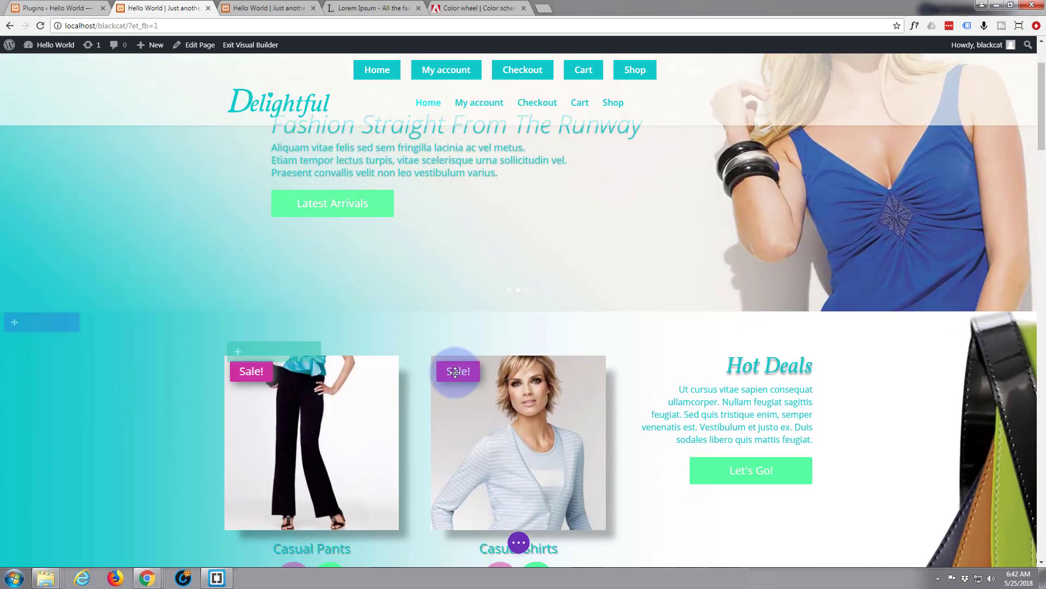
scroll(456, 377, "down", 10)
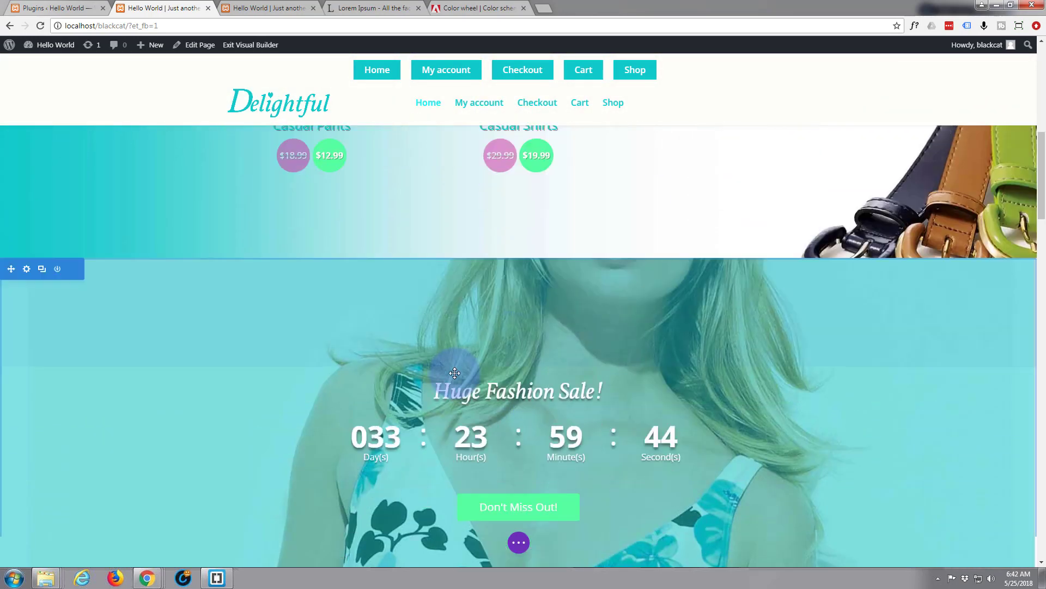
scroll(457, 377, "down", 3)
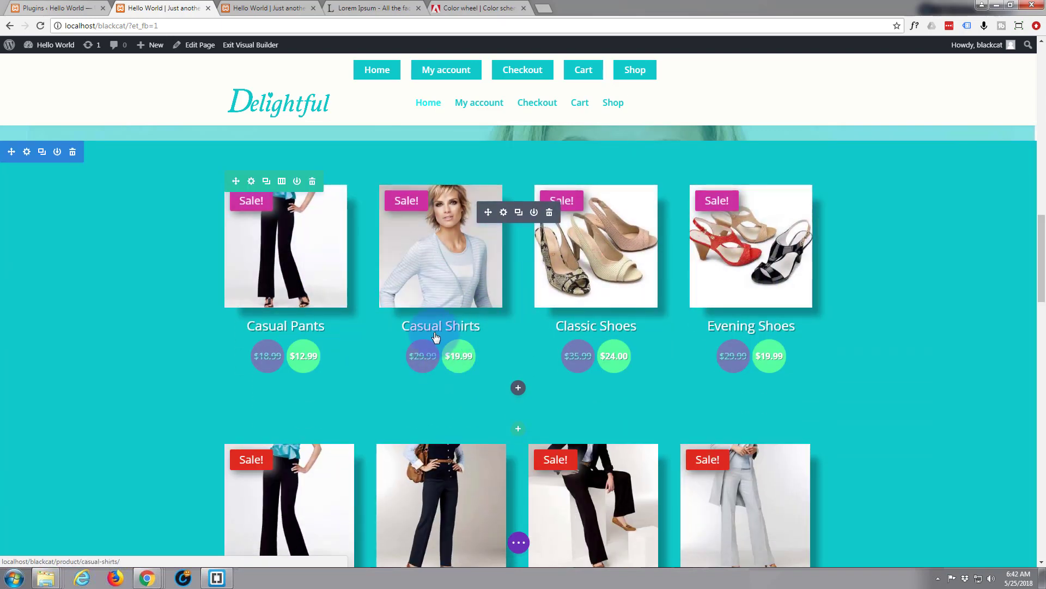
scroll(433, 339, "down", 3)
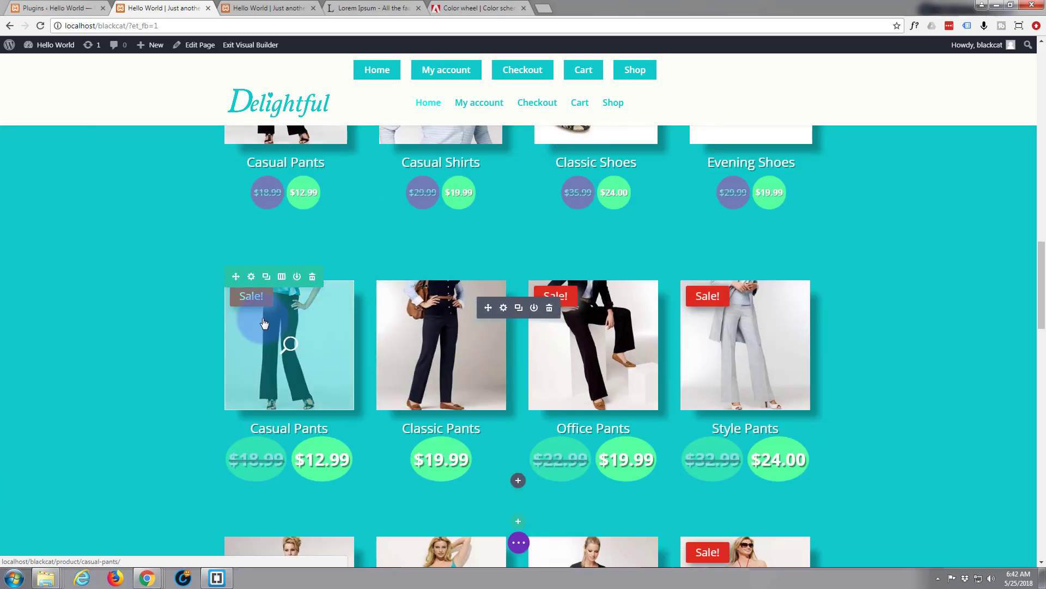
left_click(312, 279)
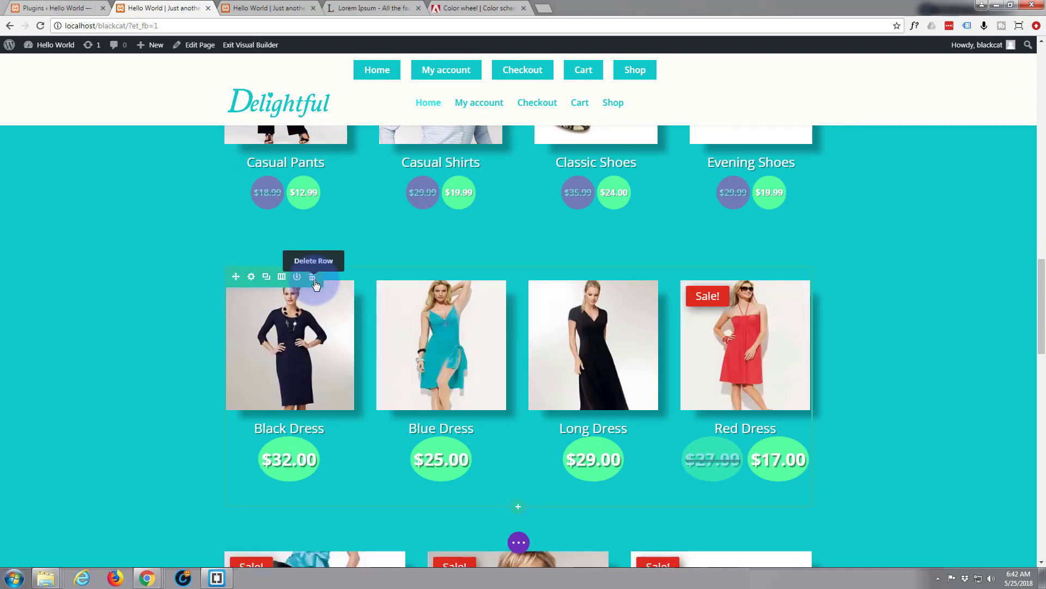
left_click(314, 280)
left_click(312, 278)
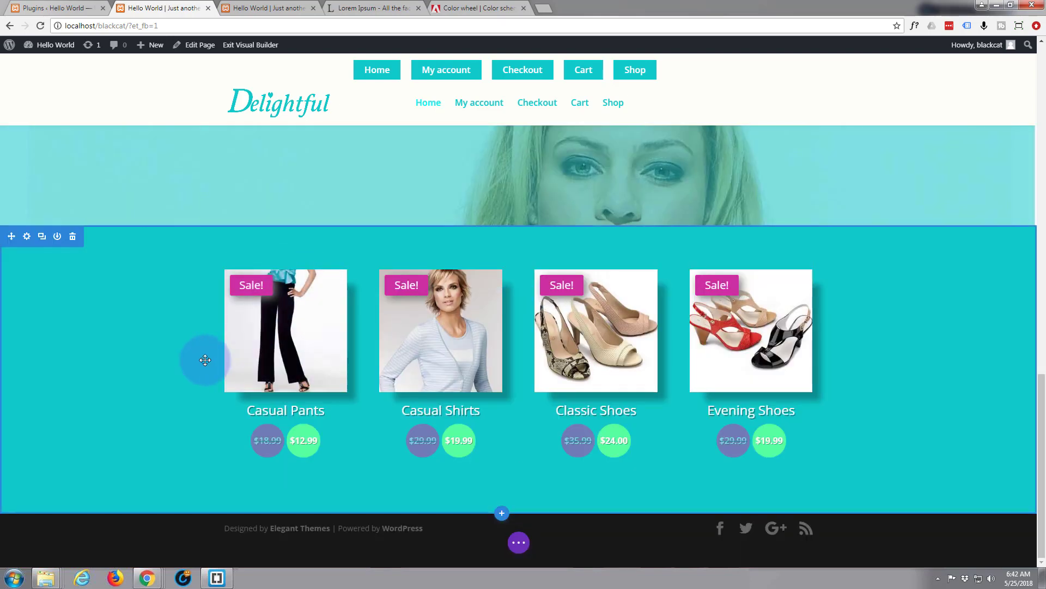
Step: Insert a regular section with a single-column row below the teal product section
scroll(169, 360, "up", 3)
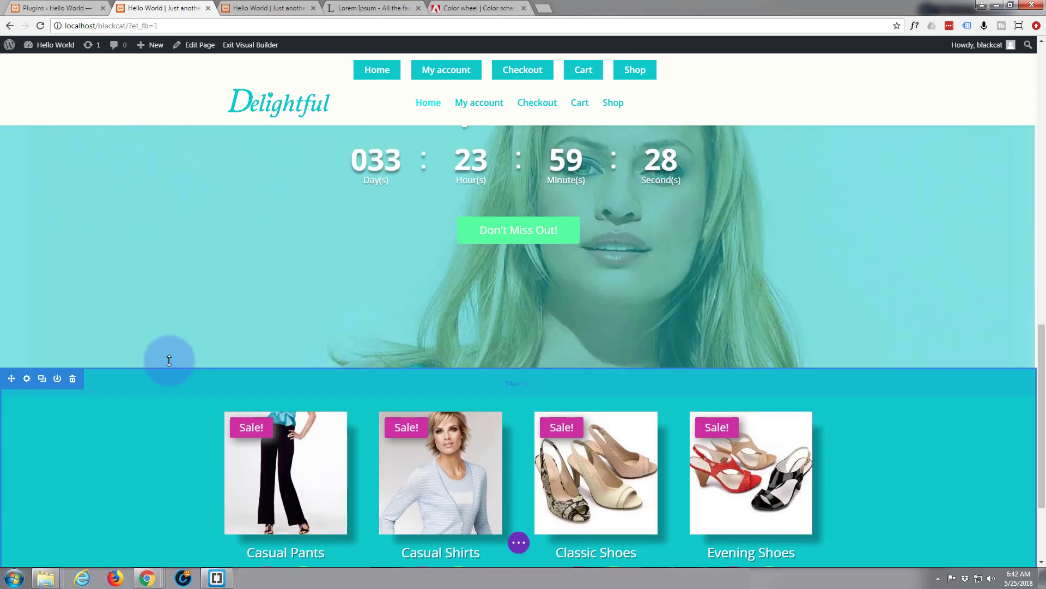
scroll(169, 360, "down", 3)
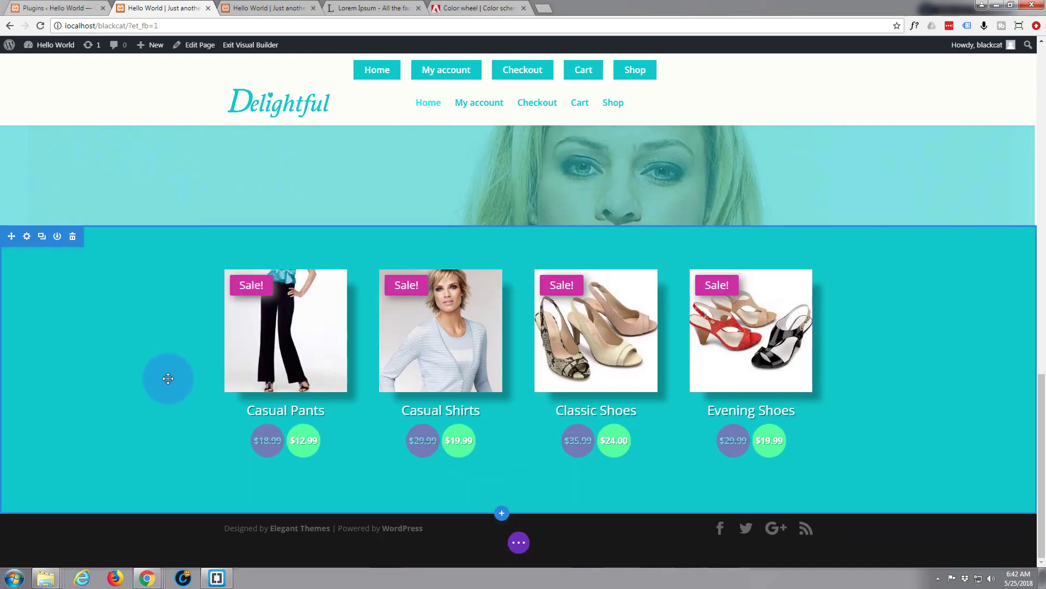
left_click(502, 514)
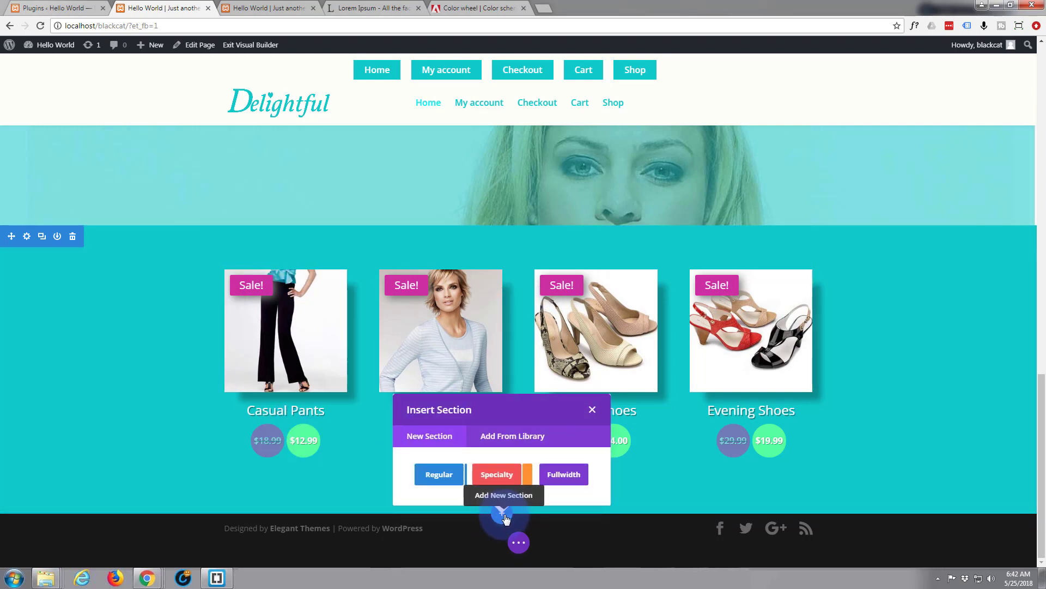
left_click(440, 474)
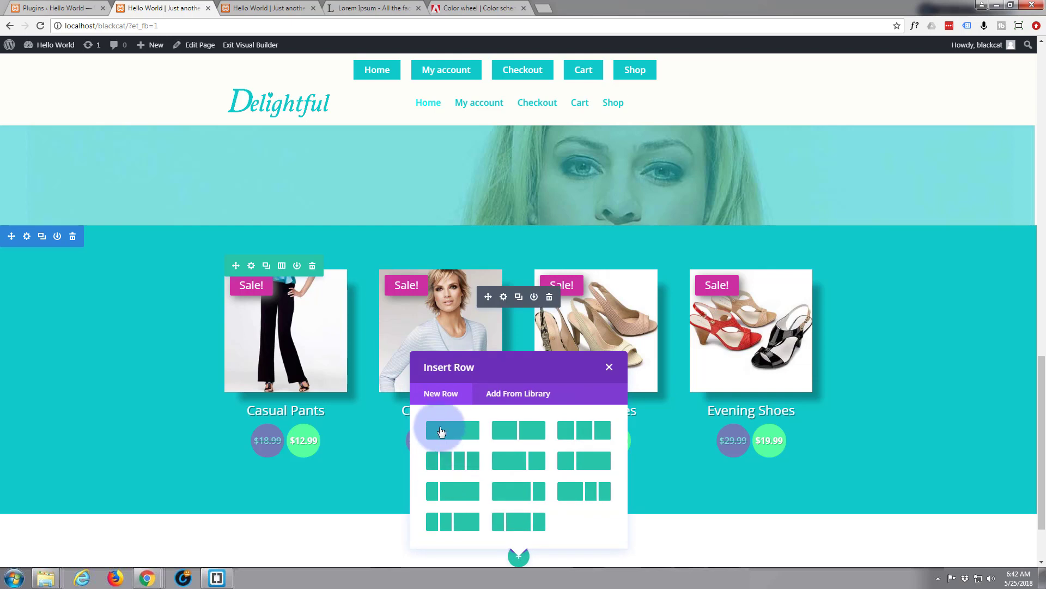
left_click(449, 436)
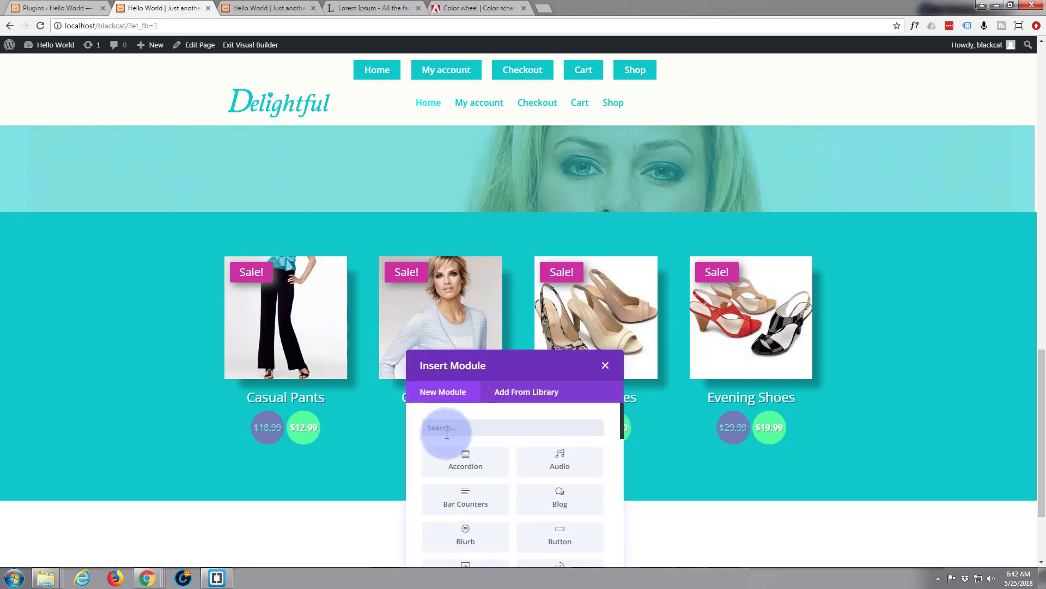
Step: Add the saved Shop module from the library to the new section's row
scroll(407, 436, "down", 1)
scroll(531, 406, "up", 1)
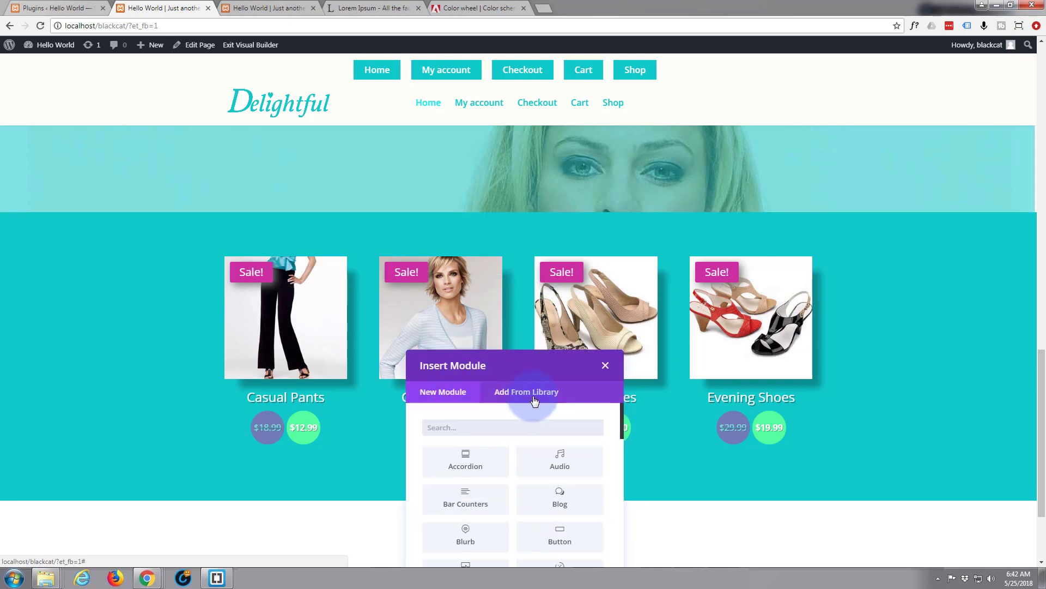
left_click(528, 392)
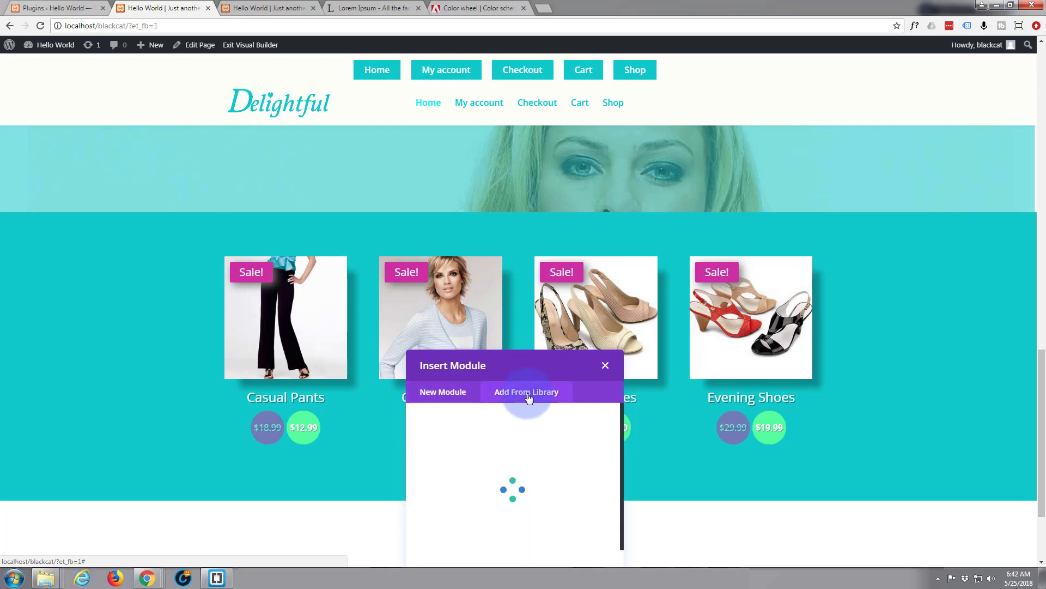
left_click(466, 460)
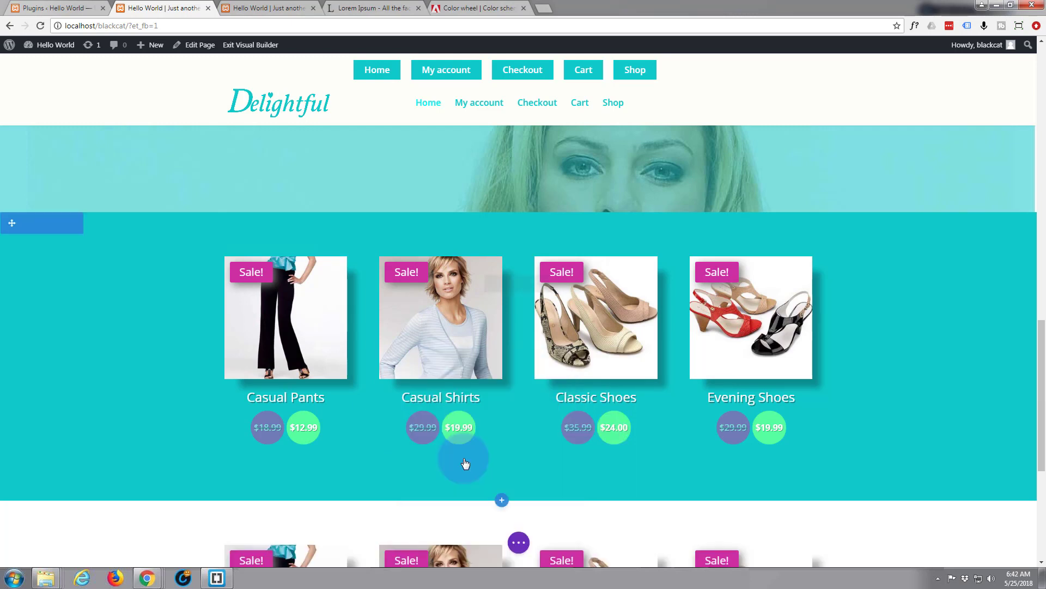
Step: Move the new product row from the white section into the teal section, below its existing product row
scroll(397, 457, "down", 3)
scroll(398, 457, "down", 2)
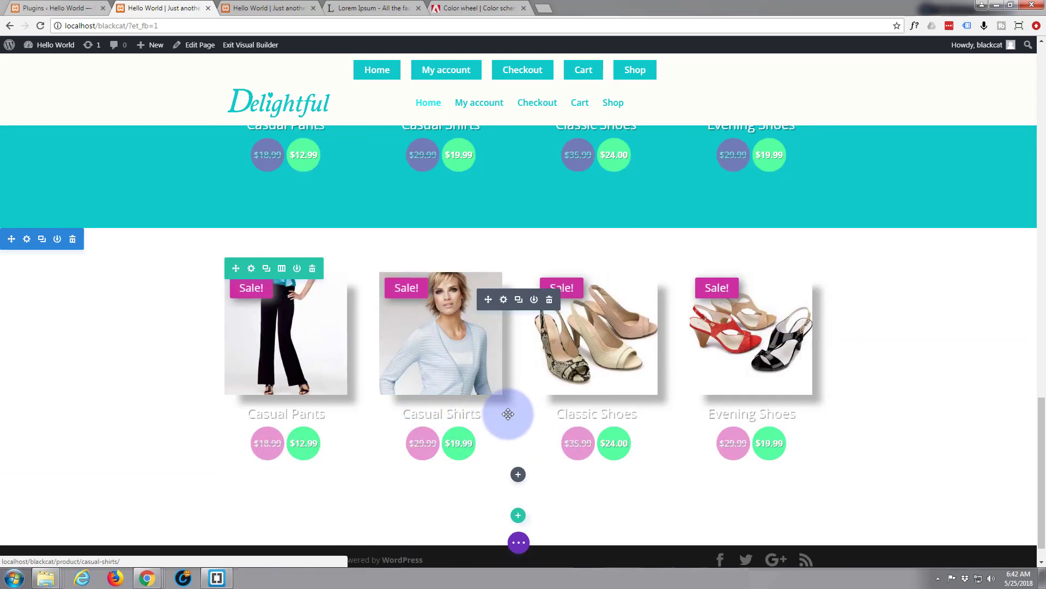
scroll(329, 362, "down", 1)
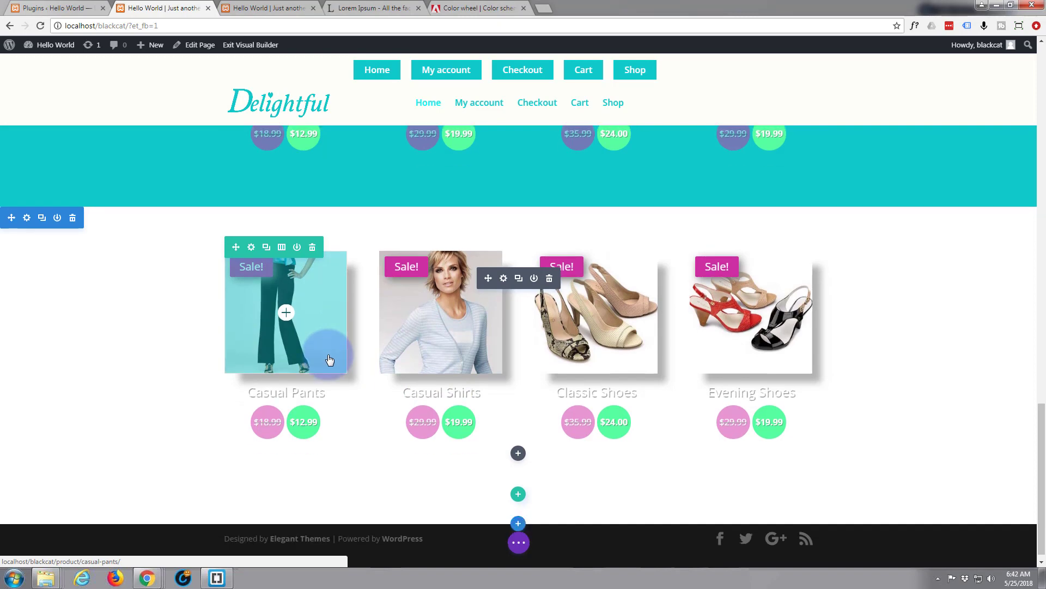
scroll(296, 364, "up", 2)
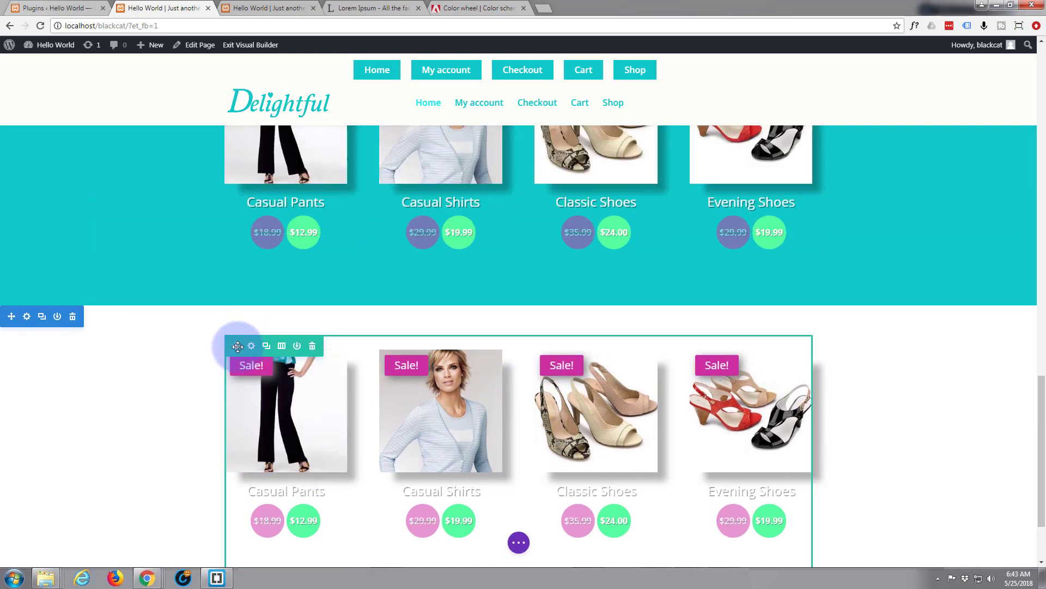
left_click_drag(235, 347, 234, 292)
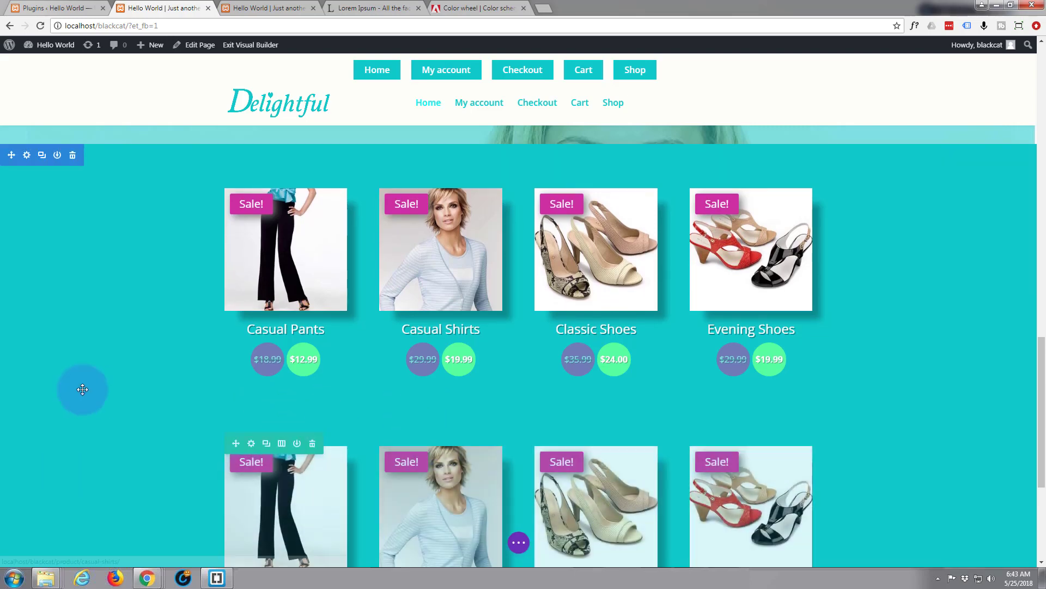
Step: Set the second product row's Shop module to show the Product Category type with only Shirts included, and save it
scroll(76, 386, "down", 4)
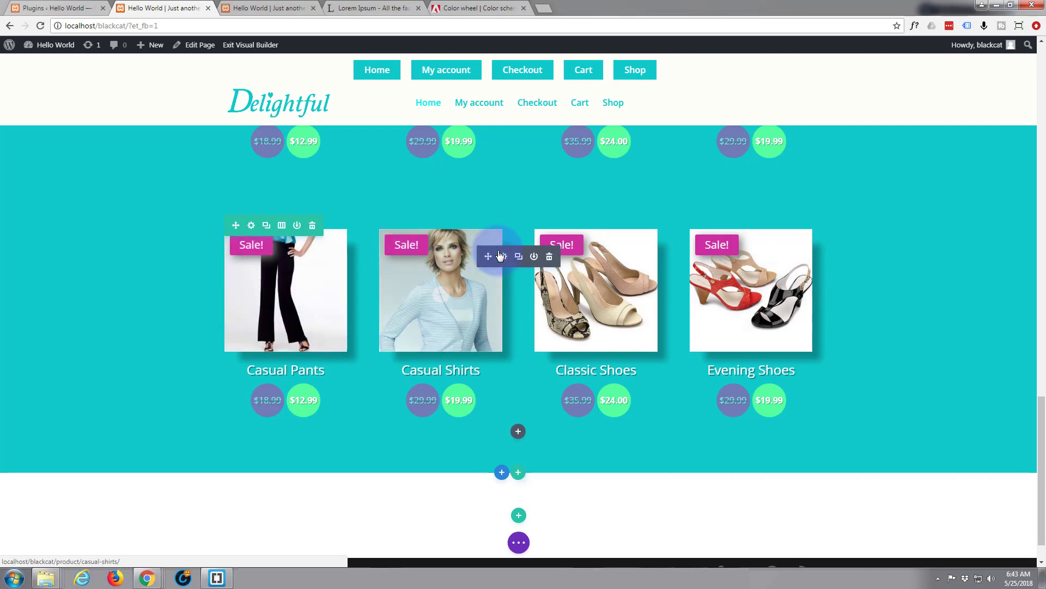
left_click(504, 257)
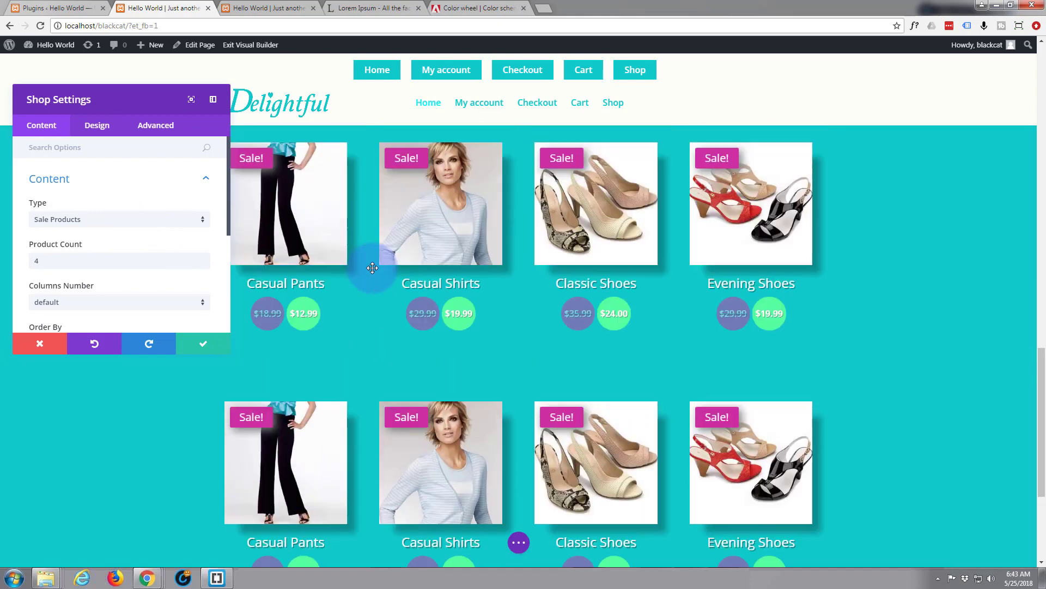
scroll(372, 268, "down", 4)
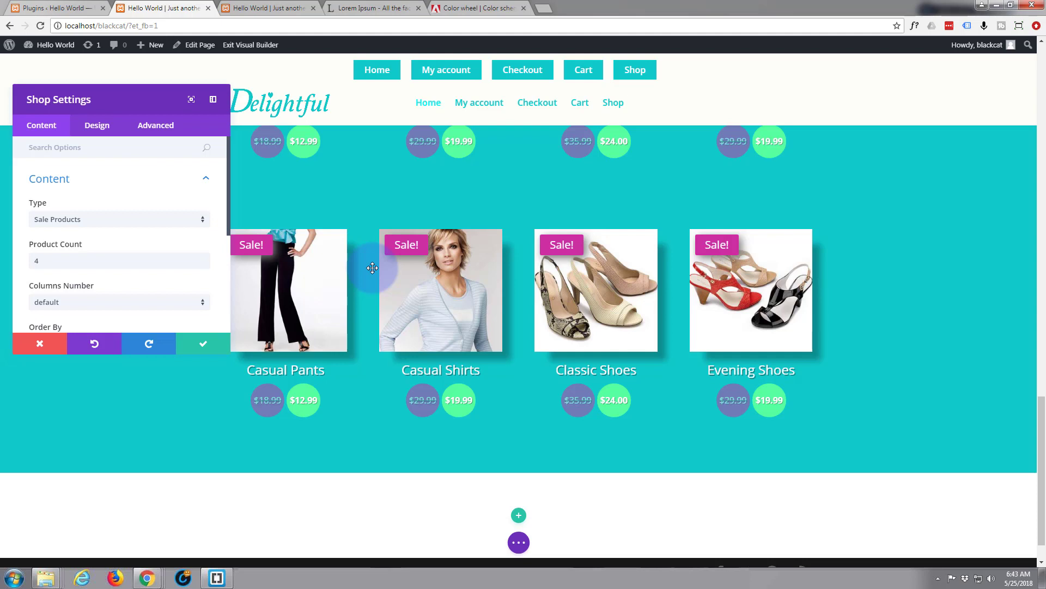
left_click(204, 224)
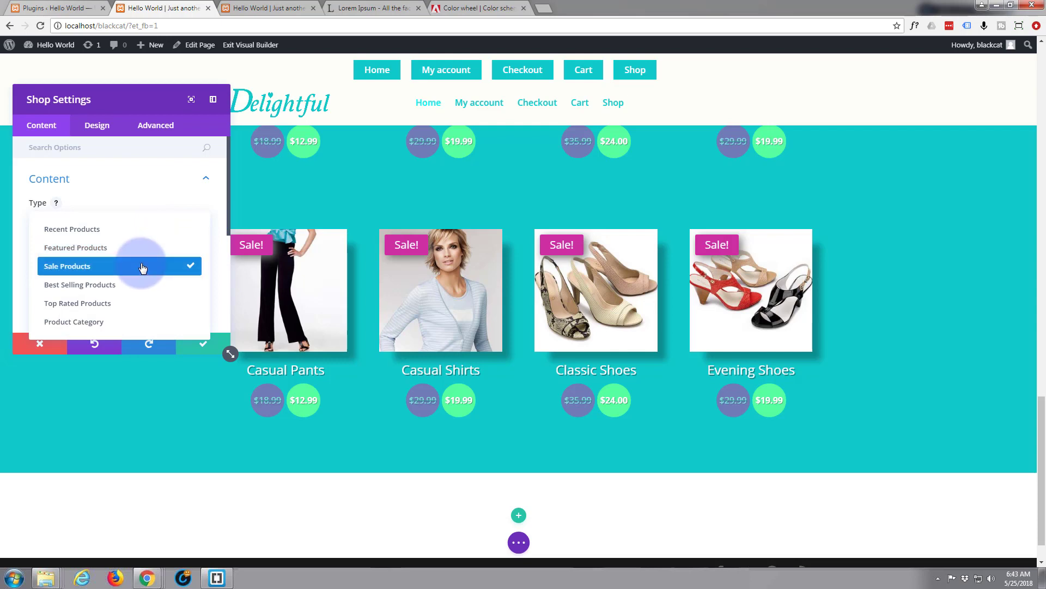
left_click(110, 320)
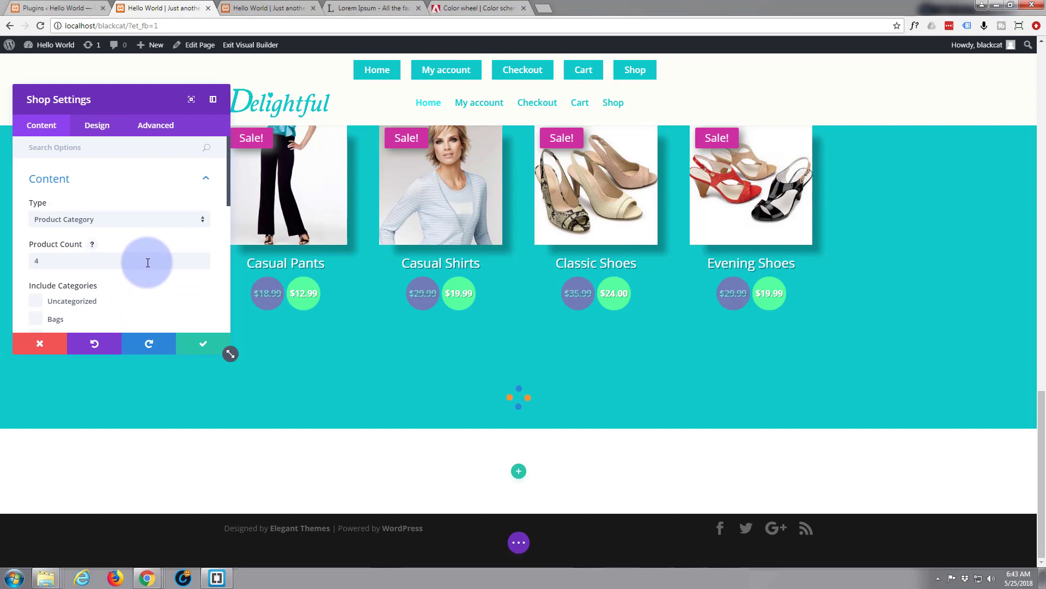
scroll(134, 279, "down", 3)
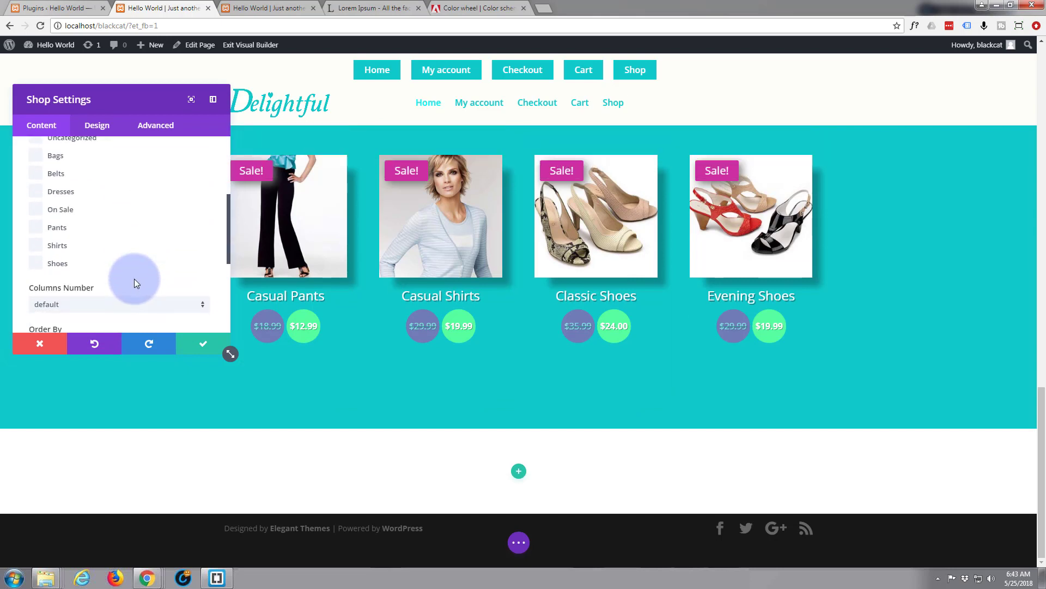
scroll(134, 279, "up", 1)
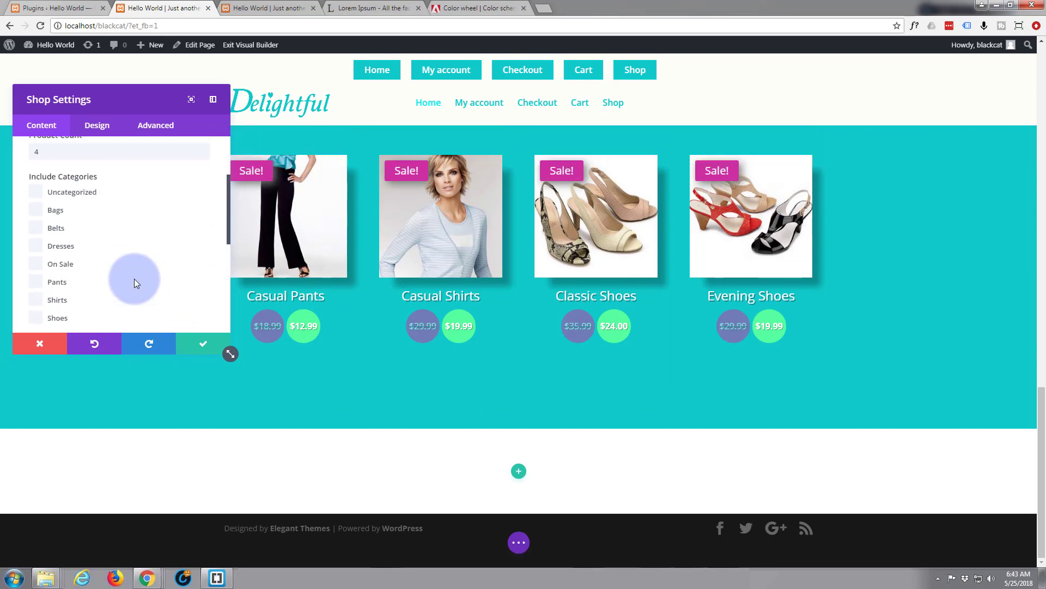
left_click(36, 300)
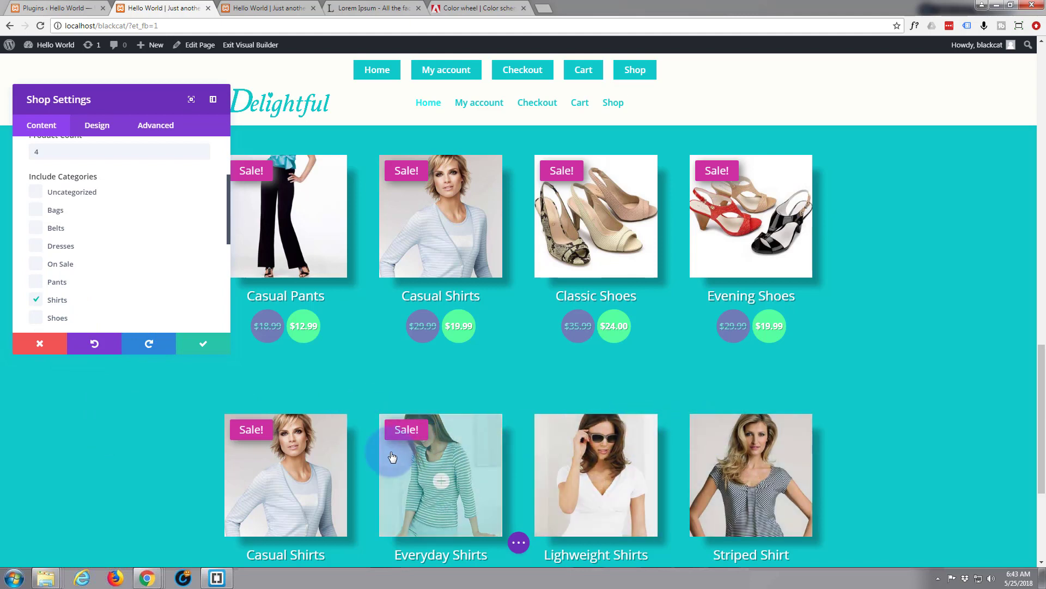
left_click(206, 345)
Step: Insert a row with a one-third and a two-thirds column in the empty white section below the teal section
scroll(174, 299, "down", 2)
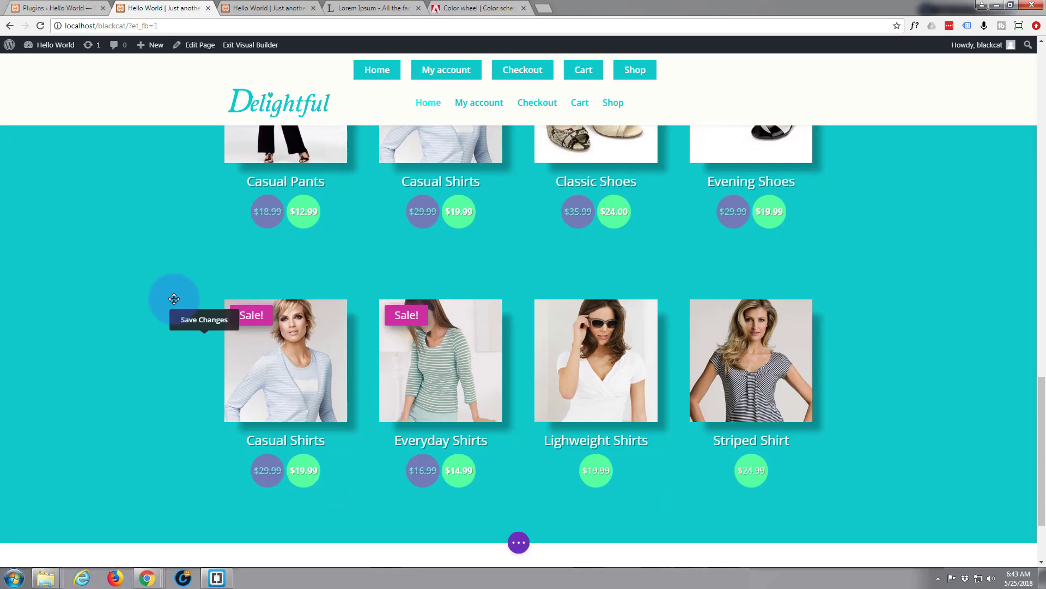
scroll(174, 299, "down", 2)
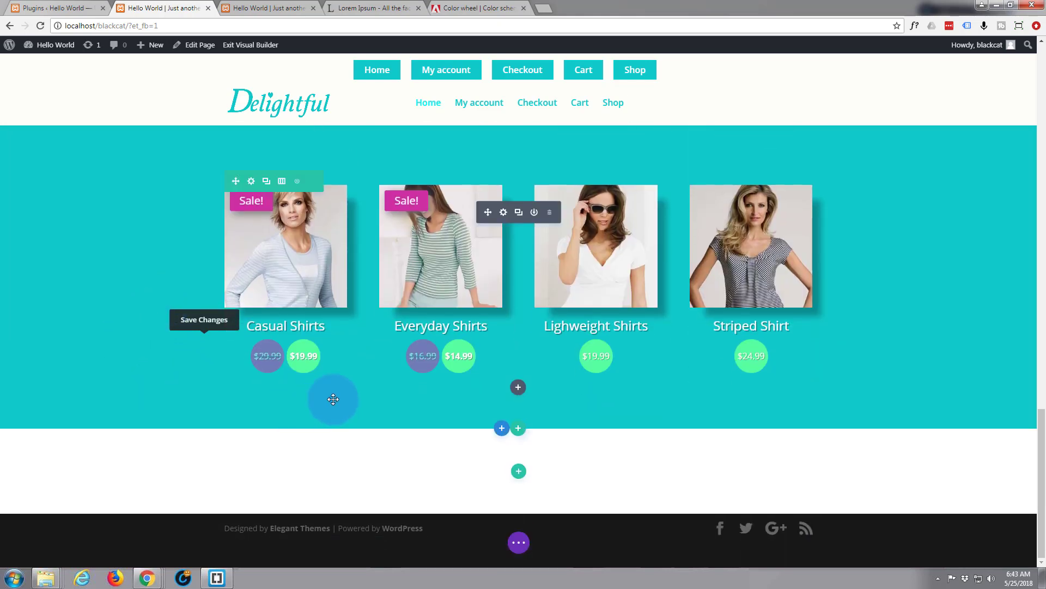
left_click(519, 472)
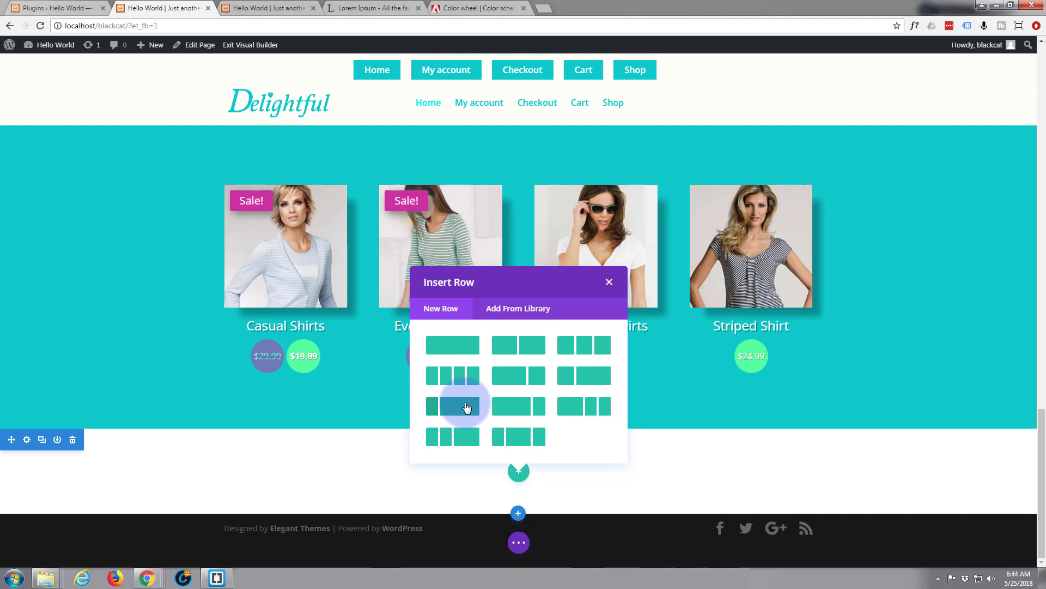
left_click(589, 383)
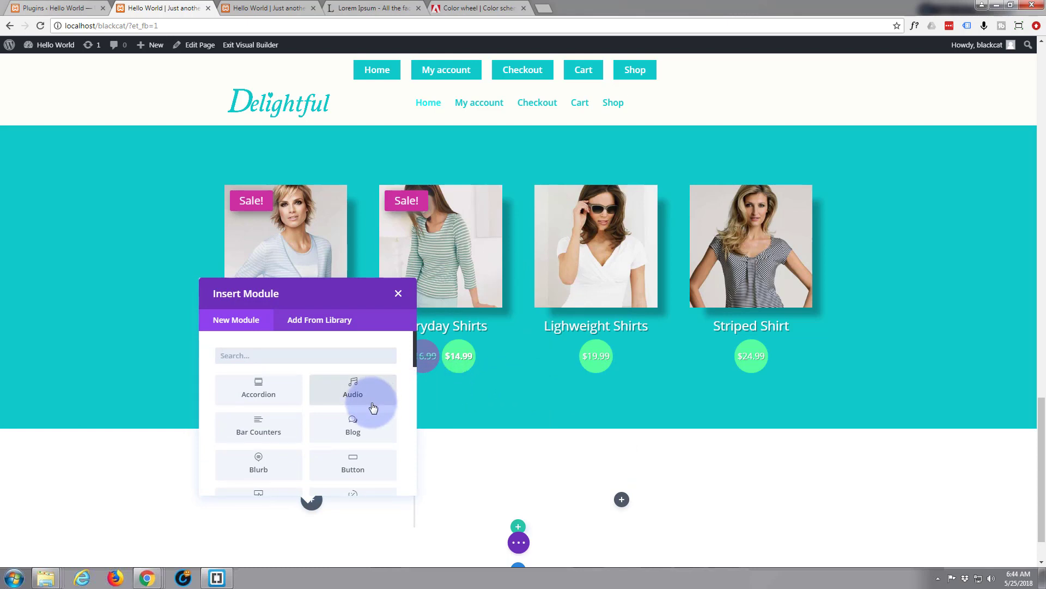
Step: Try the saved Shop module from the library in the new row's narrow column, and remove it again
scroll(374, 400, "down", 2)
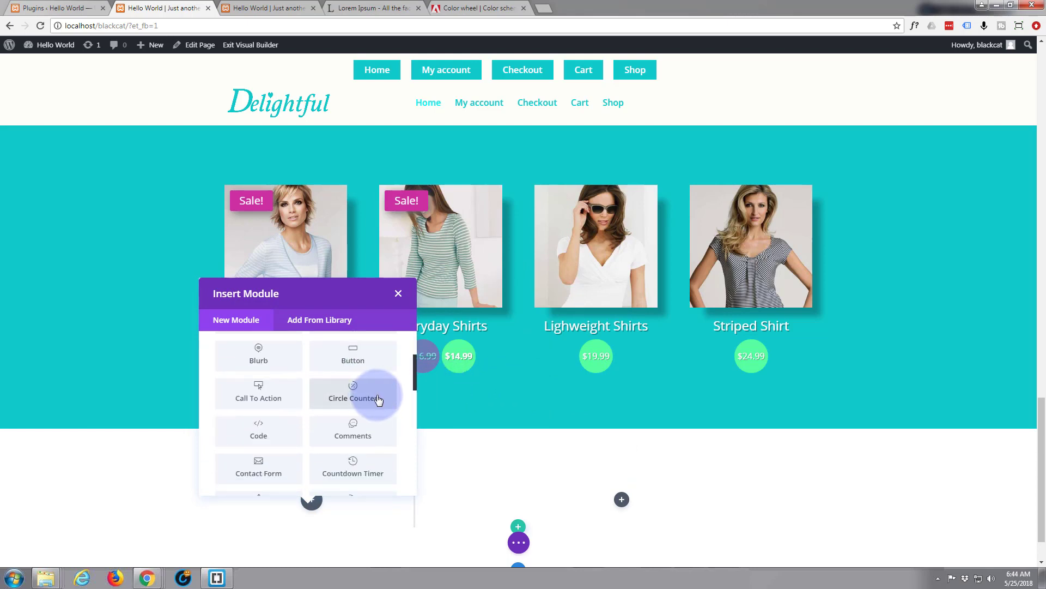
scroll(378, 399, "down", 3)
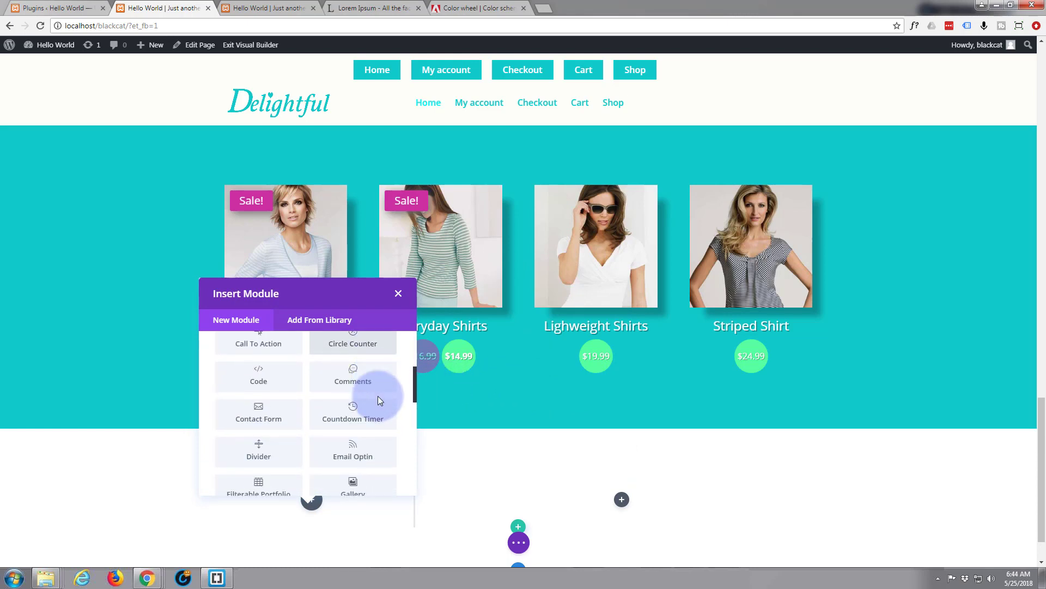
left_click(321, 327)
left_click(259, 389)
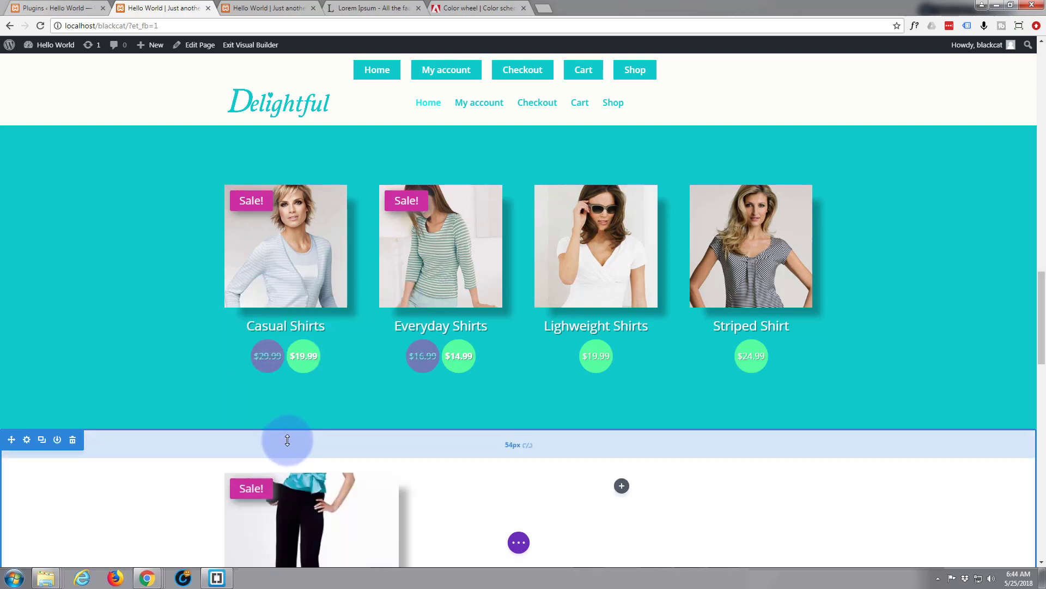
scroll(287, 440, "down", 3)
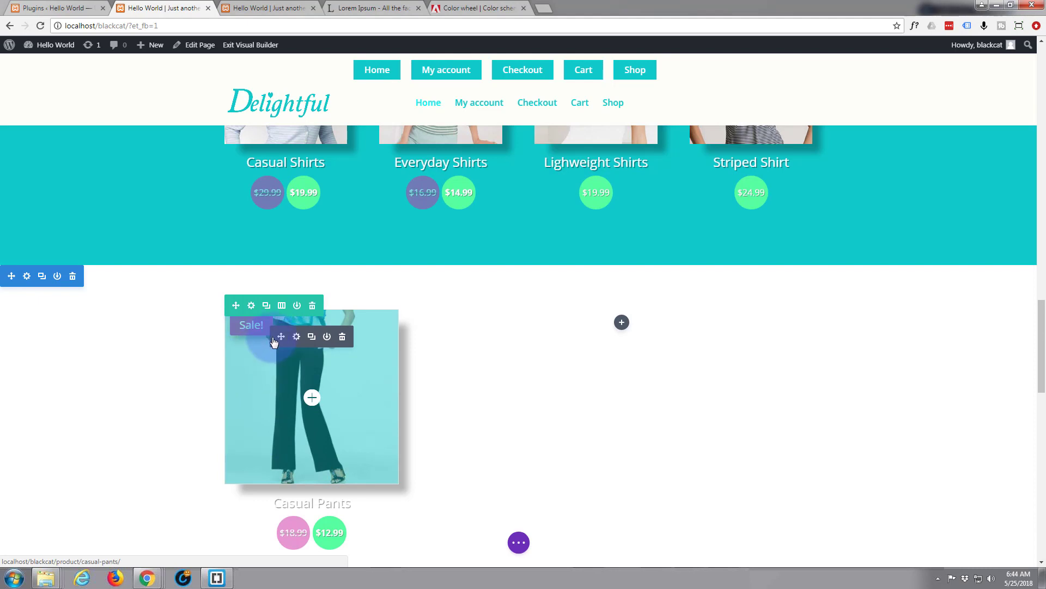
left_click_drag(274, 342, 621, 443)
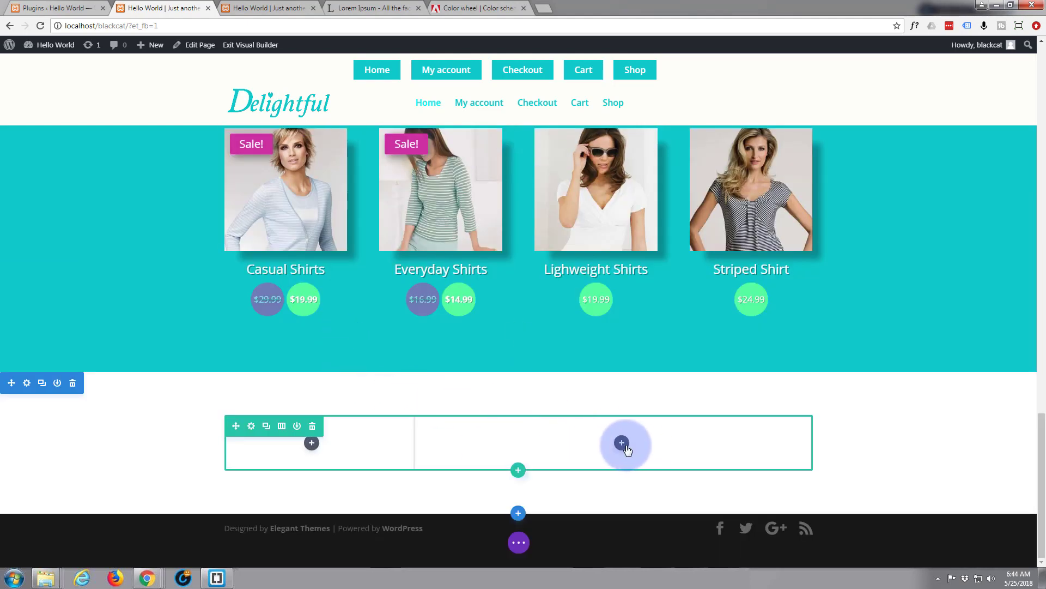
Step: Add the saved Shop module from the library to the wide column of the white section's row
left_click(621, 442)
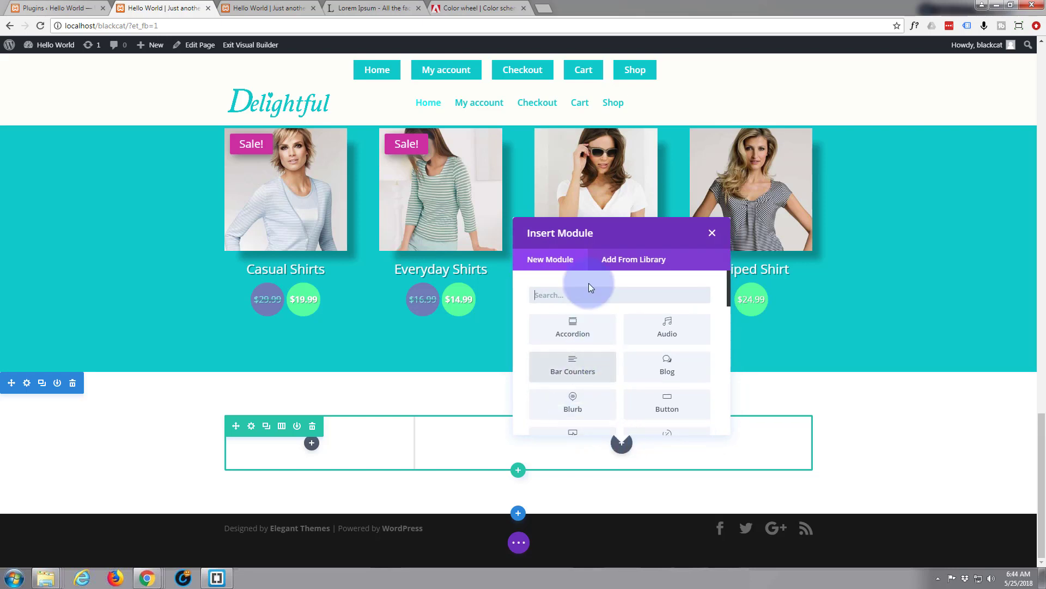
left_click(624, 264)
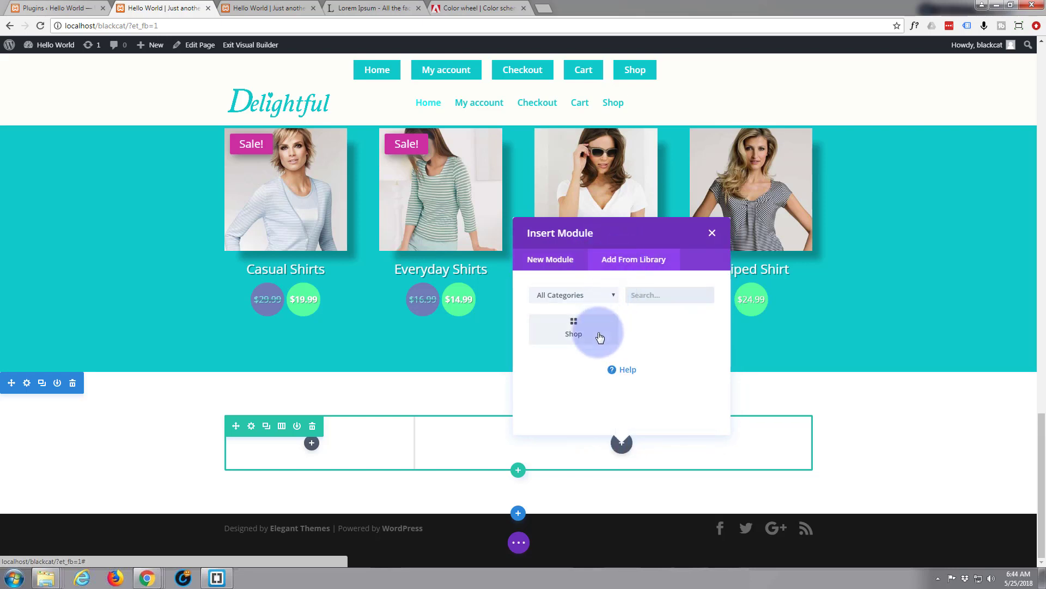
left_click(582, 332)
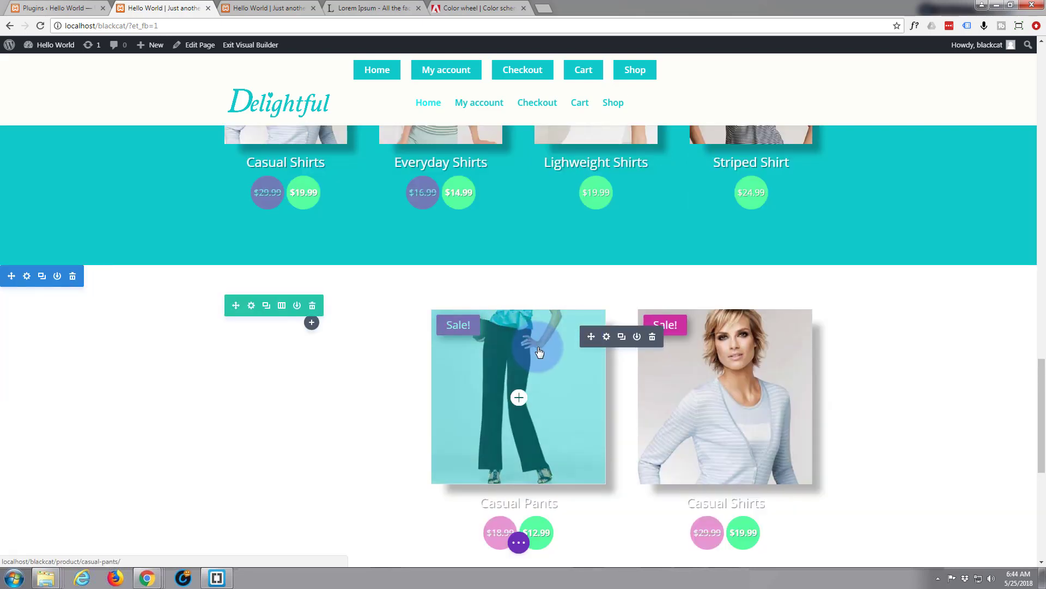
Step: Examine how the products are laid out in the white section's wide column
left_click_drag(537, 350, 352, 370)
scroll(350, 371, "down", 5)
scroll(351, 371, "down", 2)
scroll(351, 370, "up", 6)
scroll(351, 370, "up", 2)
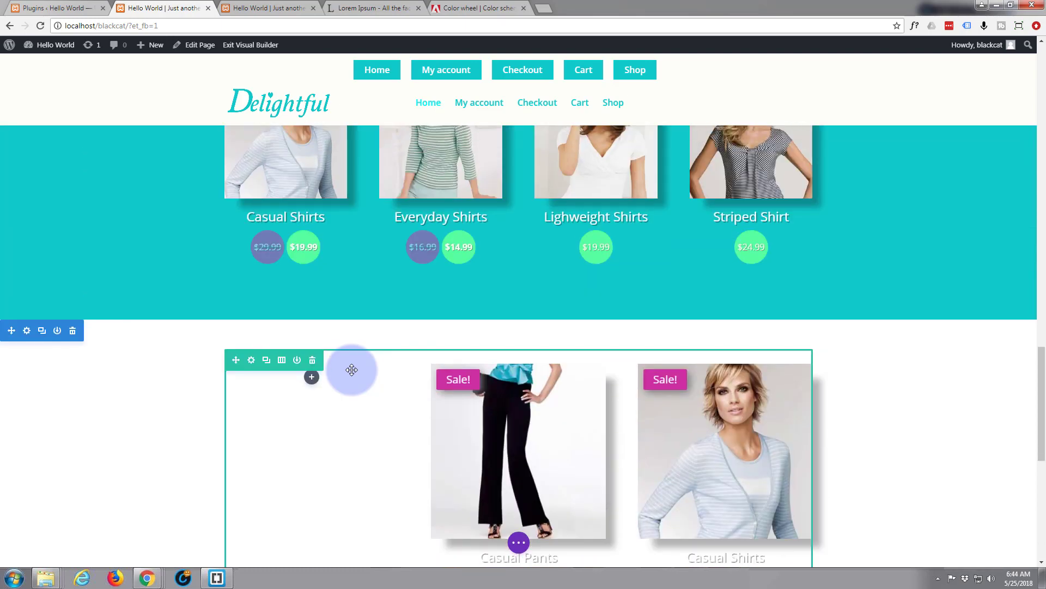
scroll(351, 370, "up", 2)
left_click_drag(351, 370, 636, 304)
scroll(351, 370, "down", 3)
scroll(351, 369, "down", 1)
left_click_drag(578, 321, 610, 281)
scroll(518, 331, "up", 1)
scroll(533, 329, "down", 1)
Step: Set the product count of the wide column's Shop module to 6
left_click(607, 283)
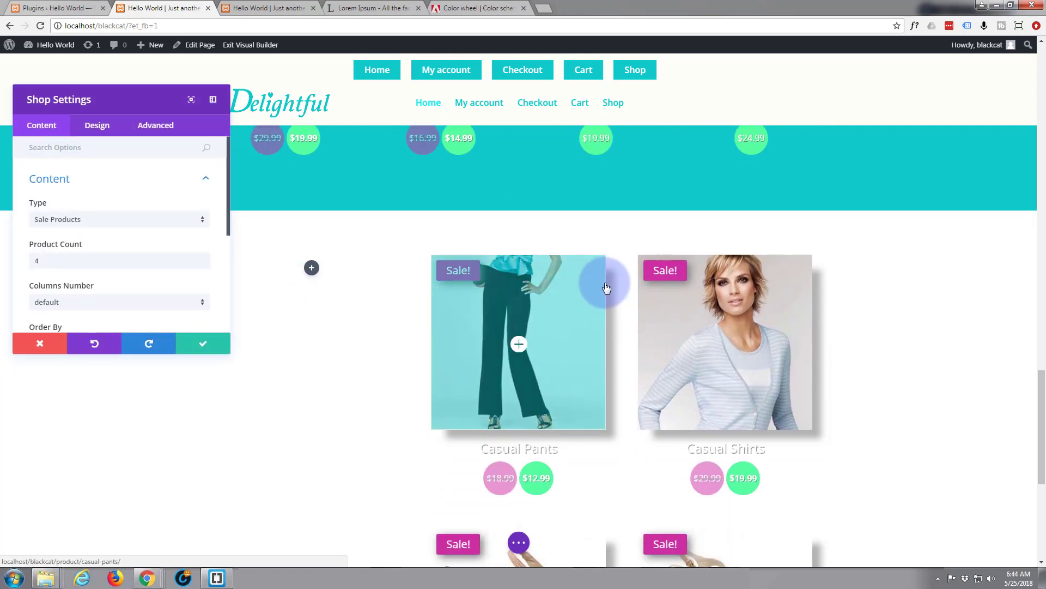
left_click_drag(51, 260, 30, 260)
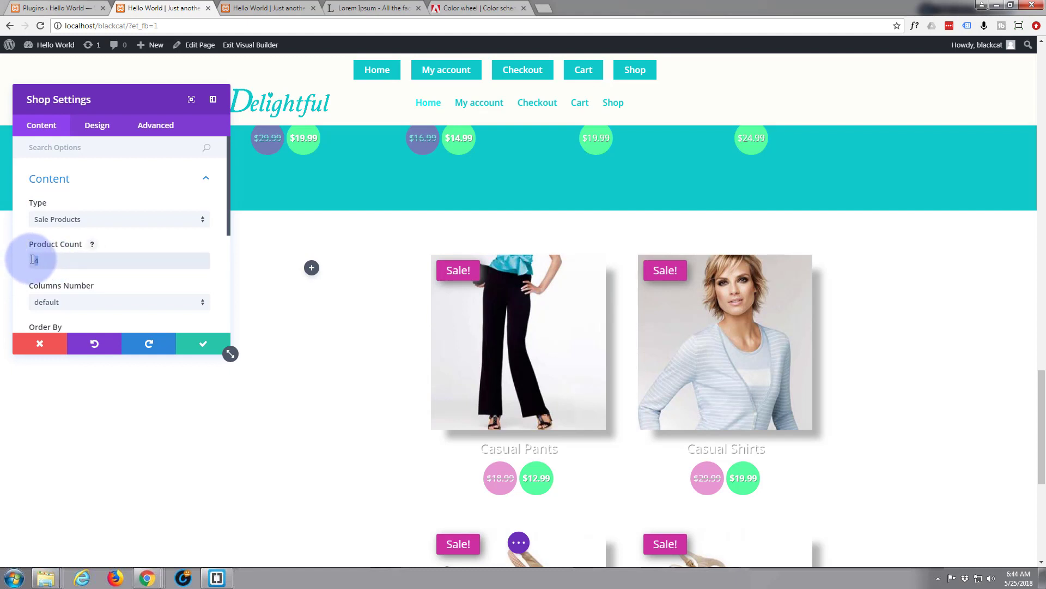
type("6")
scroll(72, 262, "down", 2)
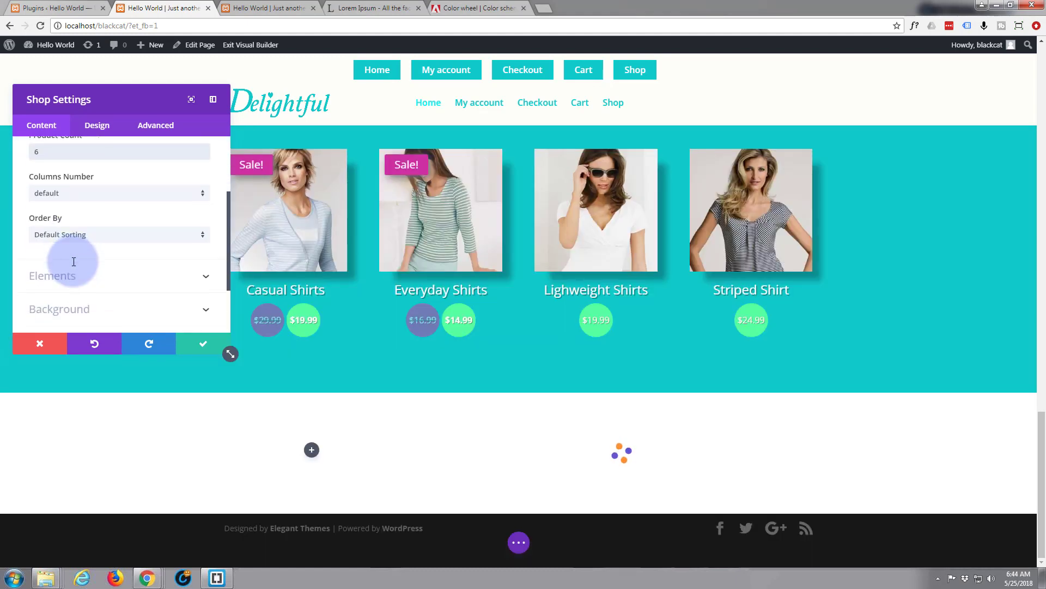
scroll(73, 262, "up", 2)
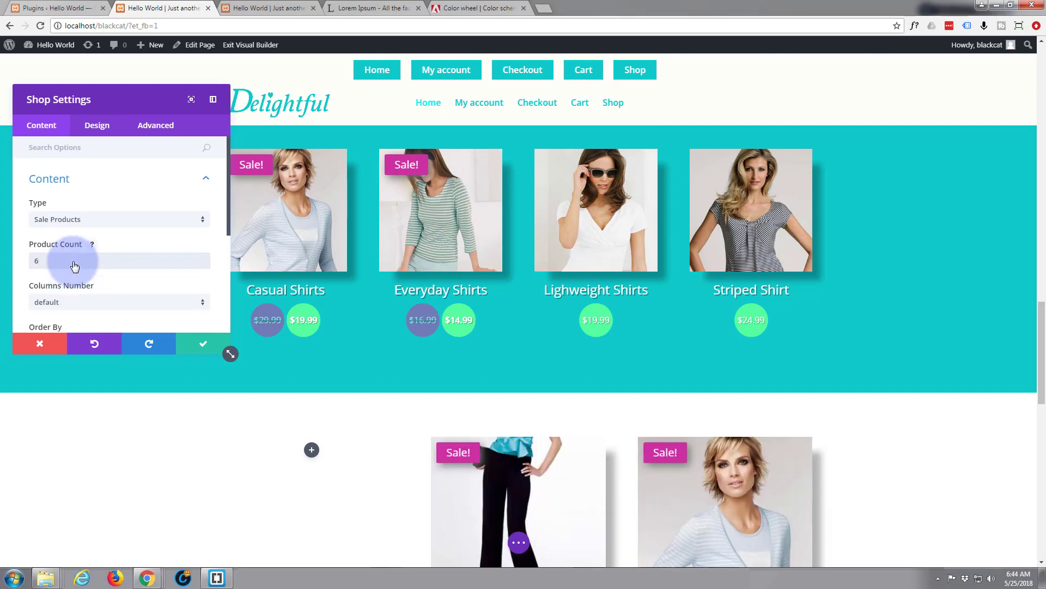
Step: Set the Shop module's type to Product Category and include the Bags and Belts categories
scroll(73, 262, "down", 4)
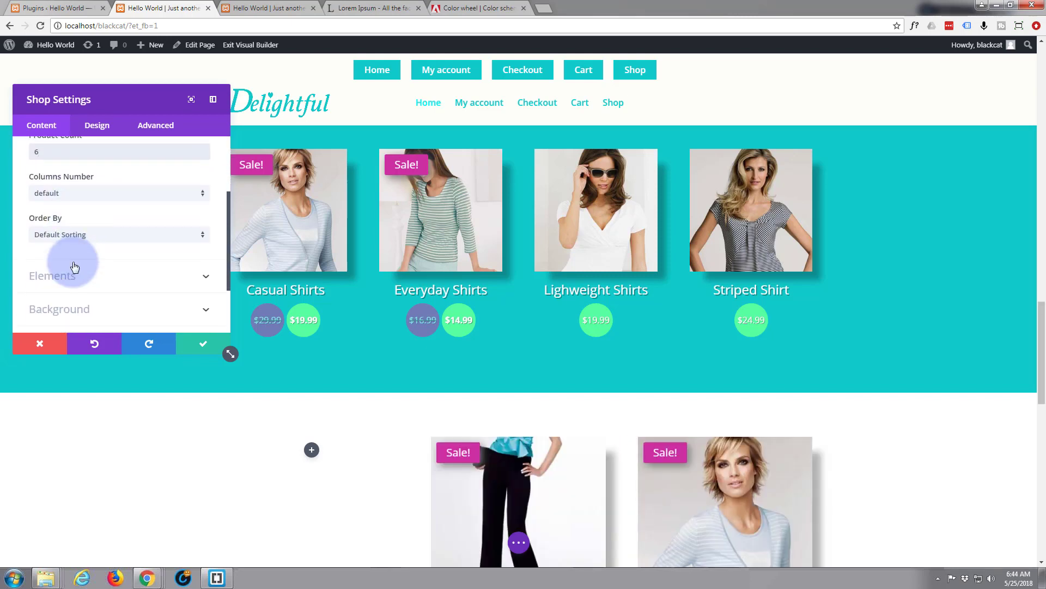
scroll(75, 266, "up", 5)
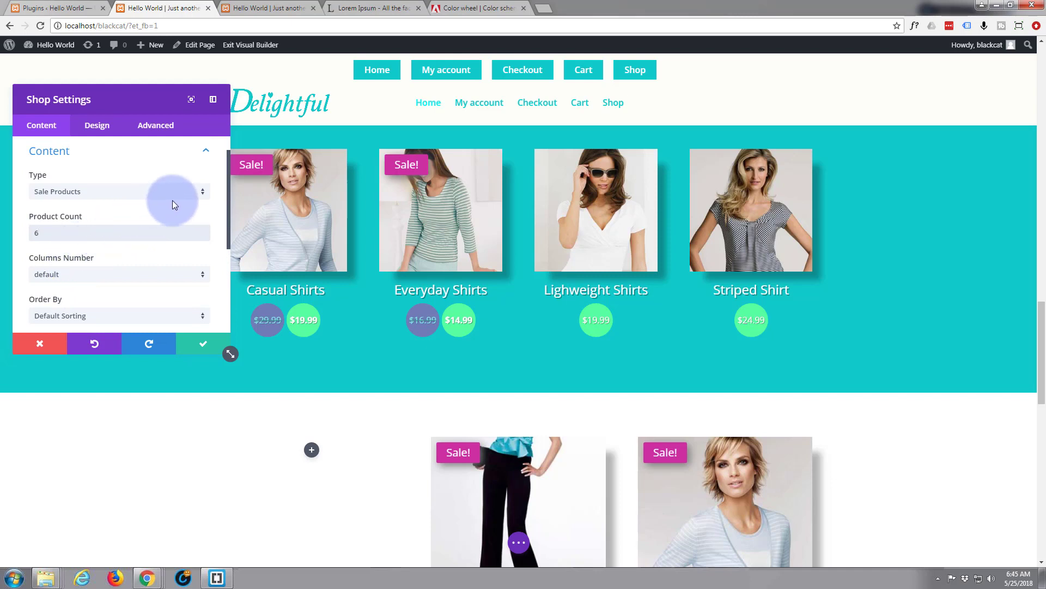
left_click(201, 194)
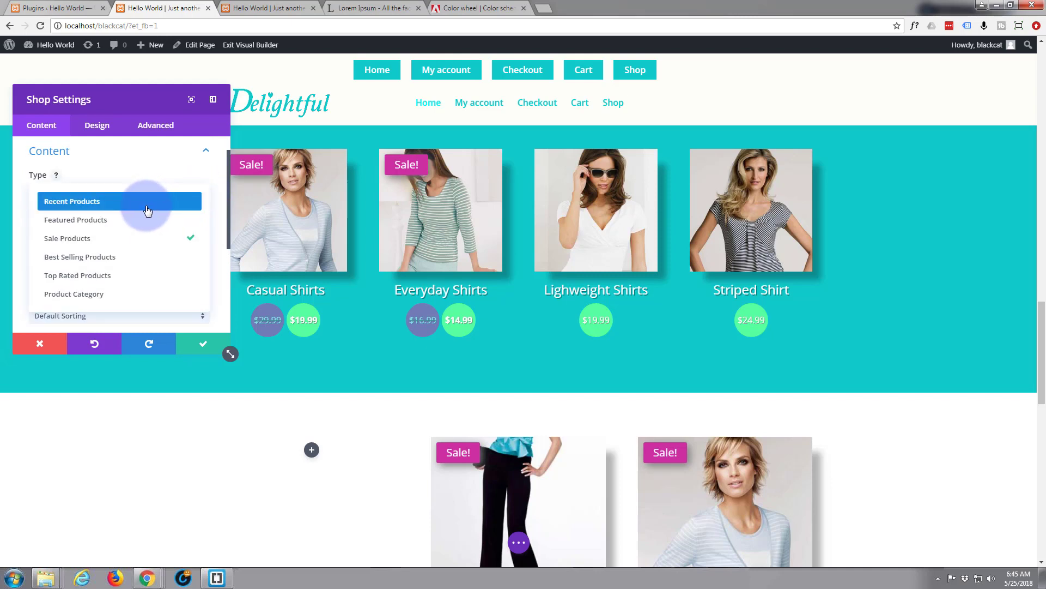
left_click(120, 298)
scroll(117, 281, "down", 1)
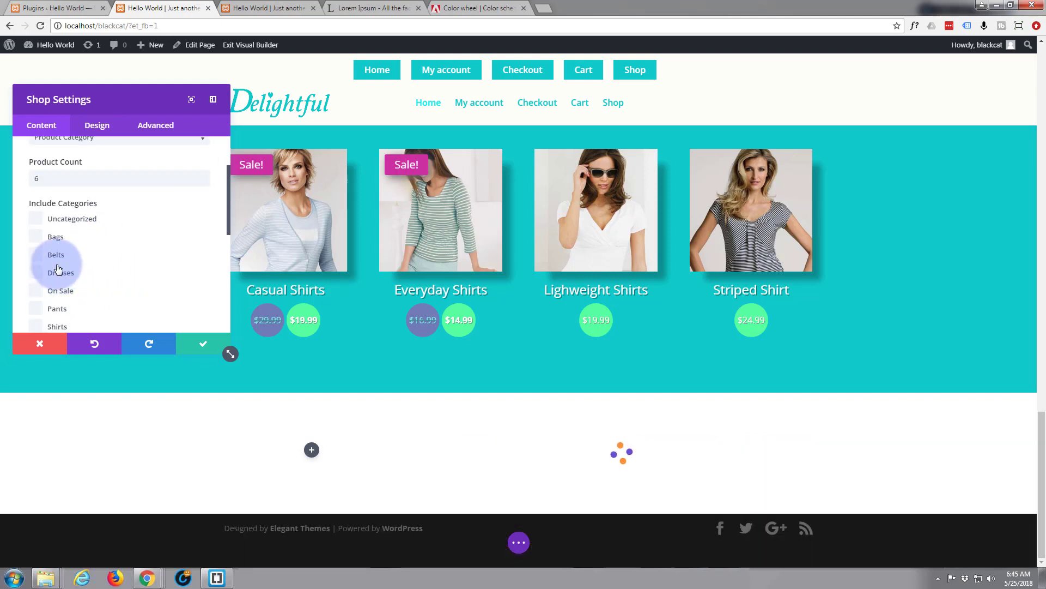
left_click(35, 240)
left_click(34, 254)
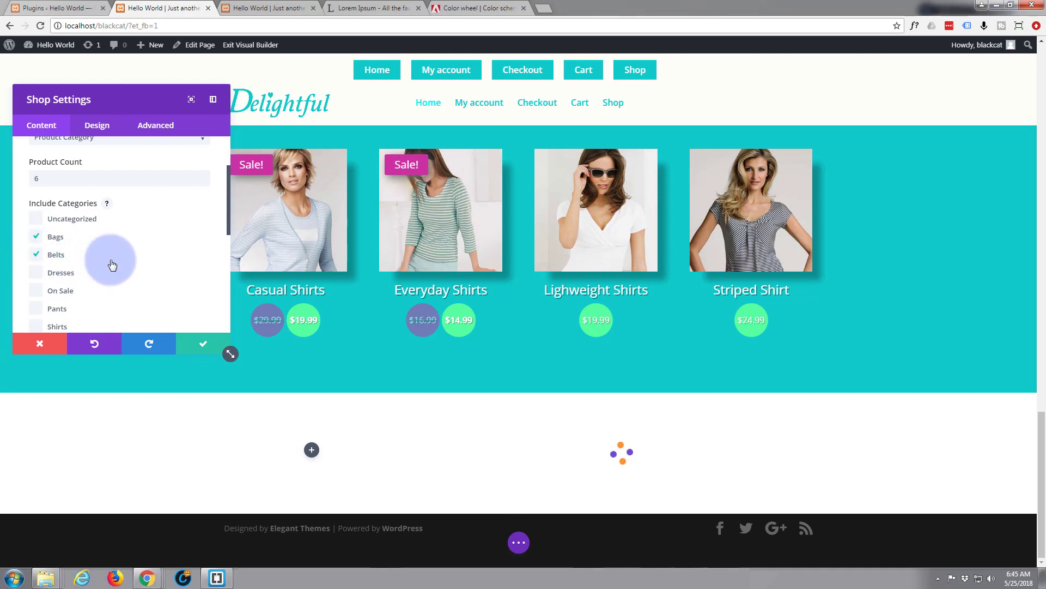
Step: Set the Shop module's number of columns to 3 Columns
scroll(112, 264, "down", 1)
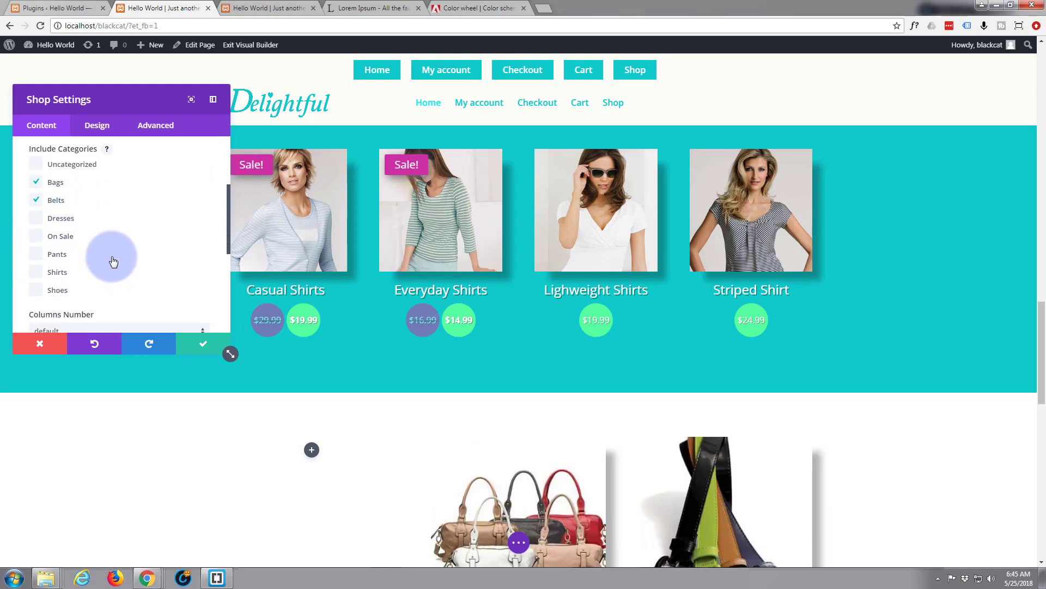
scroll(113, 262, "up", 2)
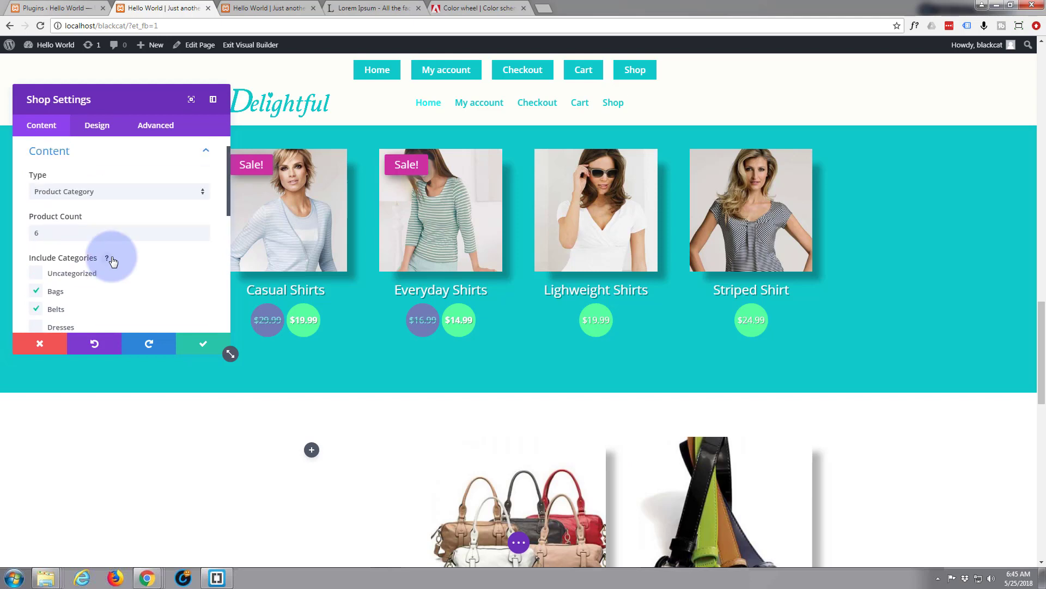
scroll(113, 262, "down", 3)
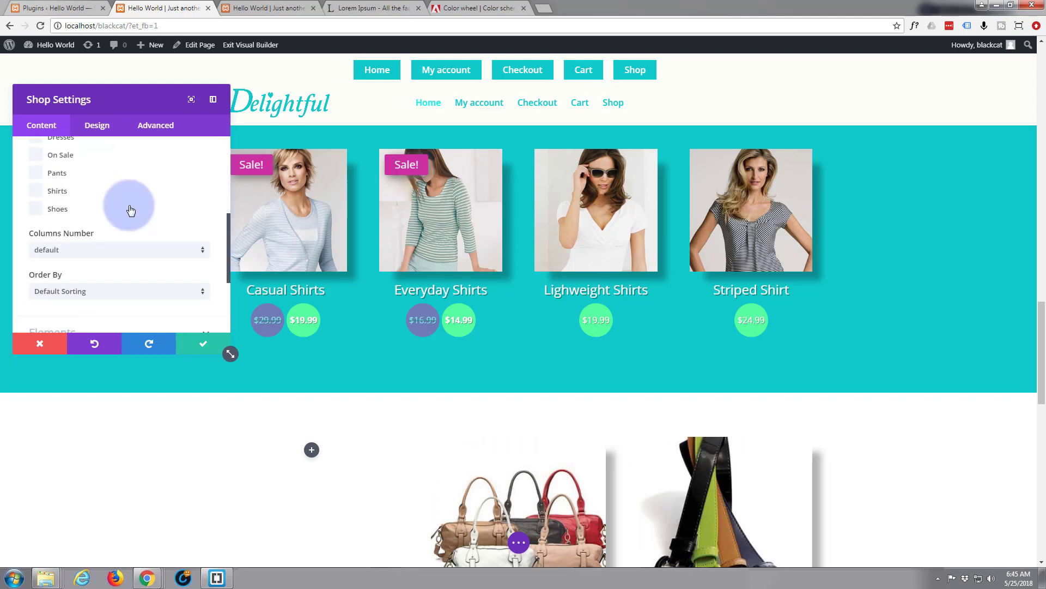
left_click(202, 252)
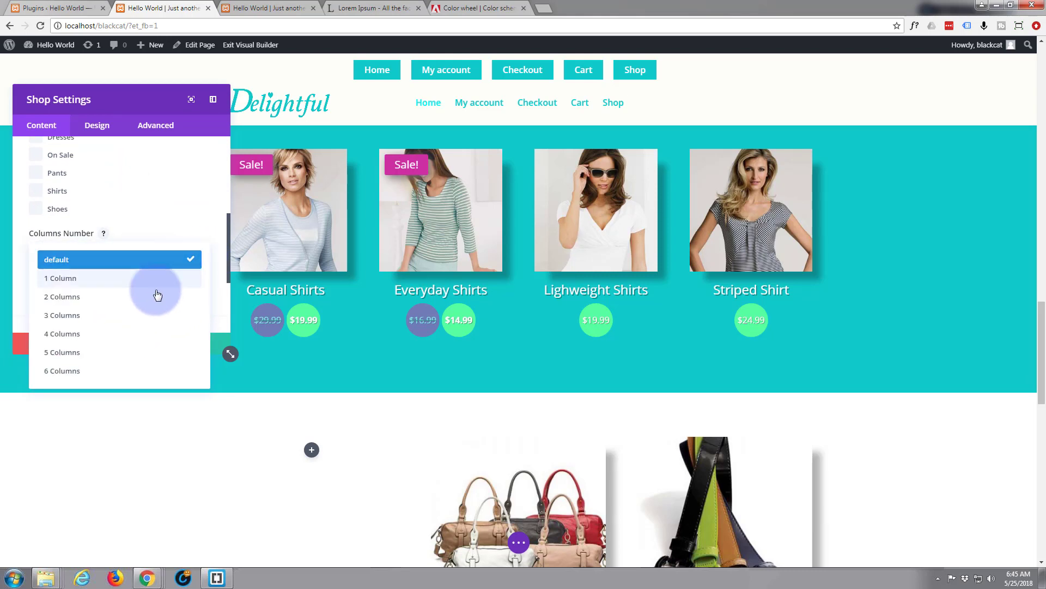
left_click(148, 313)
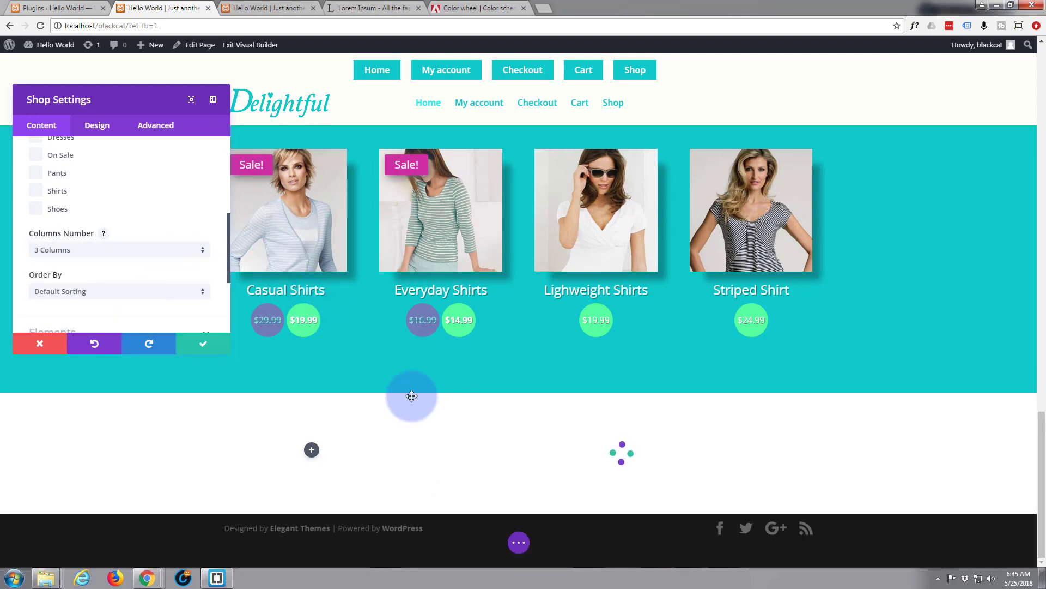
Step: Check the bags and belts product grid on the page and save the Shop module's settings
scroll(416, 385, "down", 2)
scroll(416, 386, "down", 3)
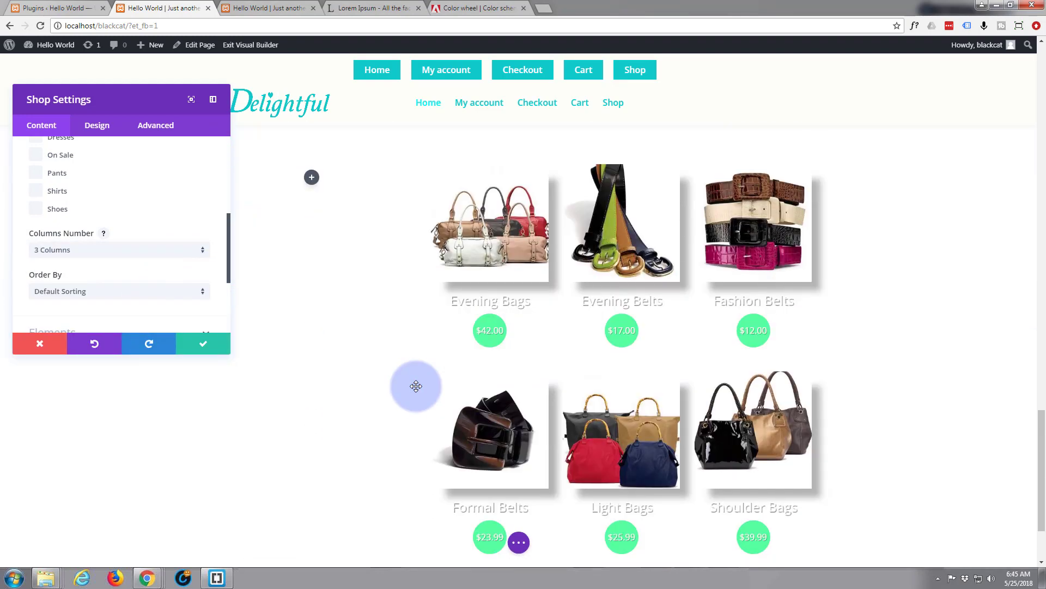
scroll(415, 386, "down", 2)
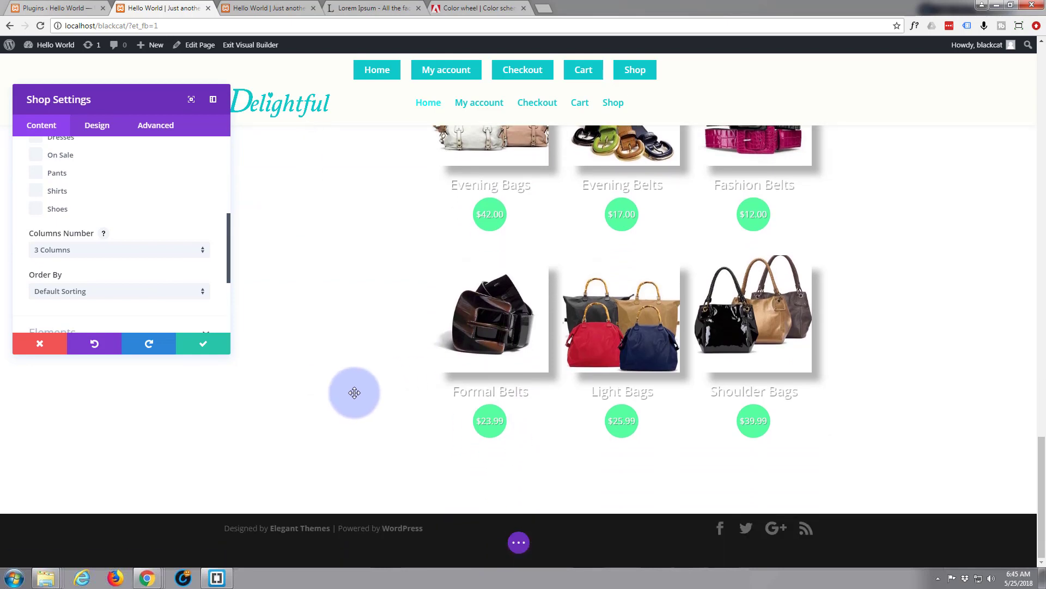
scroll(354, 393, "up", 1)
scroll(354, 391, "up", 2)
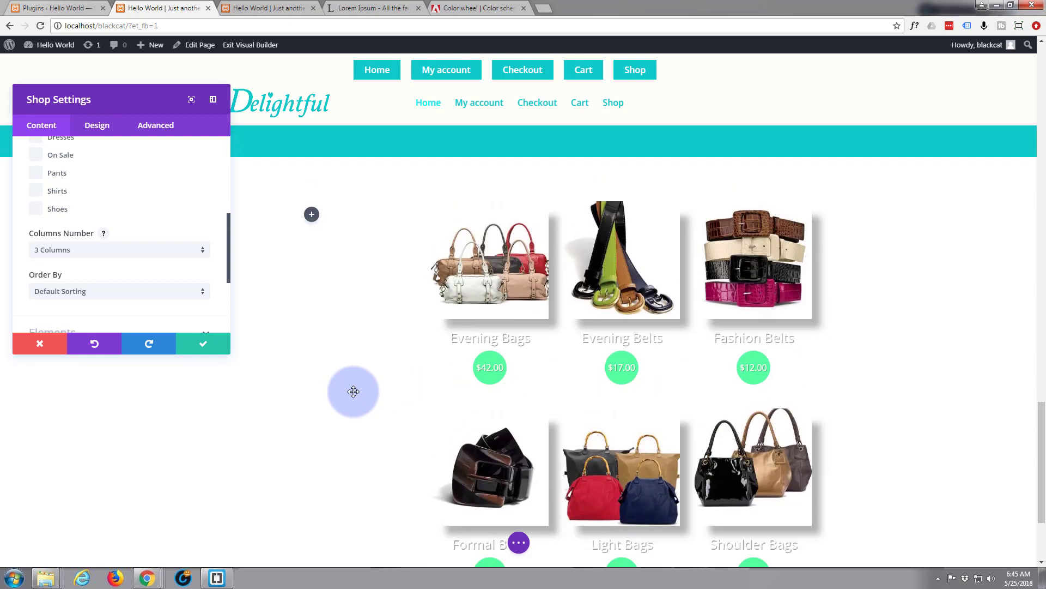
left_click(203, 344)
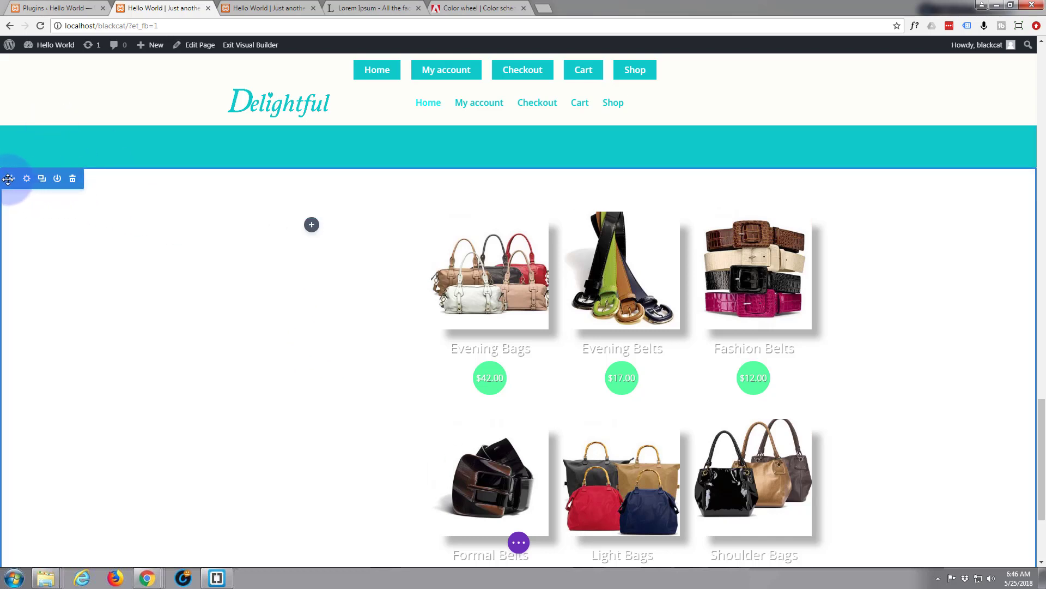
Step: Upload bkw.jpg as the background image of the bags and belts section and save the section settings
left_click(27, 179)
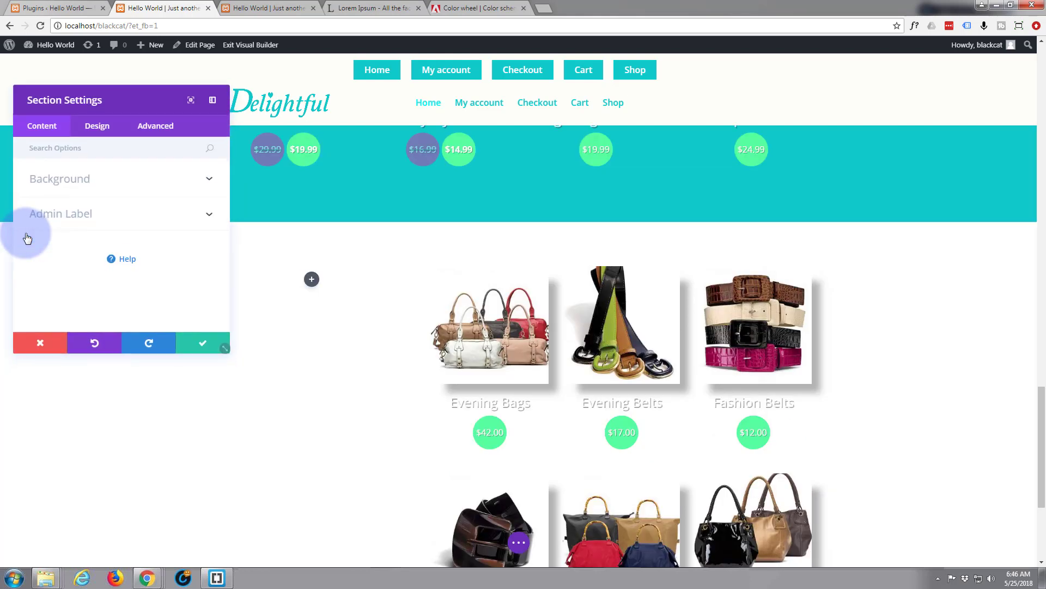
left_click(209, 179)
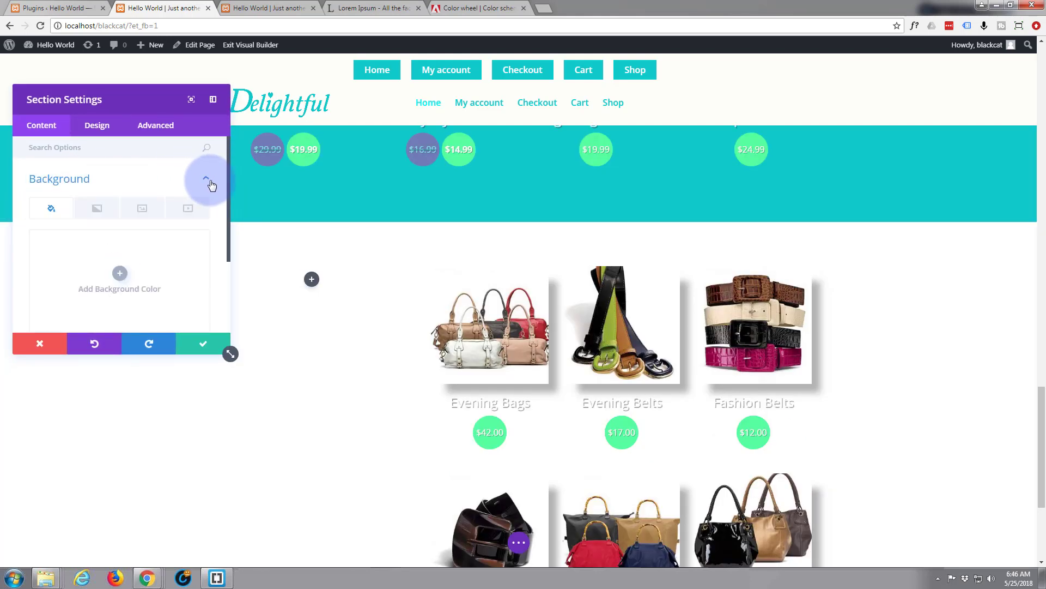
left_click(144, 210)
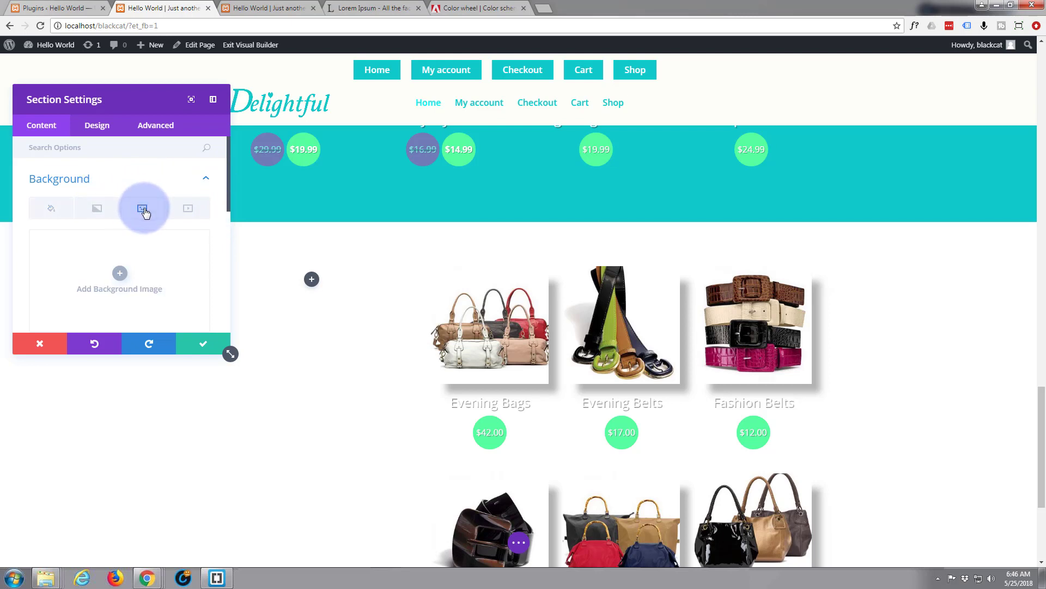
left_click(117, 275)
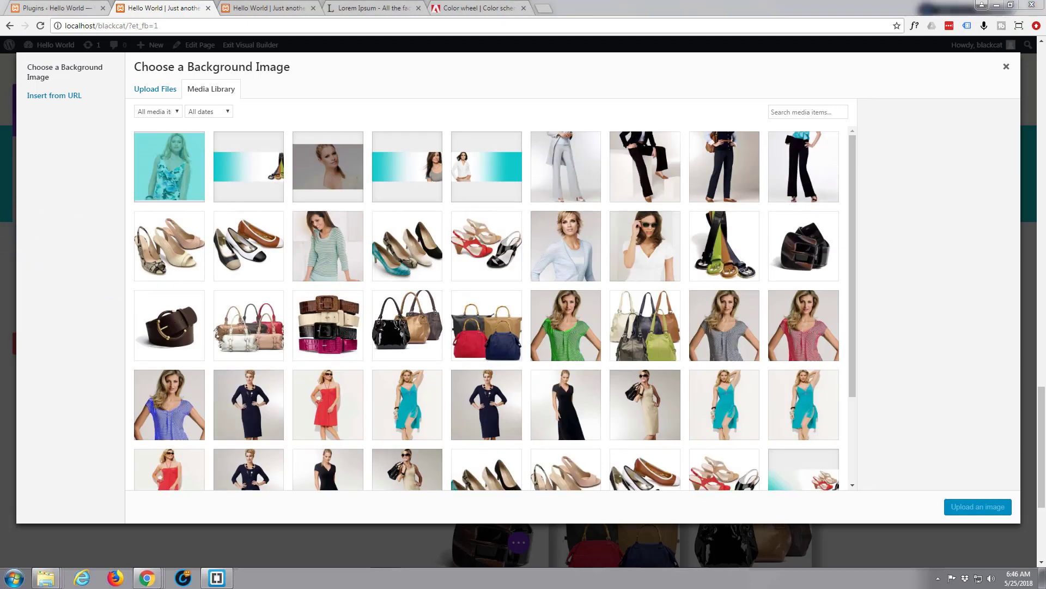
left_click_drag(22, 136, 220, 175)
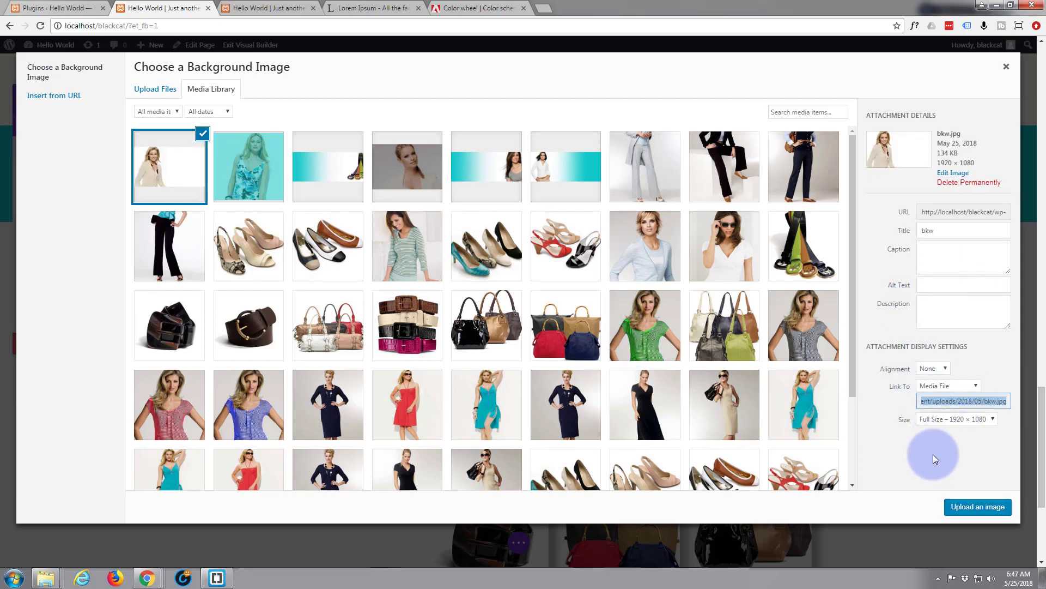
left_click(978, 507)
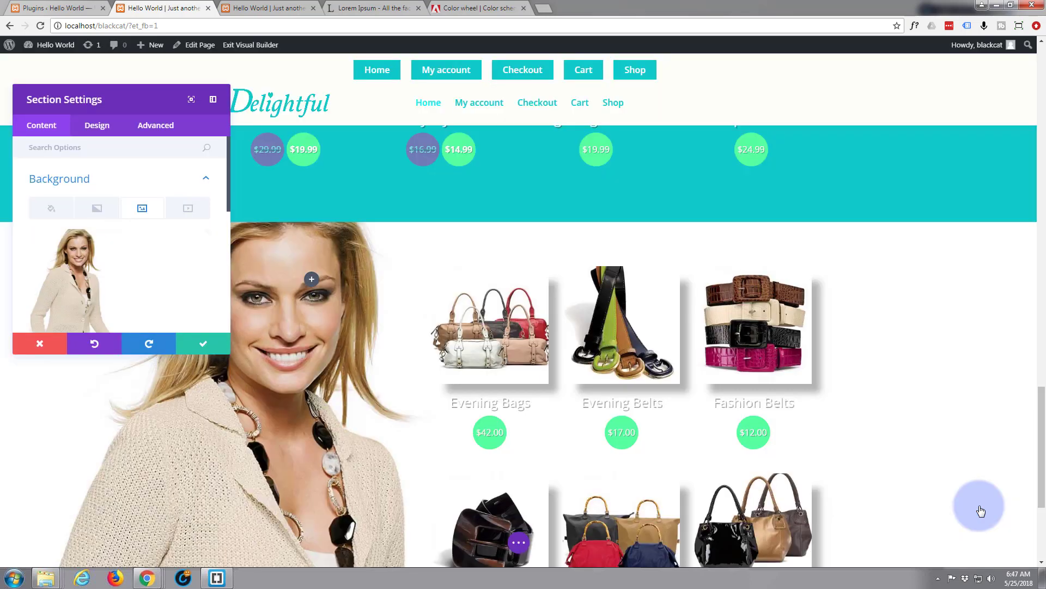
left_click(206, 343)
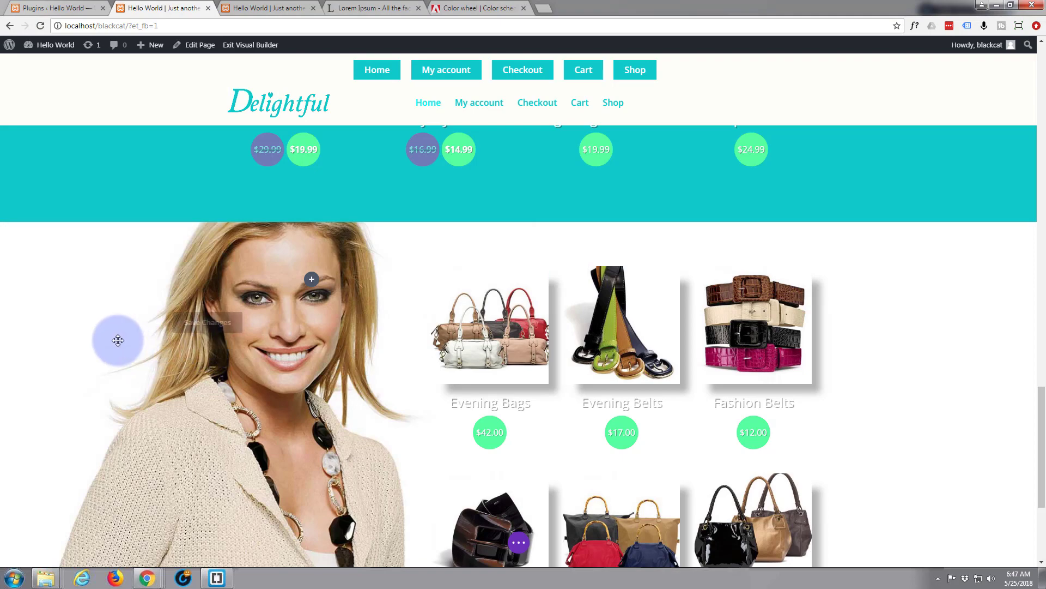
Step: Examine how the bags and belts section looks with its background image and compare it with the product rows above
scroll(117, 339, "down", 4)
scroll(118, 340, "up", 6)
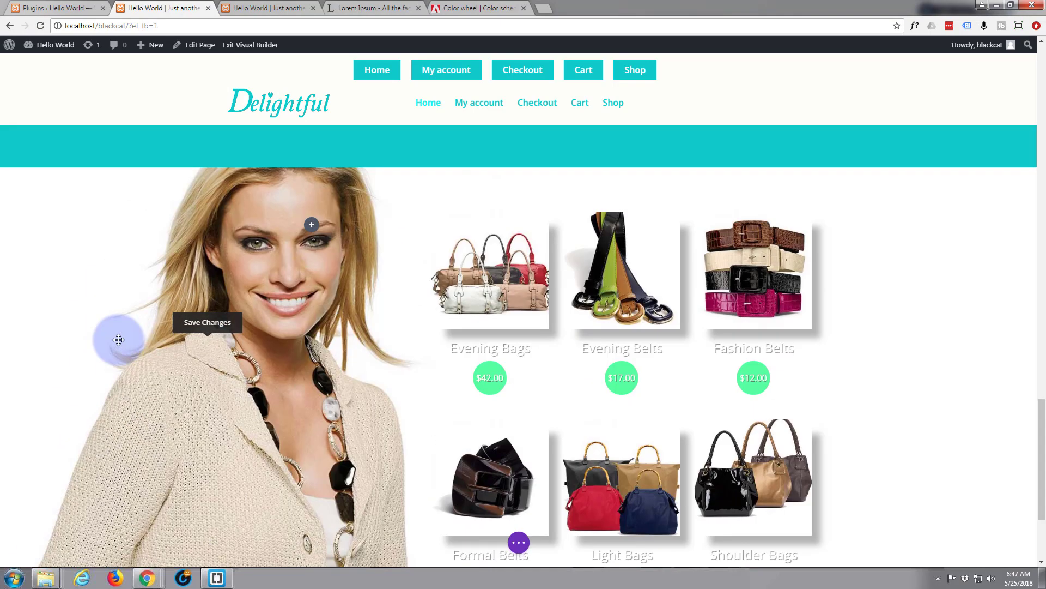
scroll(119, 340, "down", 5)
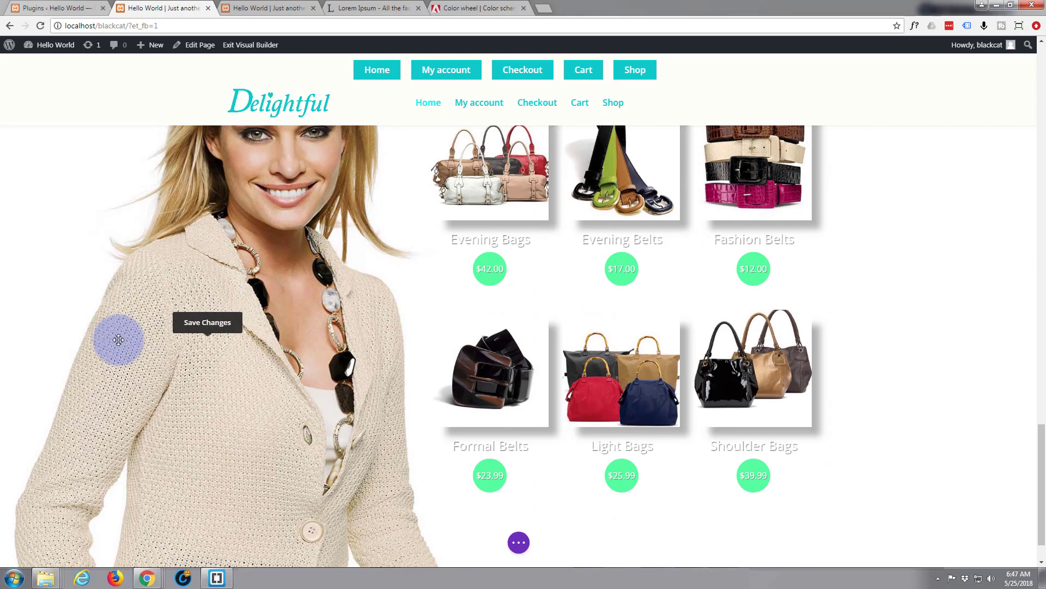
scroll(118, 339, "up", 3)
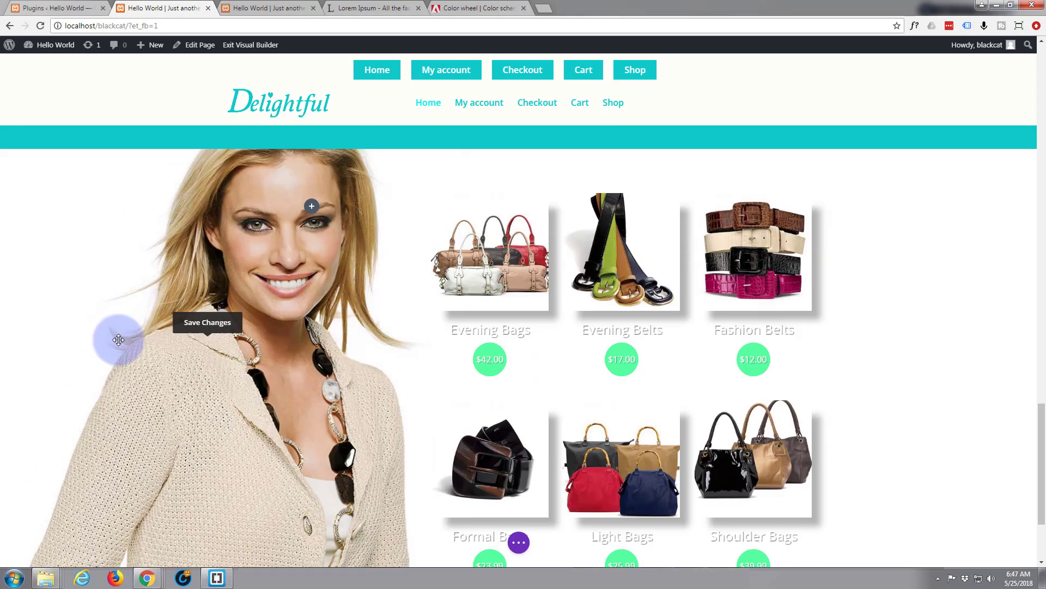
scroll(118, 339, "up", 7)
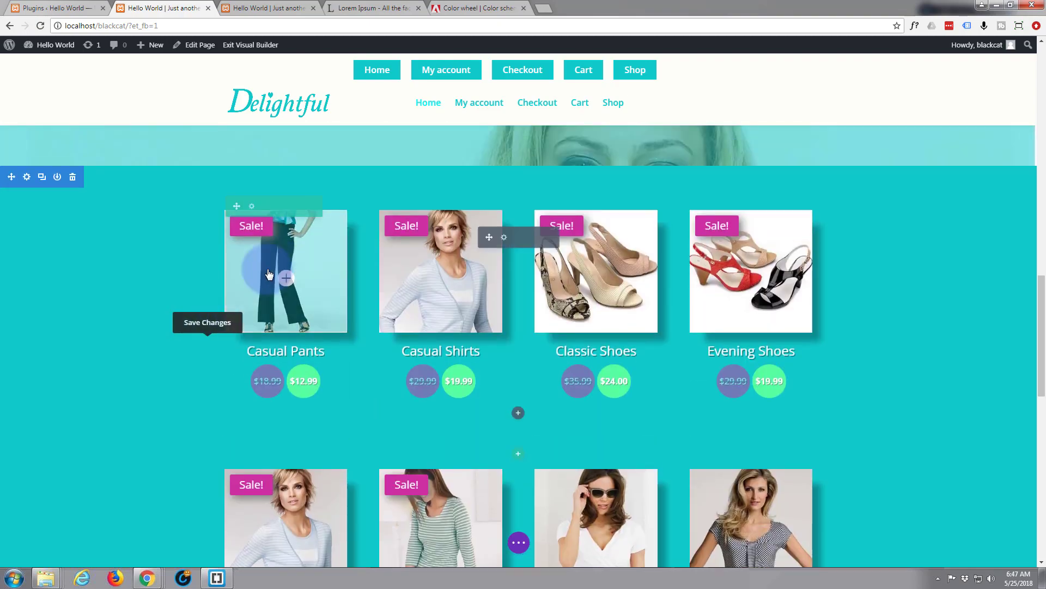
Step: Add a single-column row below the bags and belts products and insert a Text module in it
scroll(147, 328, "down", 8)
scroll(154, 330, "down", 1)
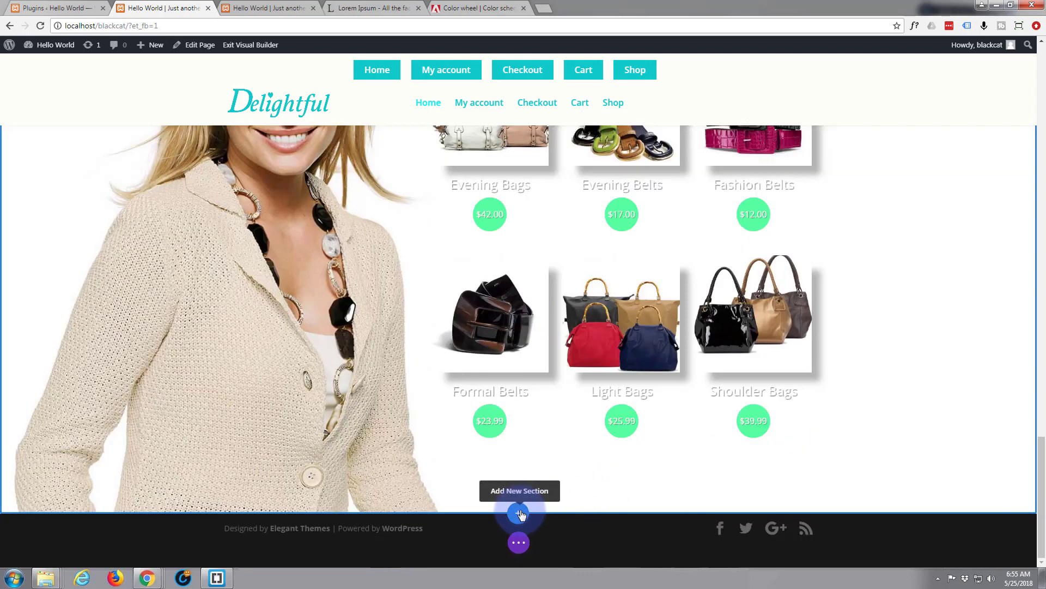
left_click(519, 483)
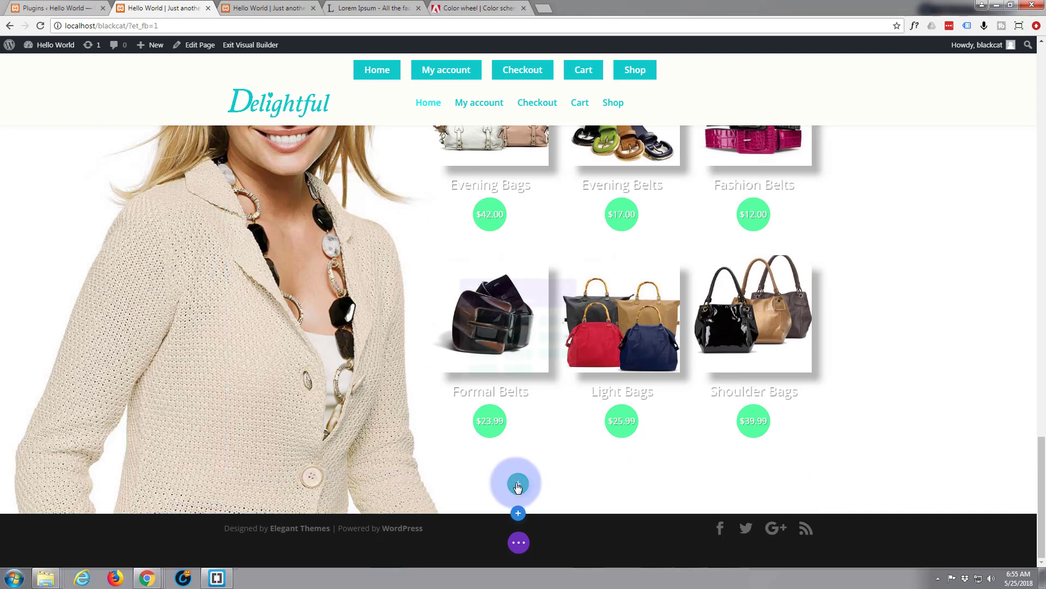
left_click(449, 359)
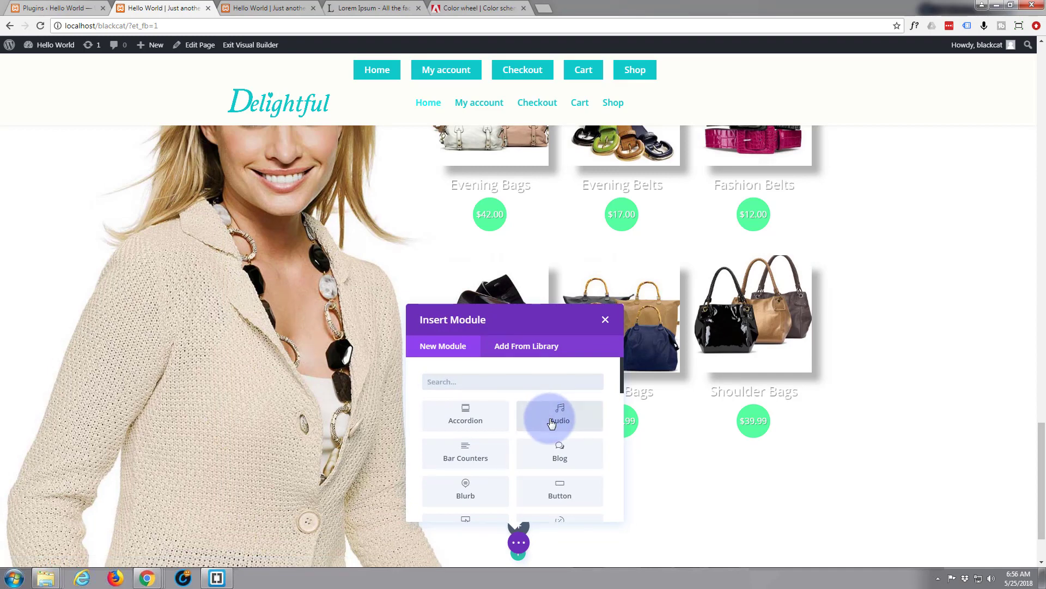
scroll(553, 418, "down", 6)
scroll(550, 421, "down", 6)
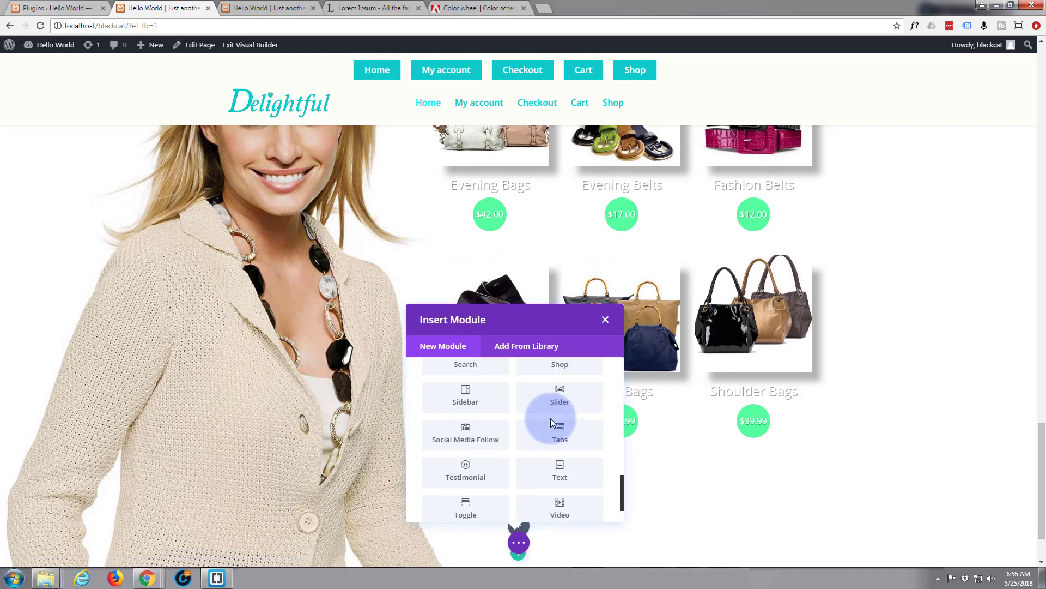
left_click(562, 428)
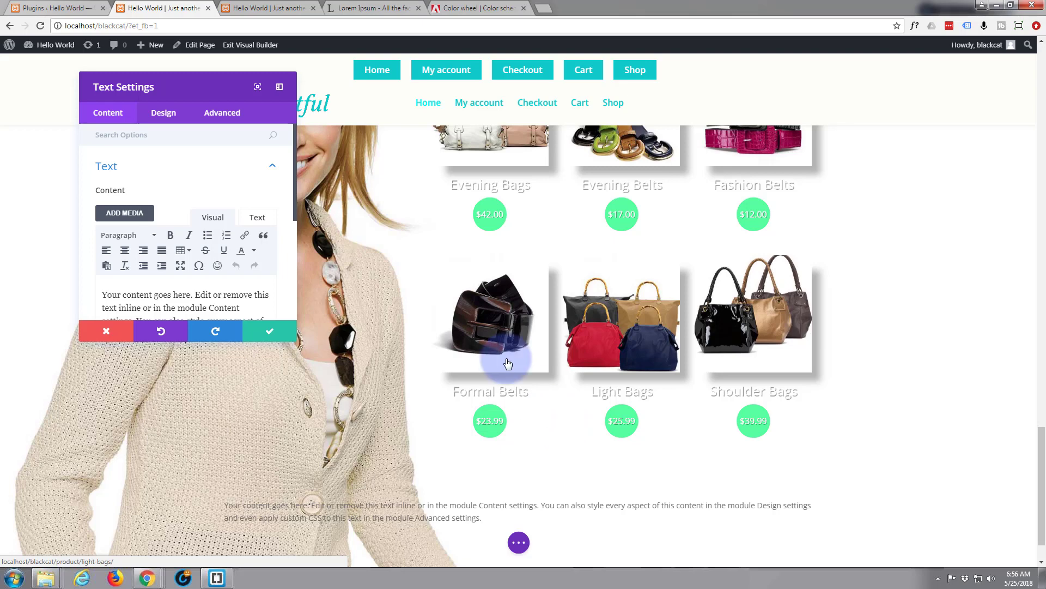
Step: Replace the Text module's placeholder content with "Accessories" and format it as Heading 2
scroll(136, 214, "down", 2)
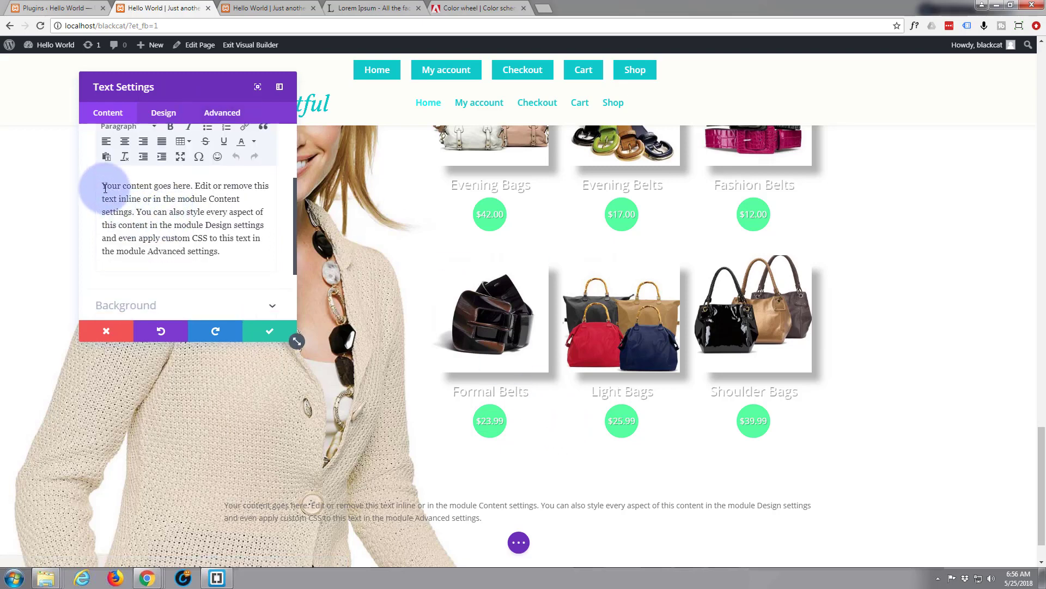
left_click_drag(101, 187, 239, 257)
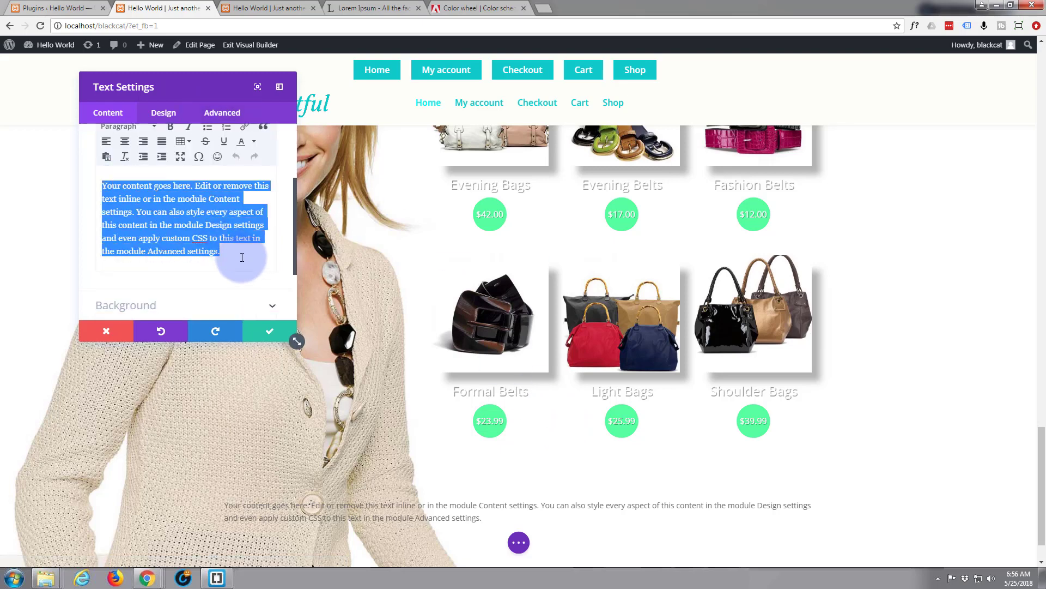
type("Accessories")
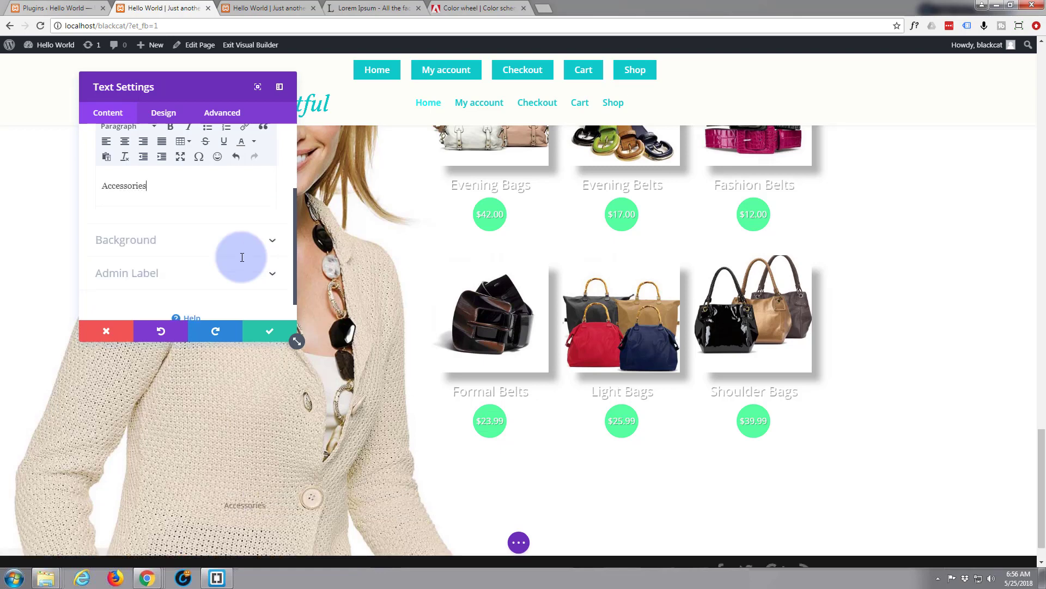
left_click_drag(150, 186, 98, 187)
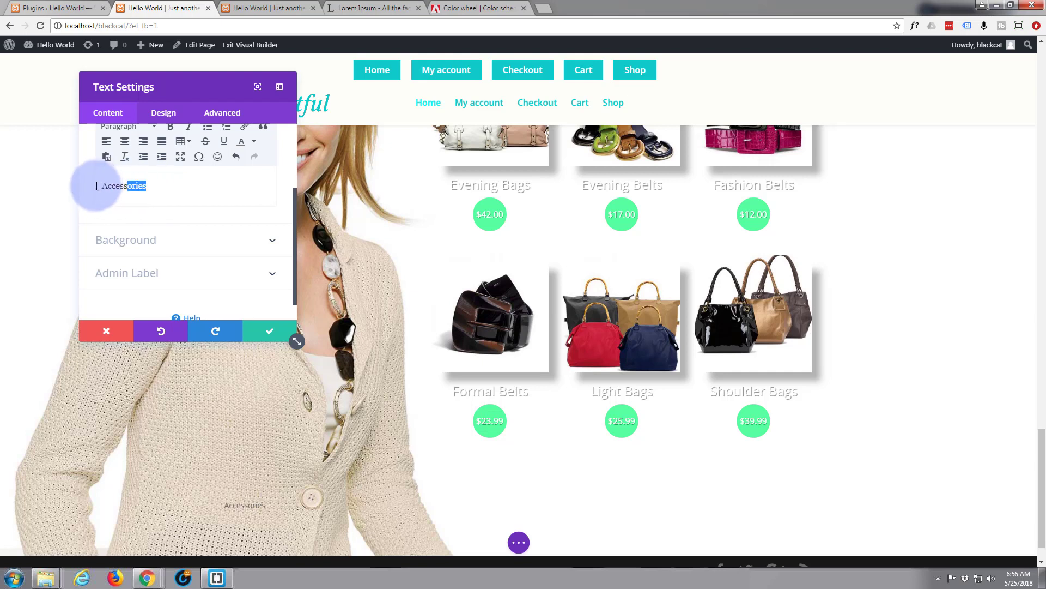
scroll(170, 211, "up", 1)
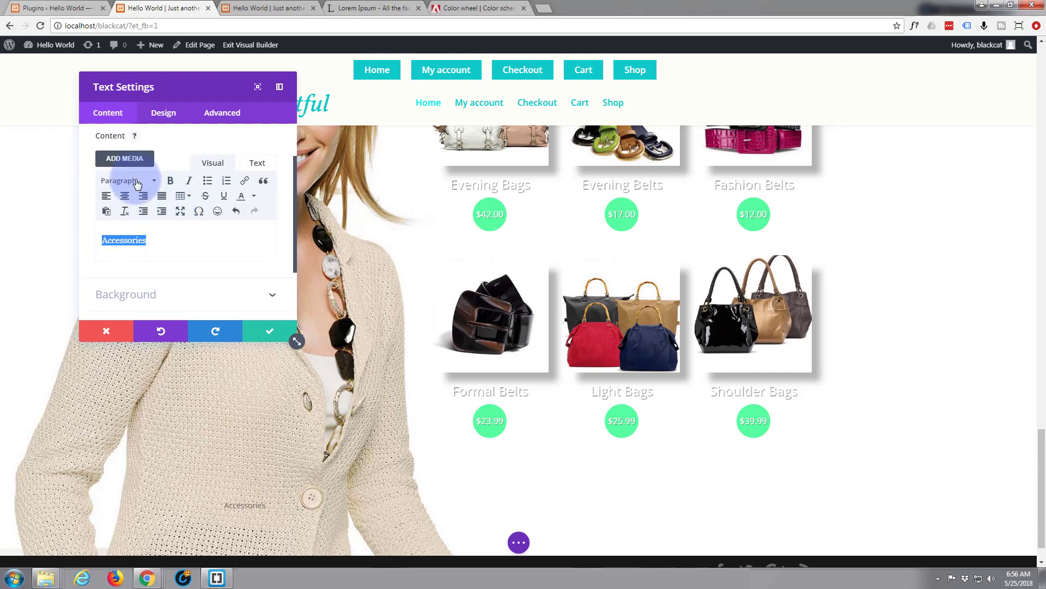
left_click(154, 182)
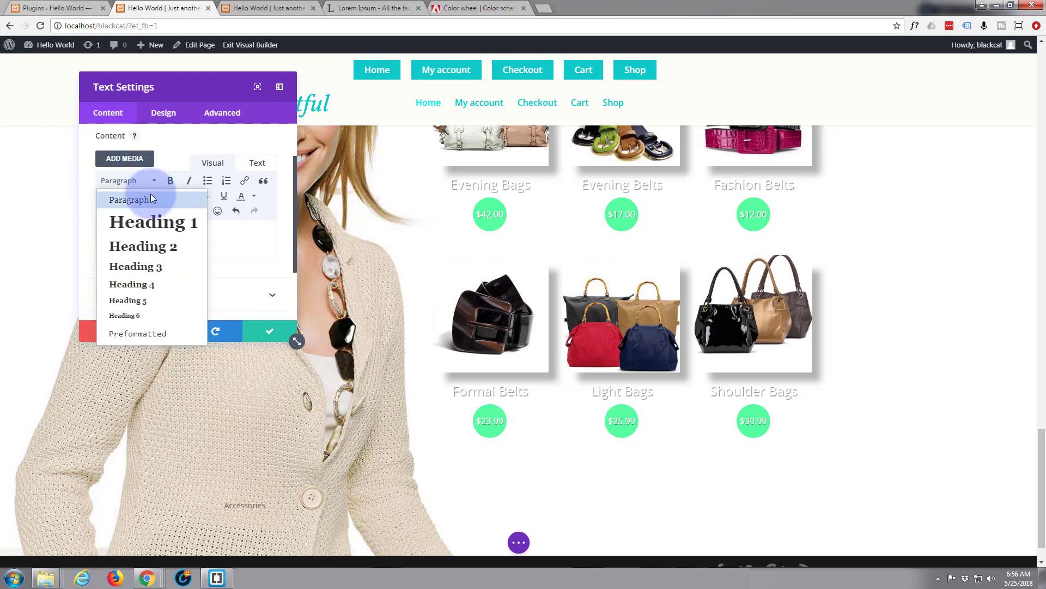
left_click(155, 248)
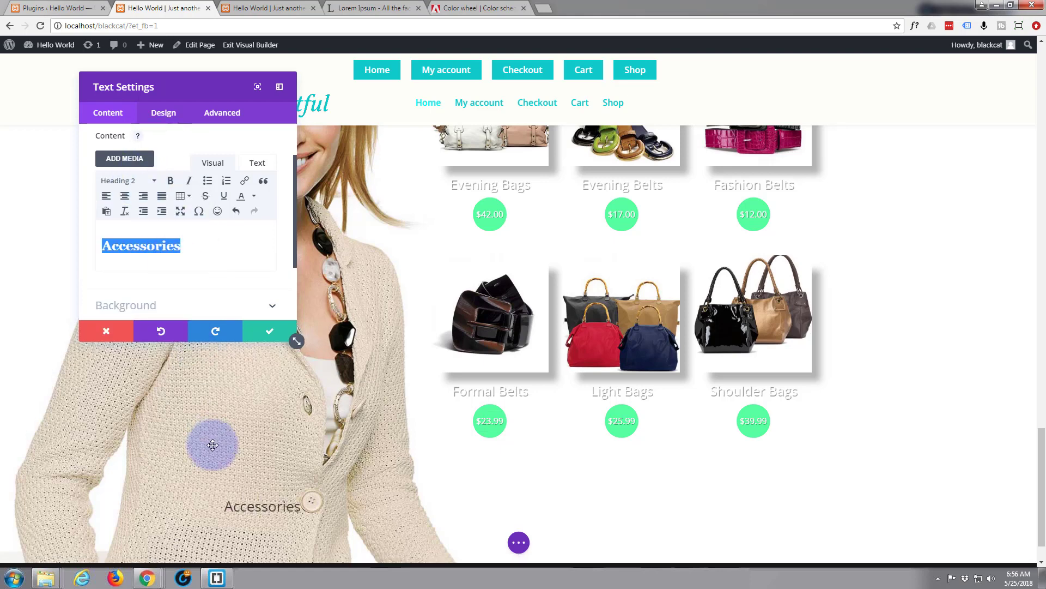
Step: Set the Text module's Heading 2 font to Vollkorn
left_click(171, 114)
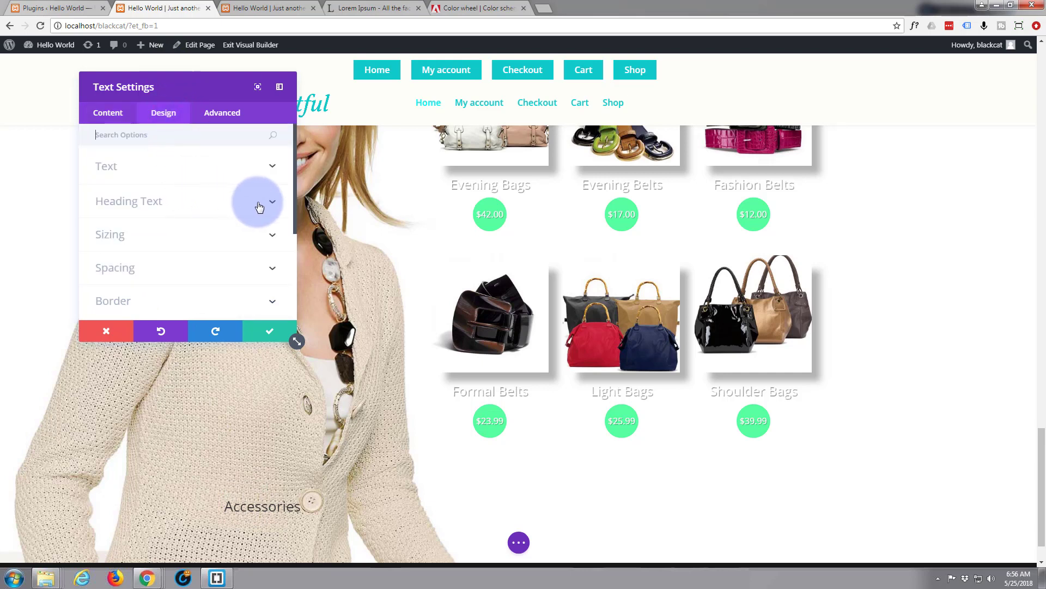
left_click(271, 204)
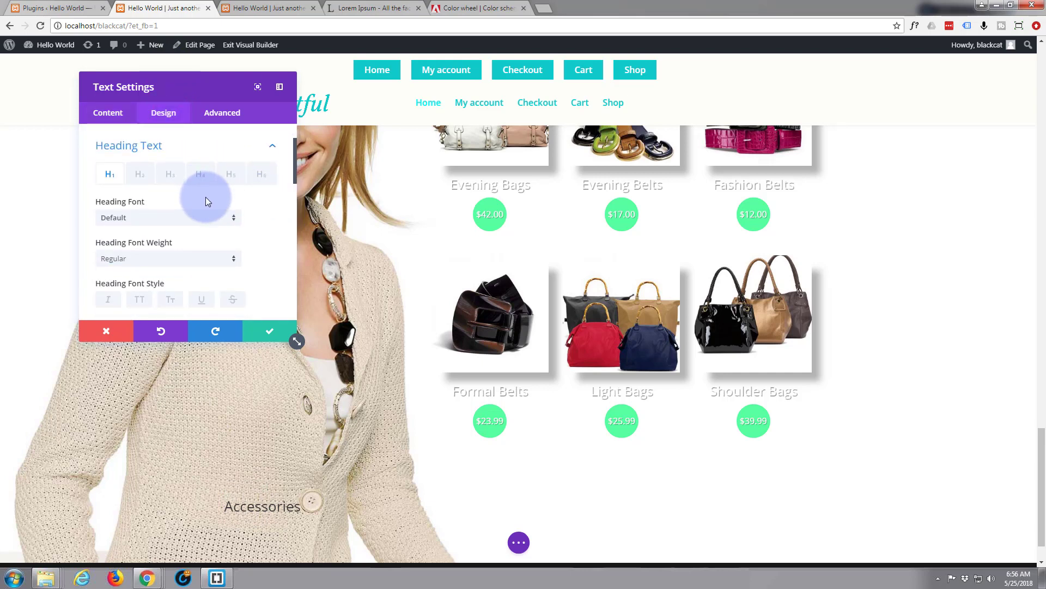
left_click(139, 174)
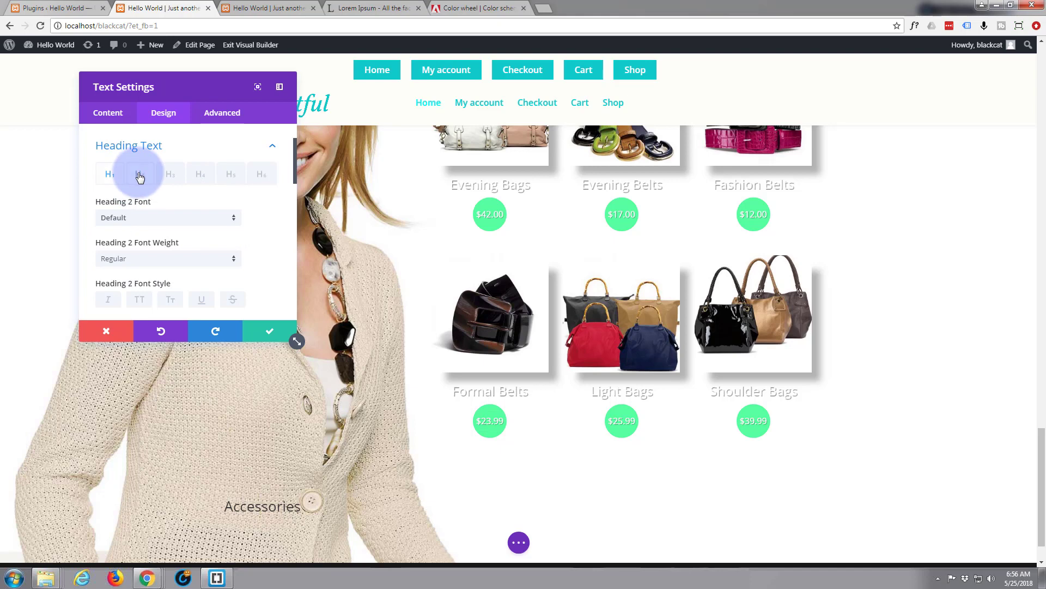
left_click(234, 221)
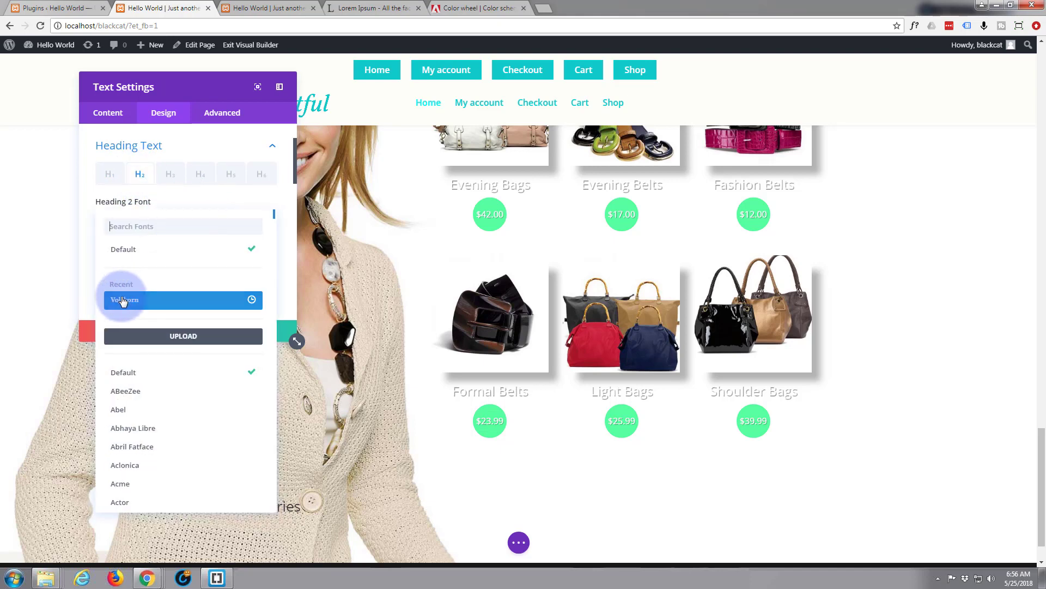
left_click(122, 301)
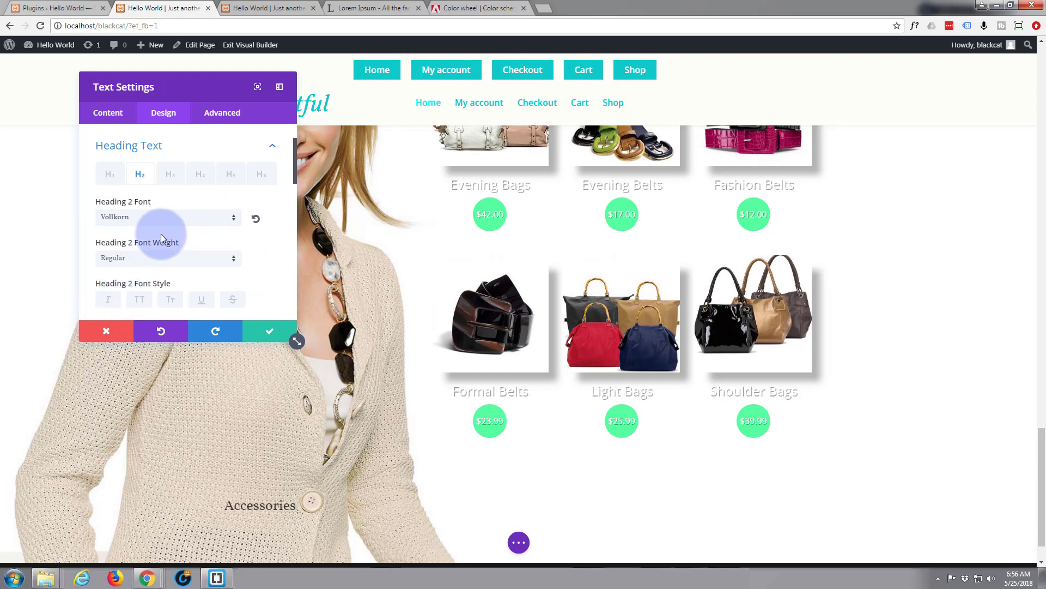
Step: Make the Accessories Heading 2 text italic and center-aligned
scroll(124, 229, "down", 1)
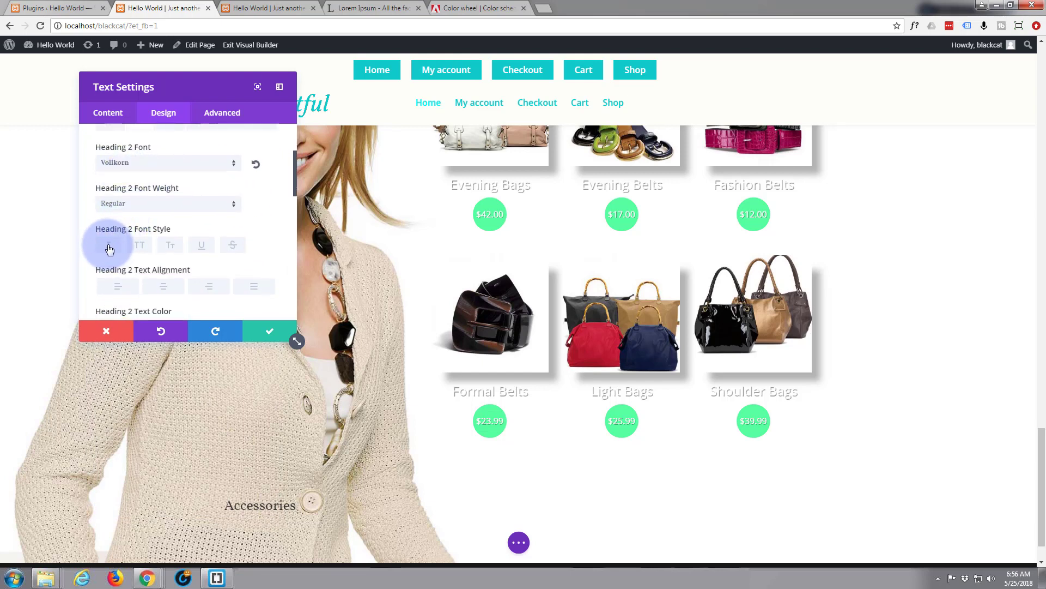
scroll(171, 243, "down", 1)
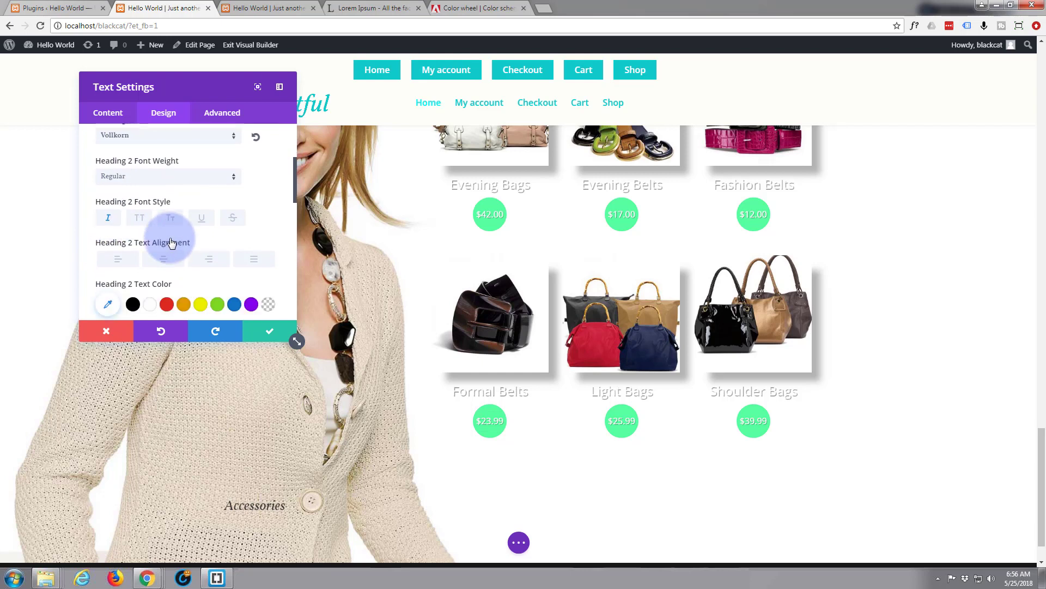
left_click(166, 234)
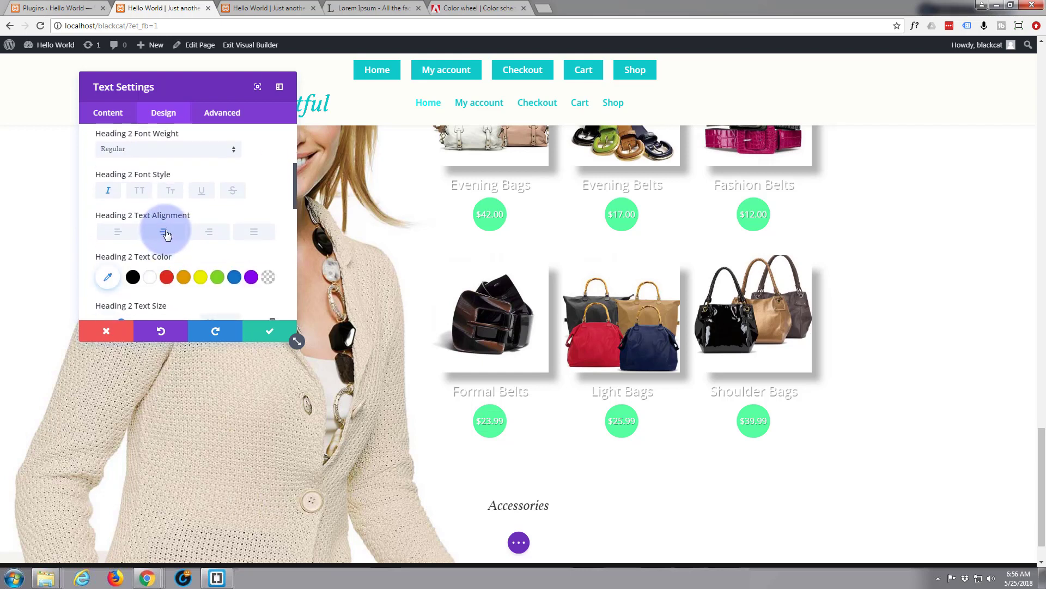
Step: Set the Accessories Heading 2 text color to #10caca
scroll(166, 234, "down", 1)
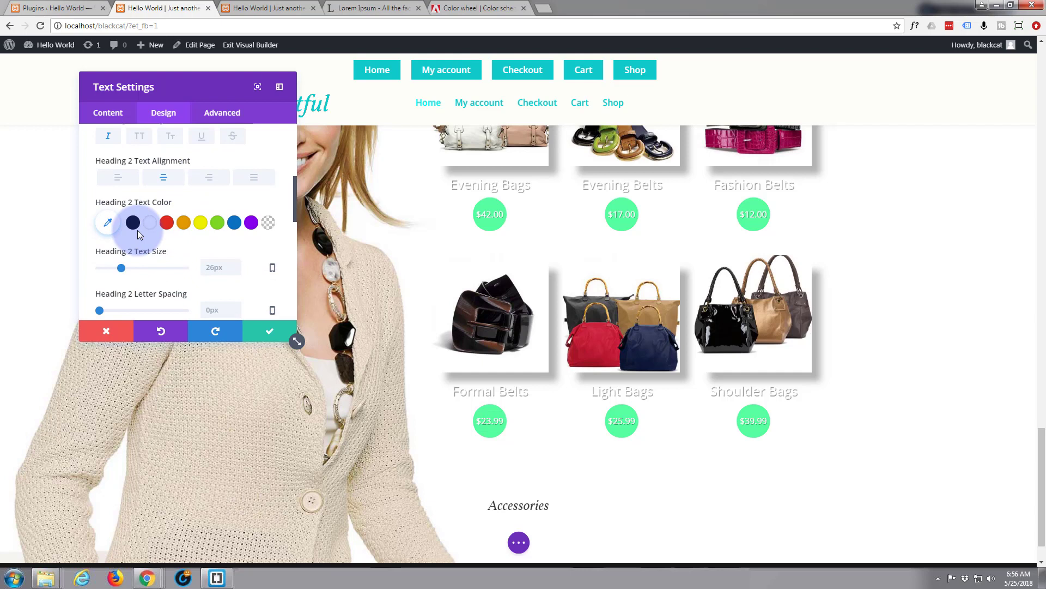
left_click(109, 226)
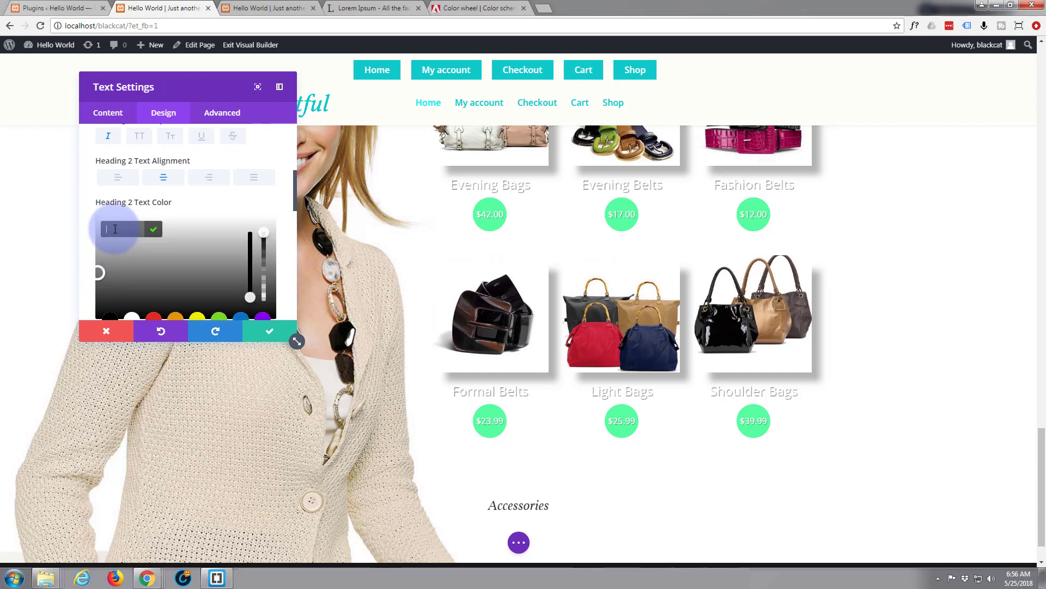
type("10c")
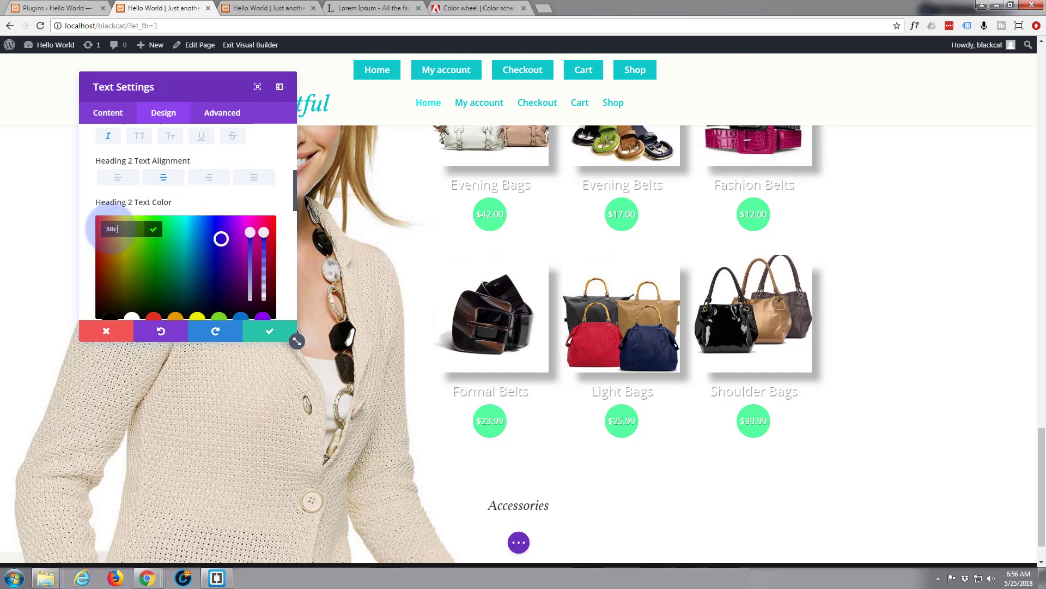
type("acc")
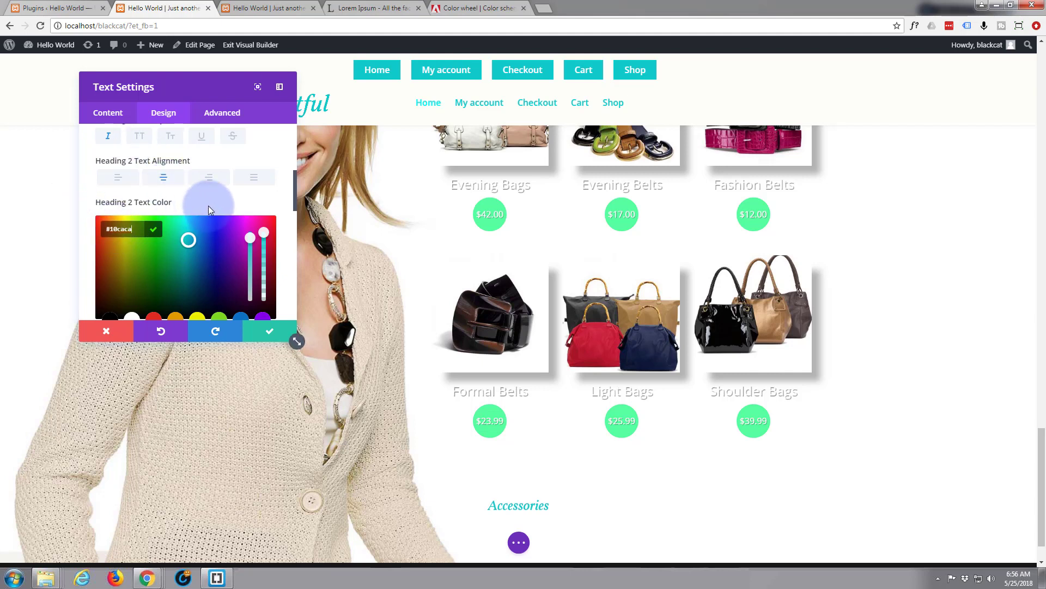
left_click(208, 205)
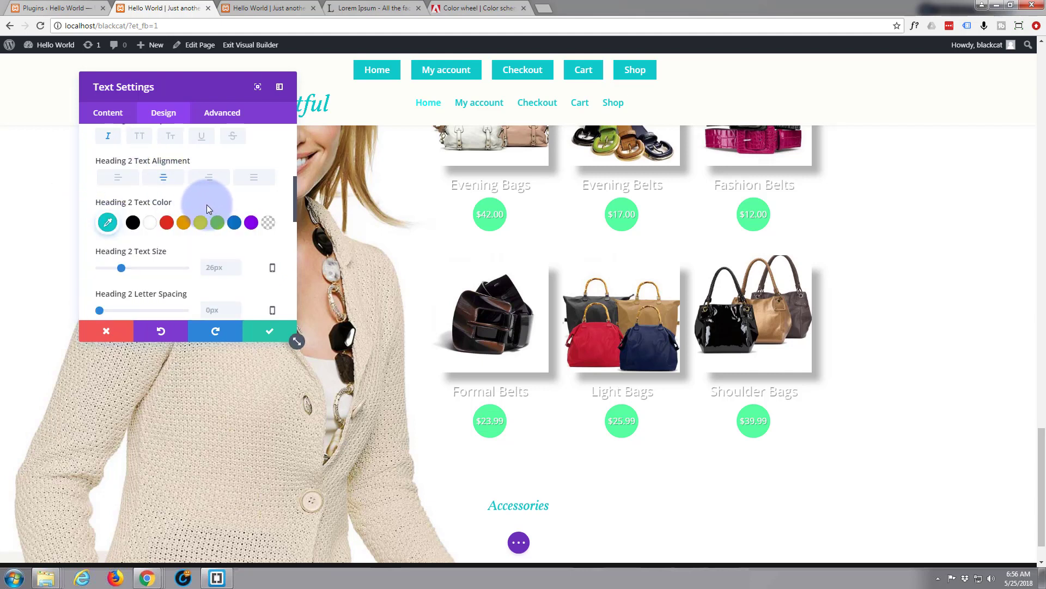
Step: Increase the Accessories Heading 2 text size to 41px and save the Text module's settings
scroll(202, 214, "down", 1)
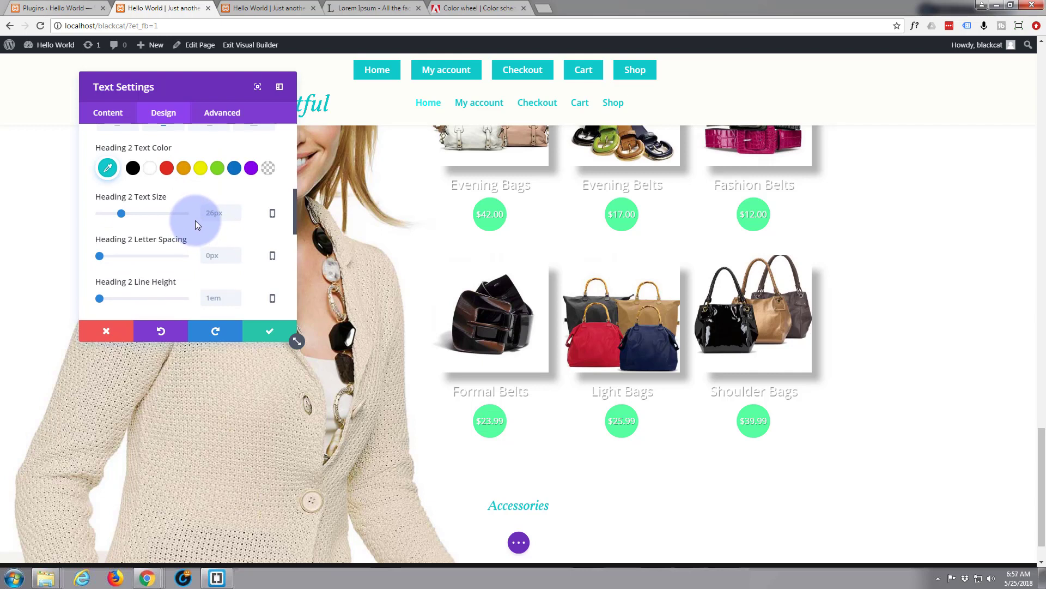
left_click_drag(121, 213, 135, 211)
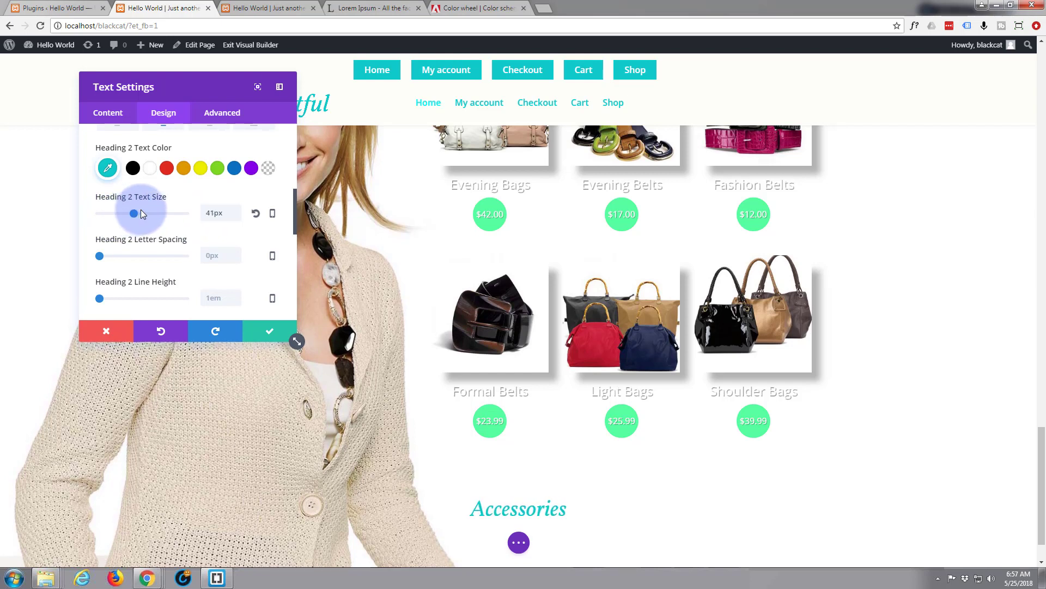
left_click(275, 331)
Step: Move the Accessories heading row above the bags and belts products in its section
mouse_move(532, 515)
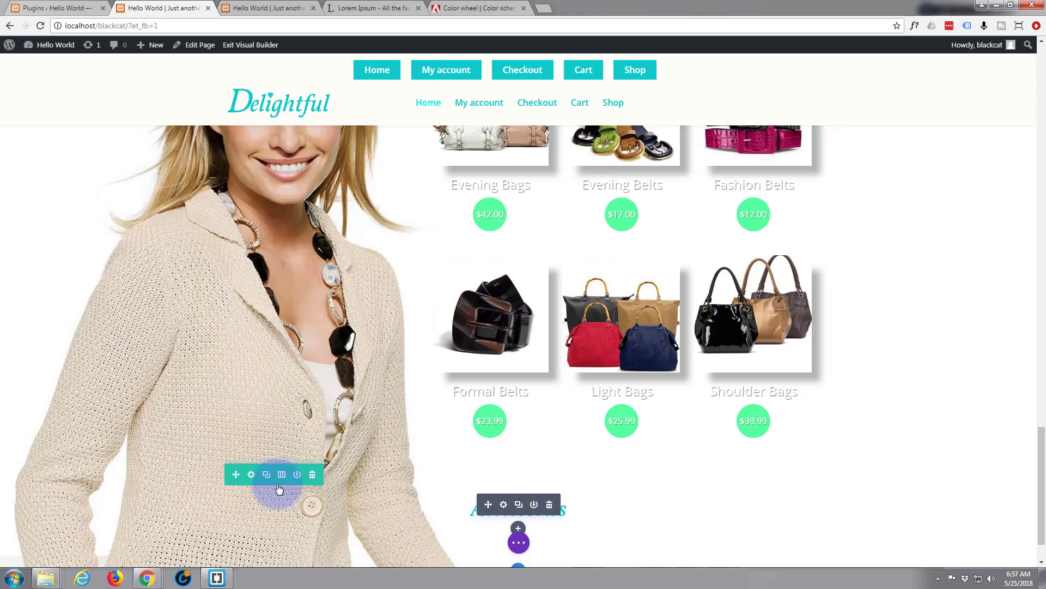
left_click_drag(237, 475, 401, 238)
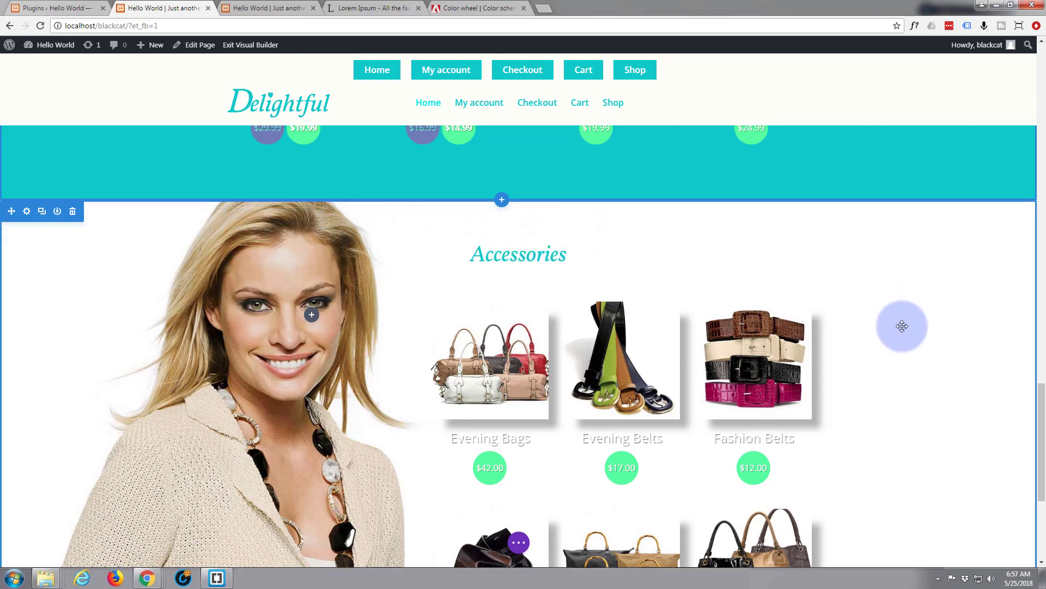
scroll(902, 326, "down", 3)
scroll(906, 321, "down", 2)
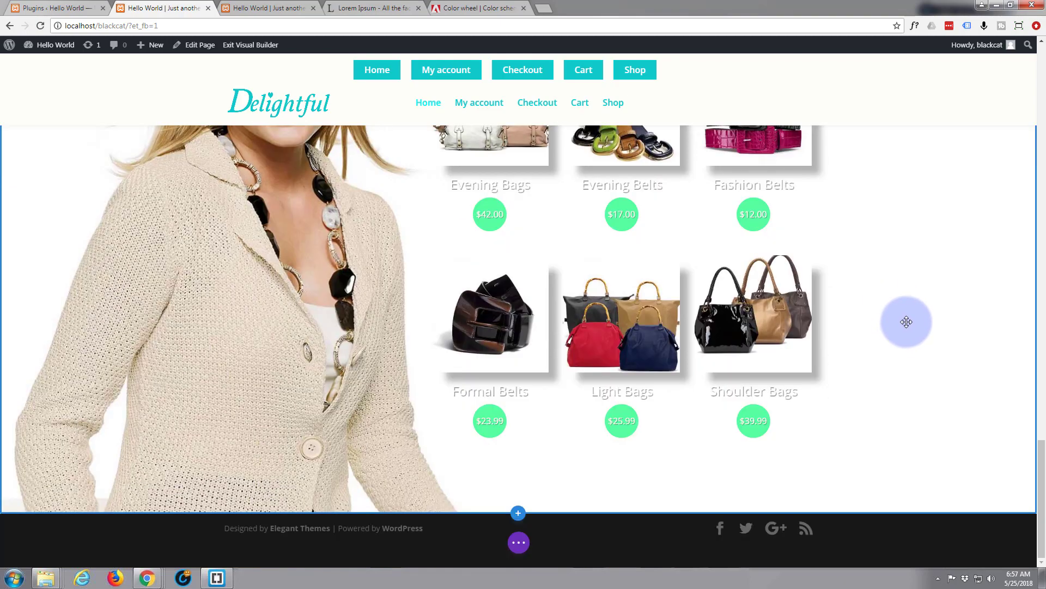
Step: Save the Accessories Text module to the Divi Library under the name "title"
scroll(906, 322, "up", 6)
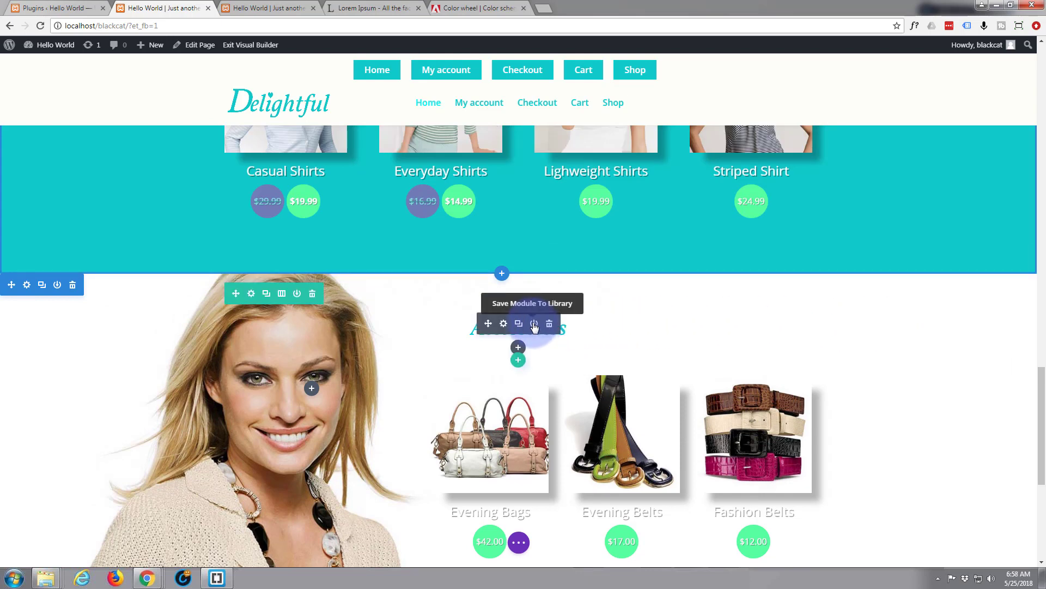
left_click(534, 325)
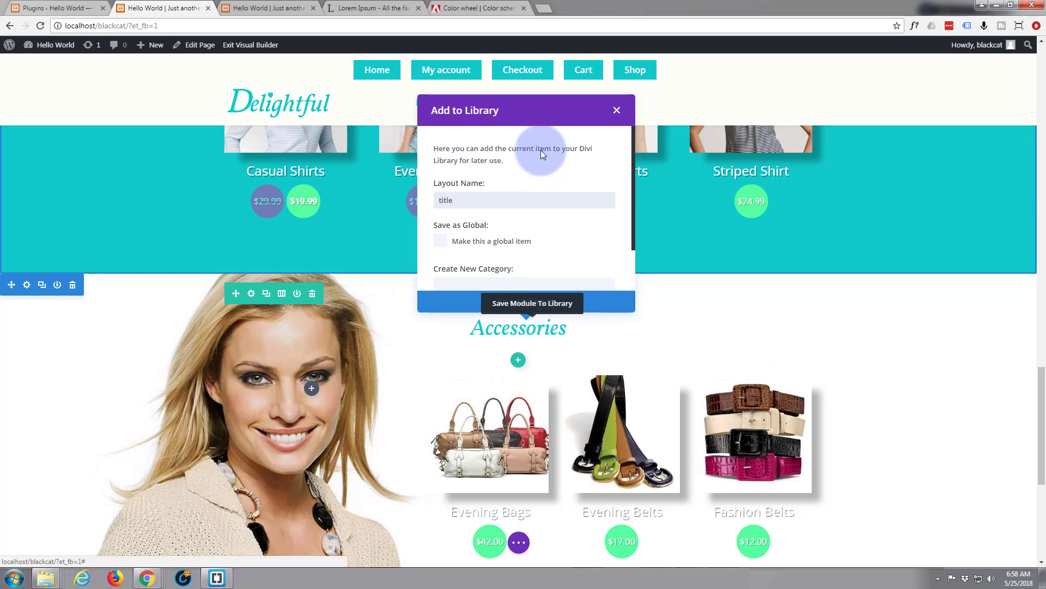
left_click(605, 299)
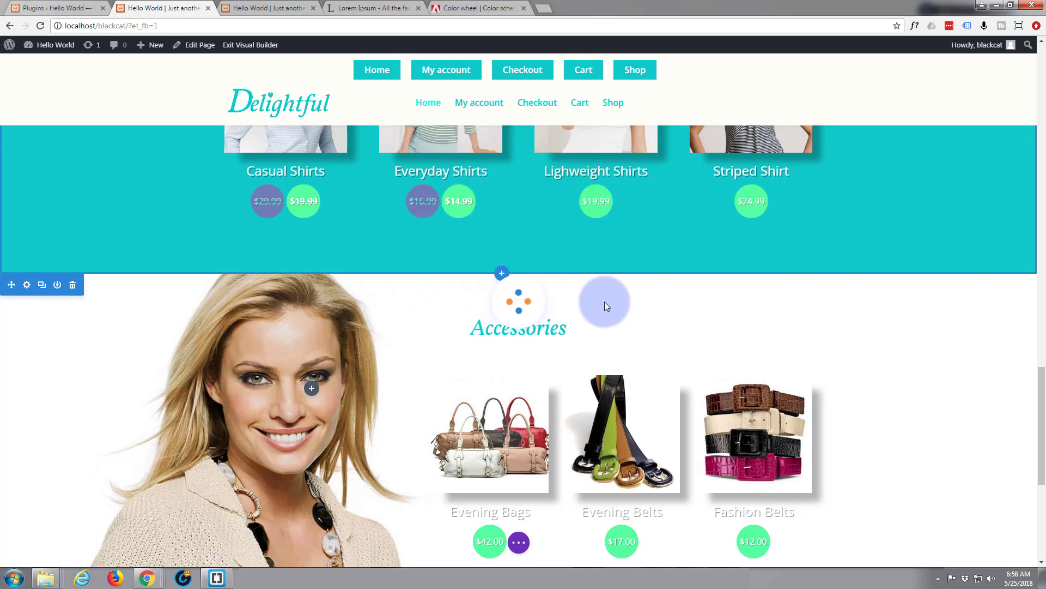
Step: Add a single-column row between the two product rows of the teal section
left_click_drag(587, 297, 518, 362)
scroll(564, 319, "up", 5)
scroll(567, 320, "up", 5)
scroll(504, 354, "down", 3)
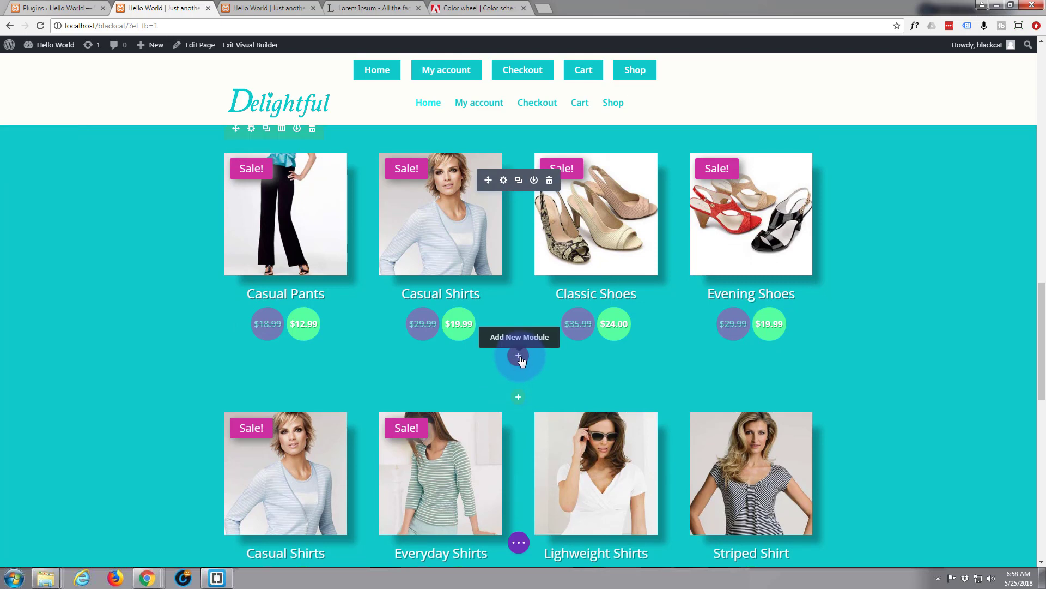
left_click(519, 399)
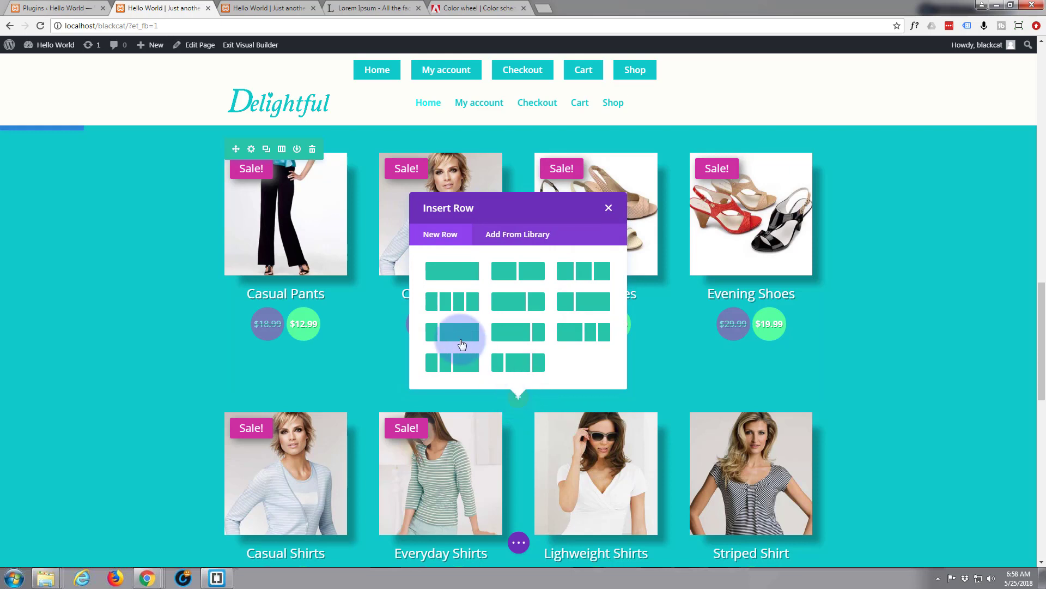
left_click(457, 274)
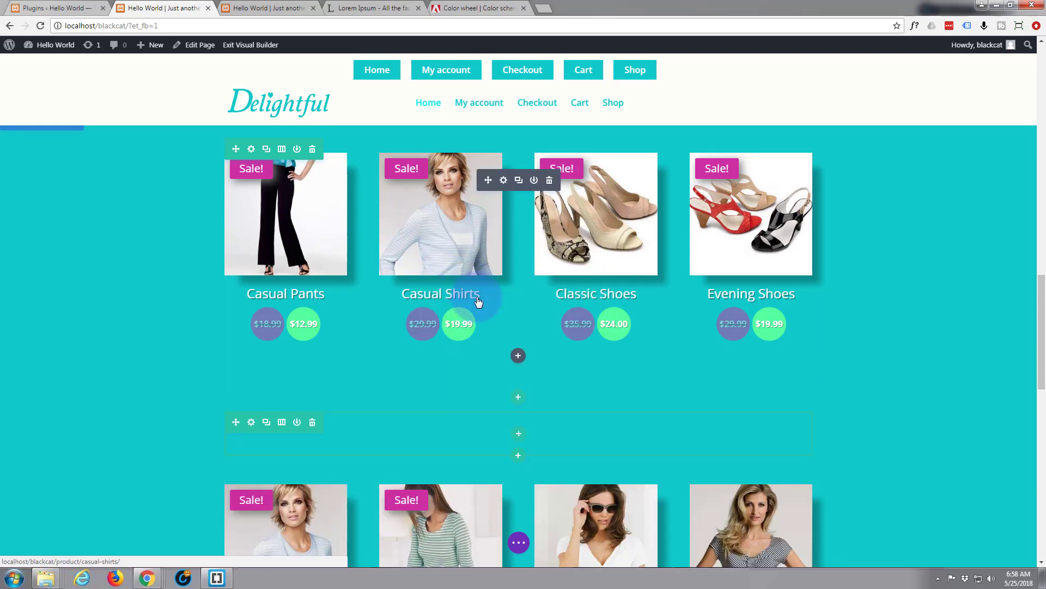
Step: Insert the saved "title" module from the library into the new row and move that row above the first product row
left_click(516, 435)
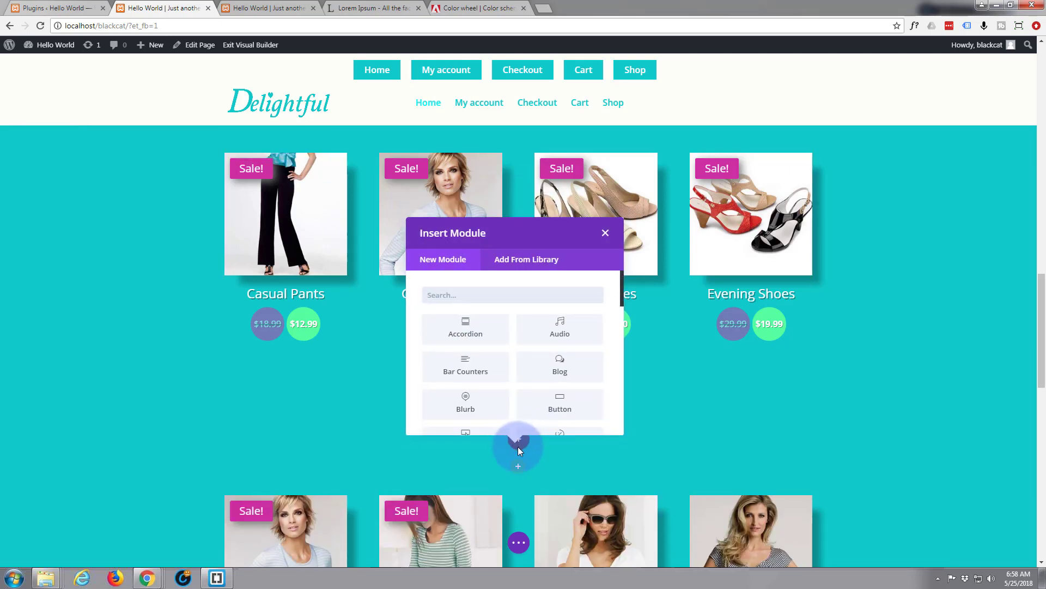
left_click(523, 262)
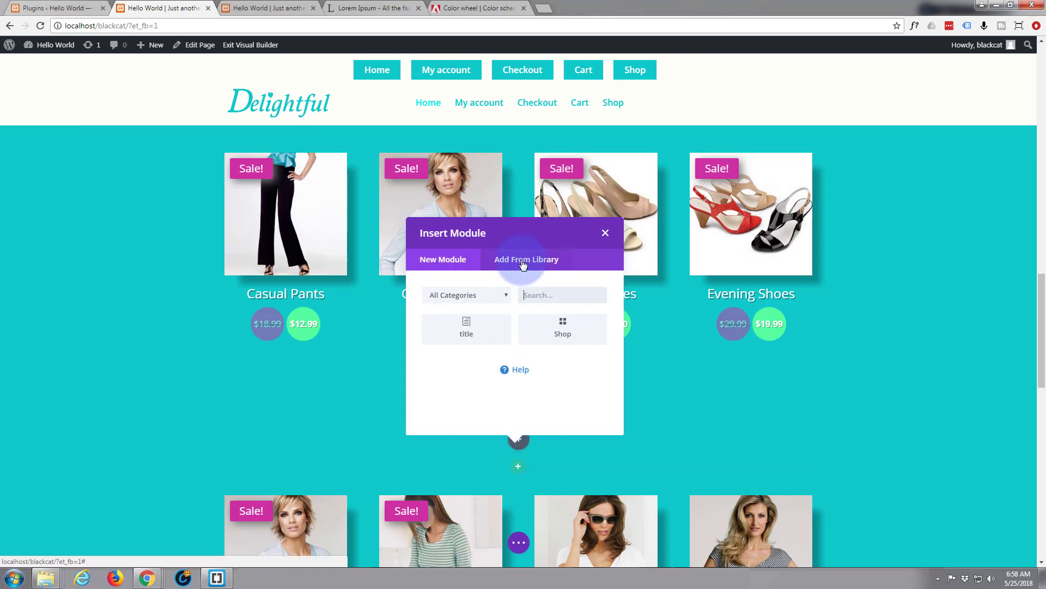
left_click(471, 334)
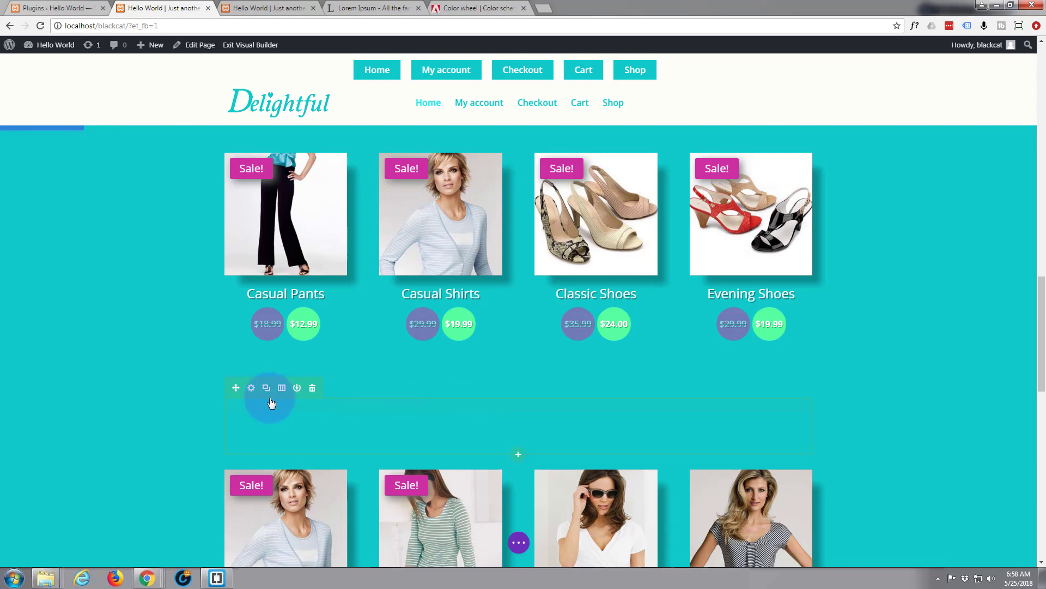
left_click_drag(234, 388, 257, 145)
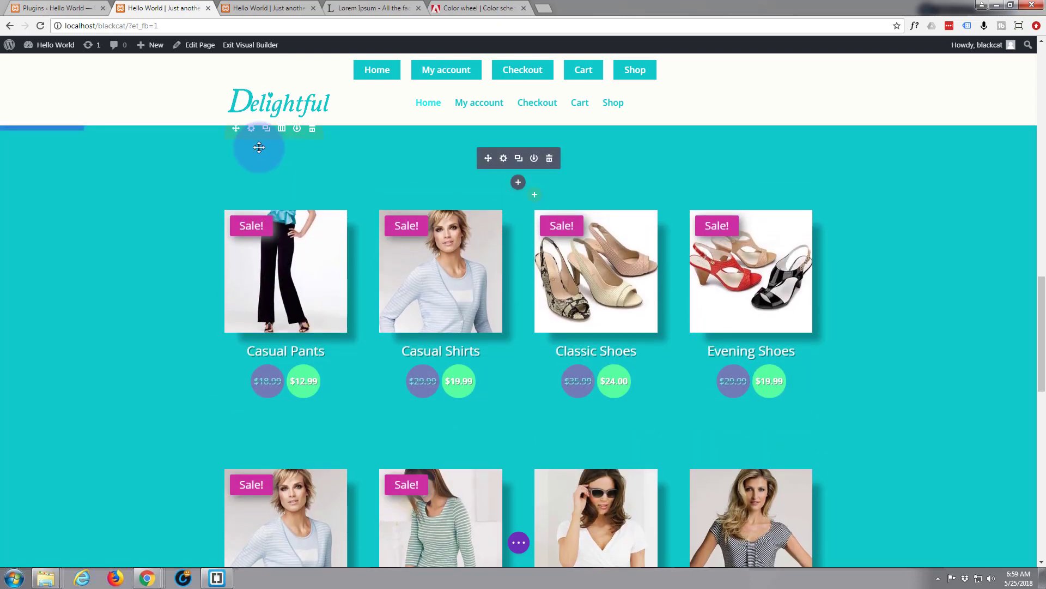
Step: Change the Heading 2 text color of the inserted title module to white (#ffffff)
left_click(504, 159)
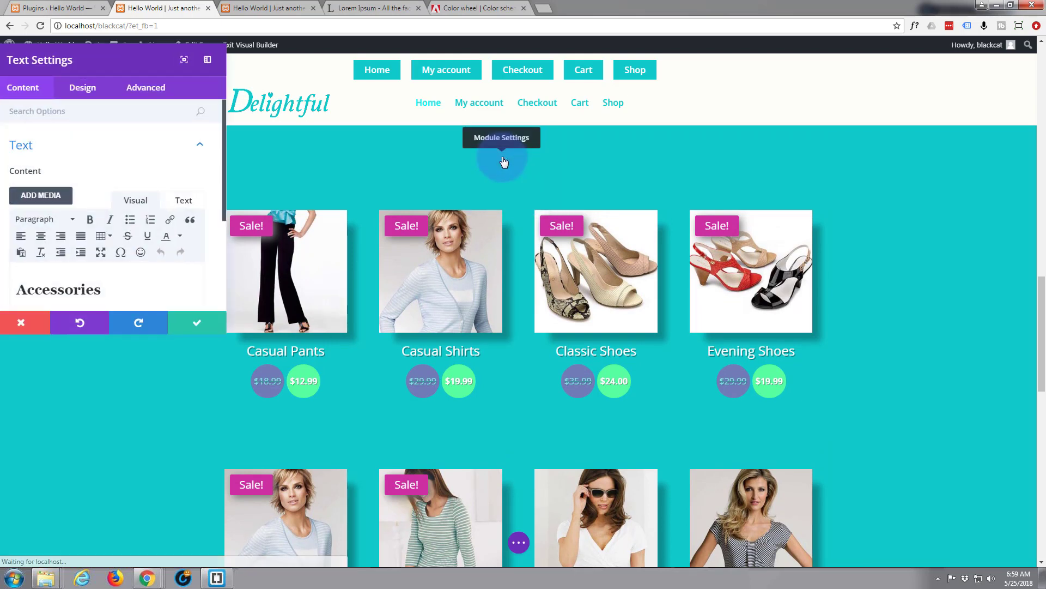
left_click(84, 96)
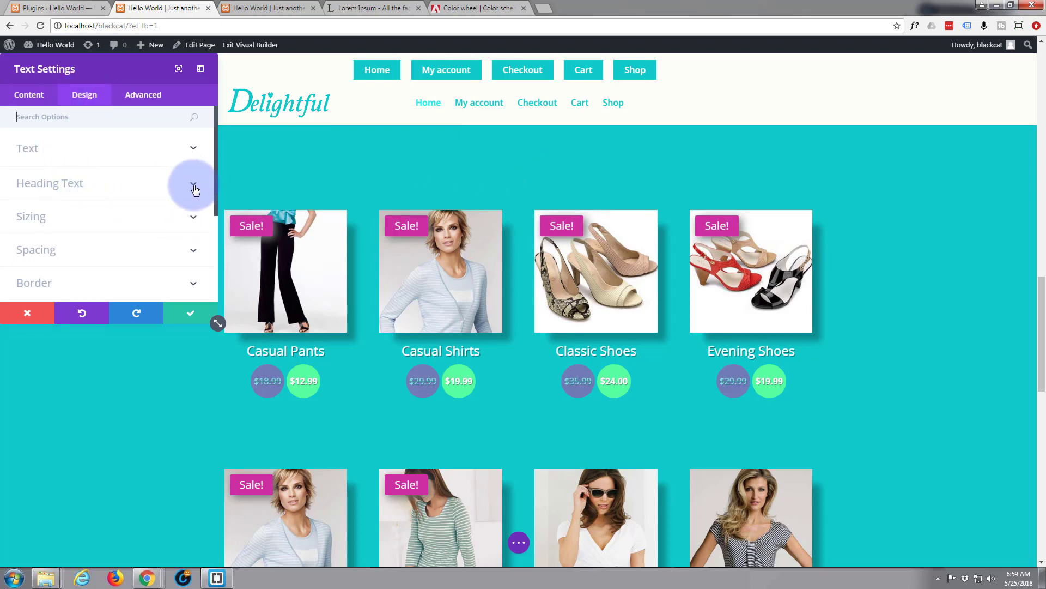
left_click(195, 189)
scroll(146, 200, "down", 1)
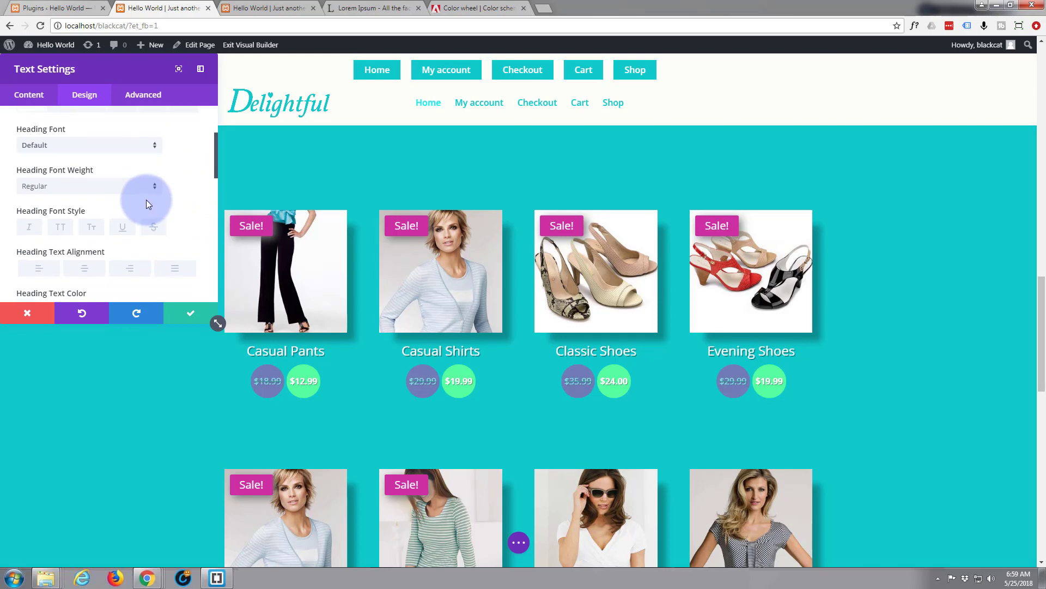
scroll(137, 195, "down", 2)
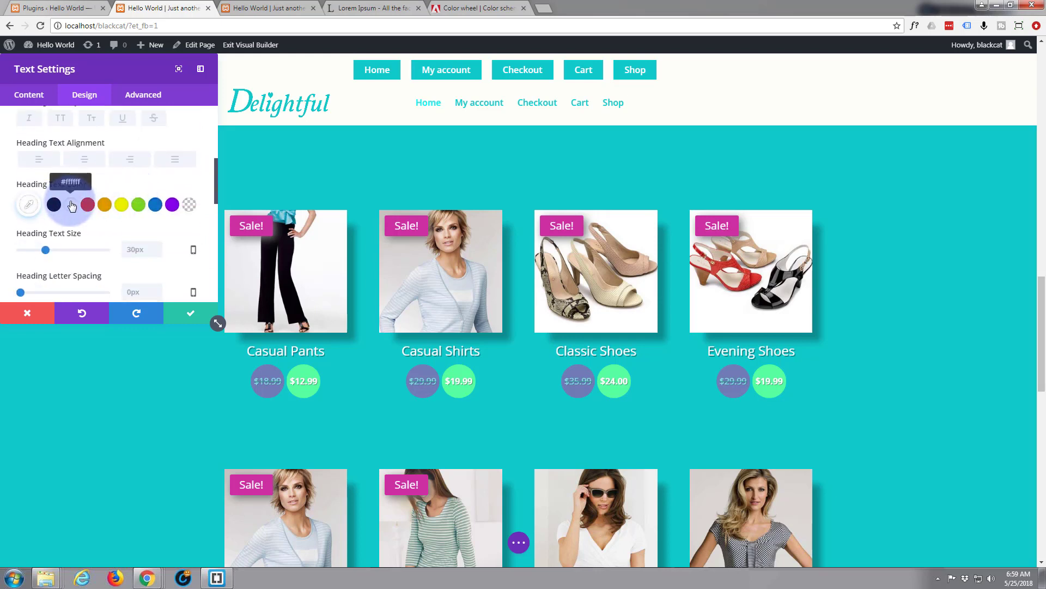
scroll(71, 211, "up", 3)
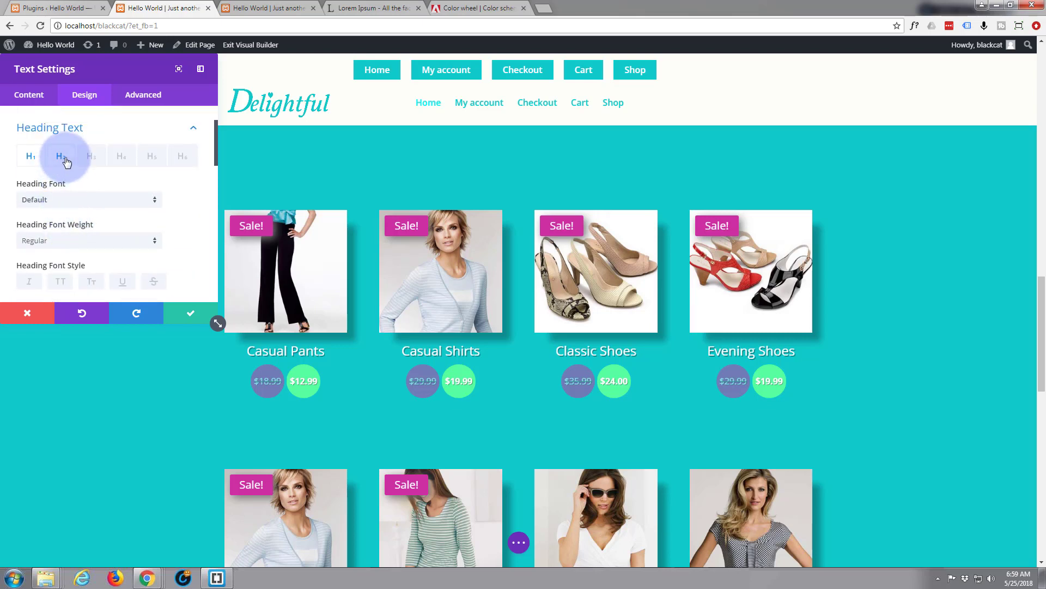
left_click(65, 158)
scroll(82, 206, "down", 2)
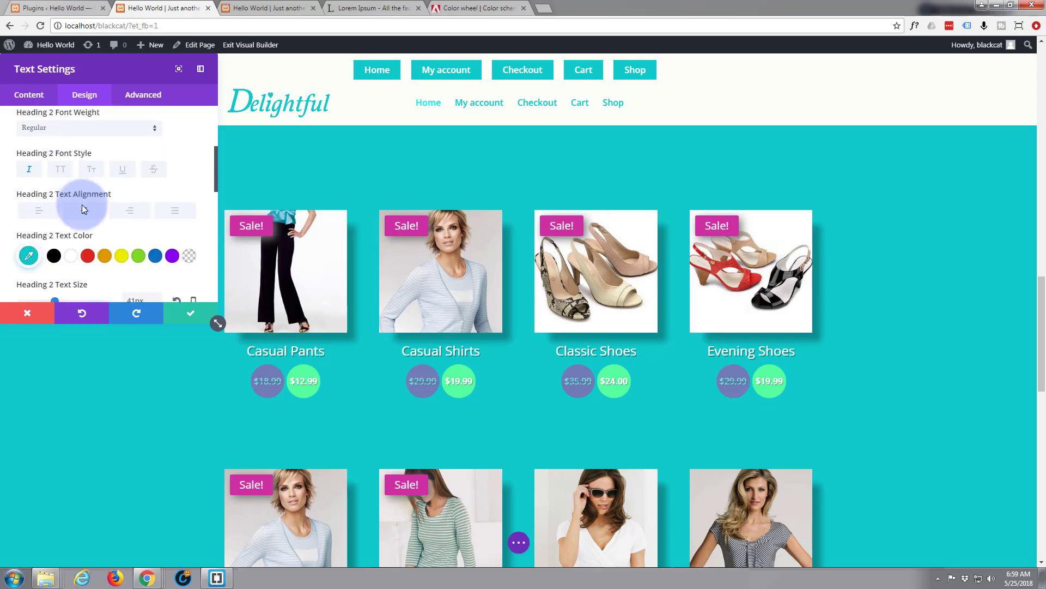
scroll(83, 209, "down", 1)
left_click(71, 205)
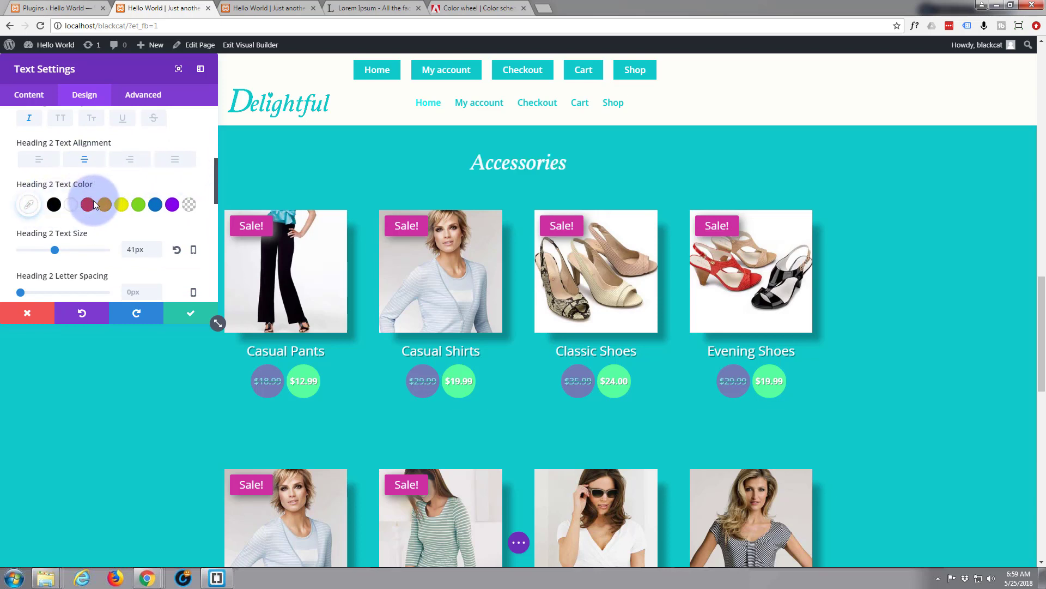
Step: Replace the module's "Accessories" text with "Top Sale Items" and save its settings
left_click(24, 103)
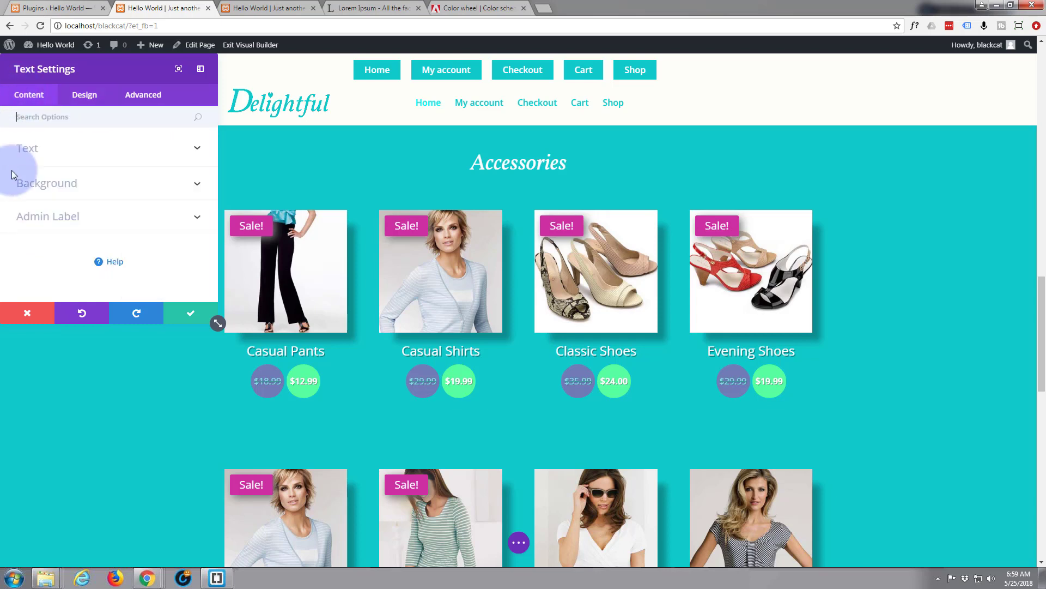
left_click(89, 159)
scroll(77, 208, "down", 1)
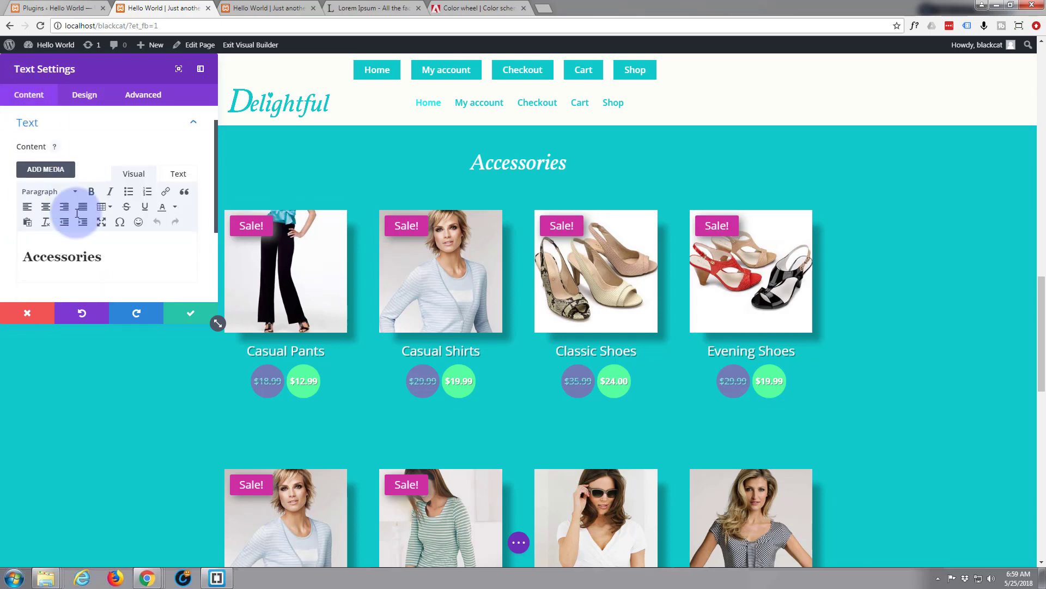
left_click_drag(101, 229, 22, 227)
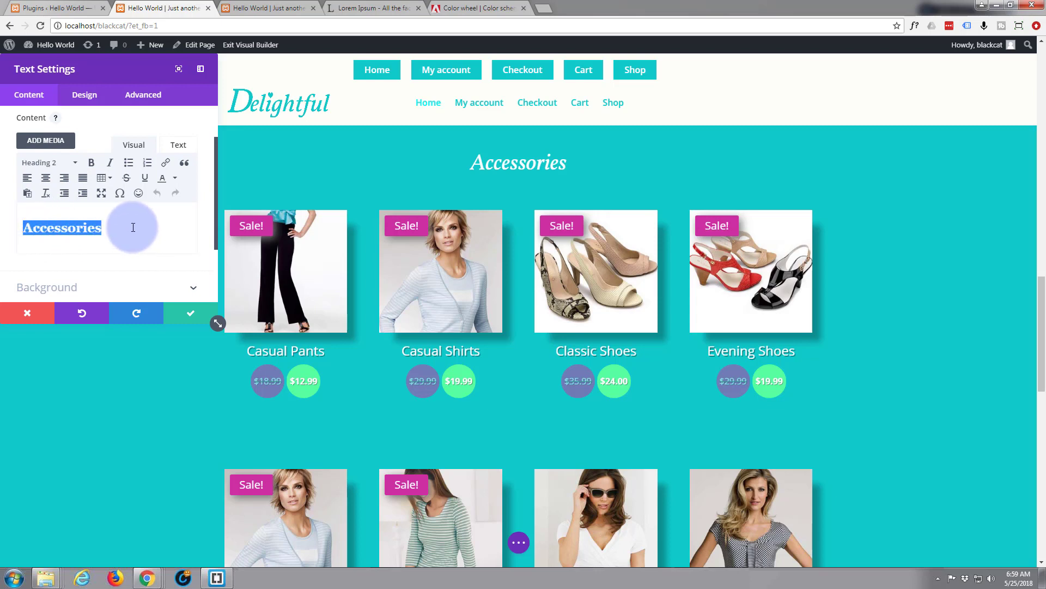
type("Top Sa")
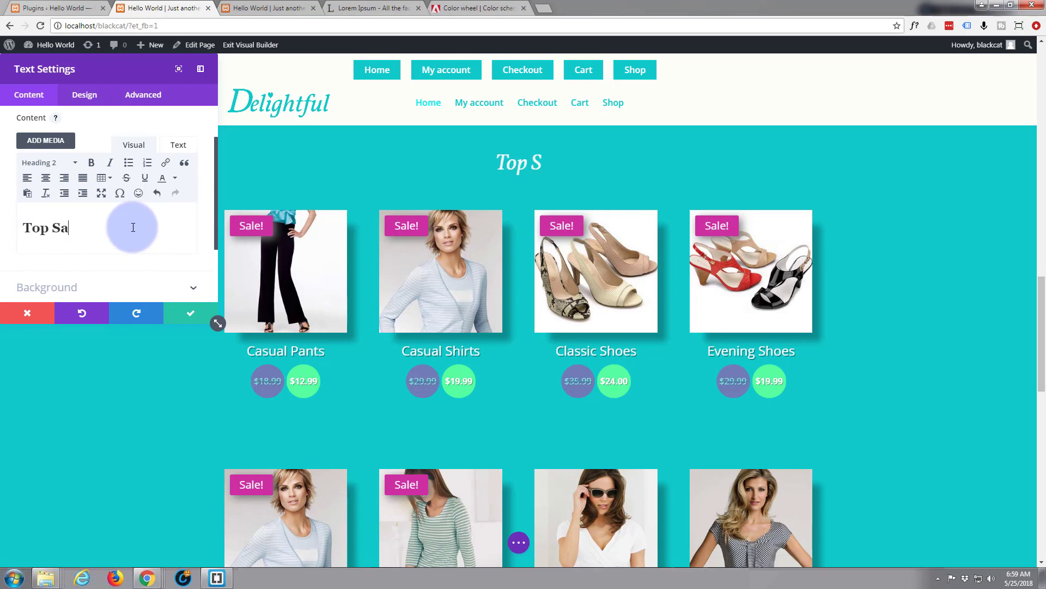
type("le Items")
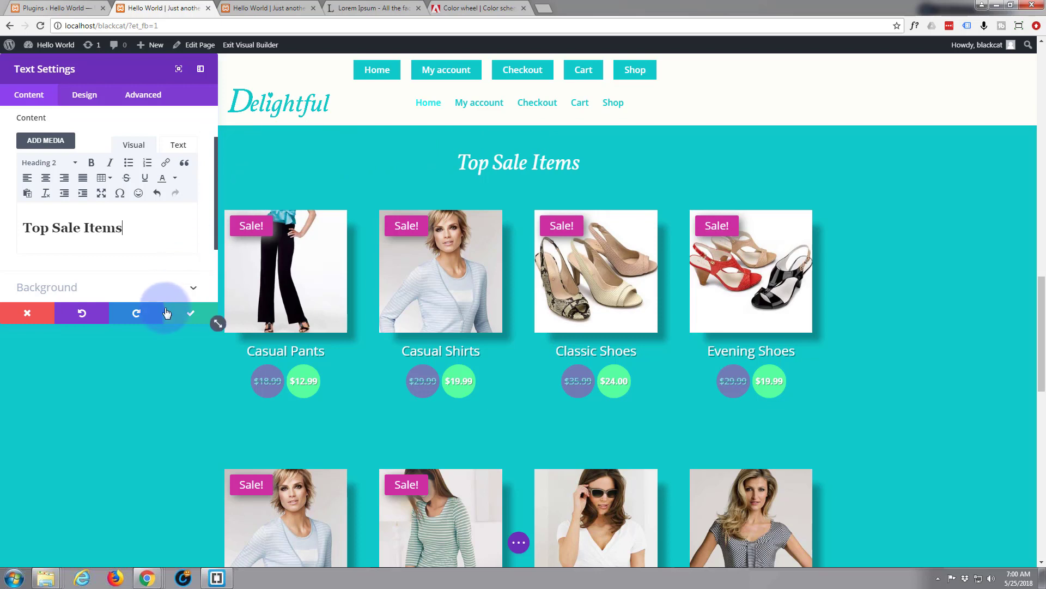
left_click(188, 313)
Step: Save the Top Sale Items heading module to the Divi Library as "title white"
mouse_move(524, 168)
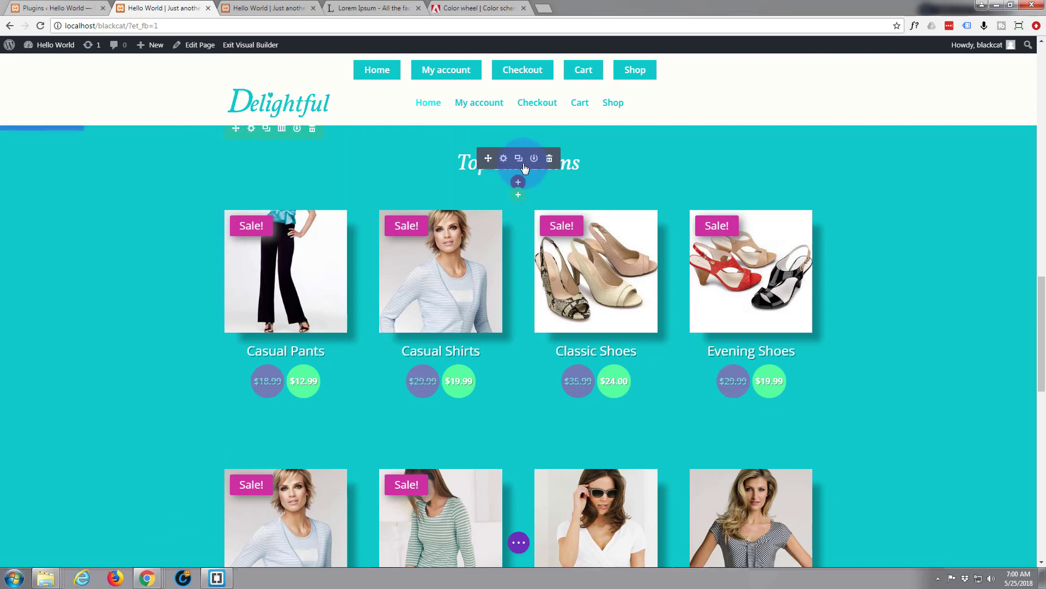
left_click(535, 158)
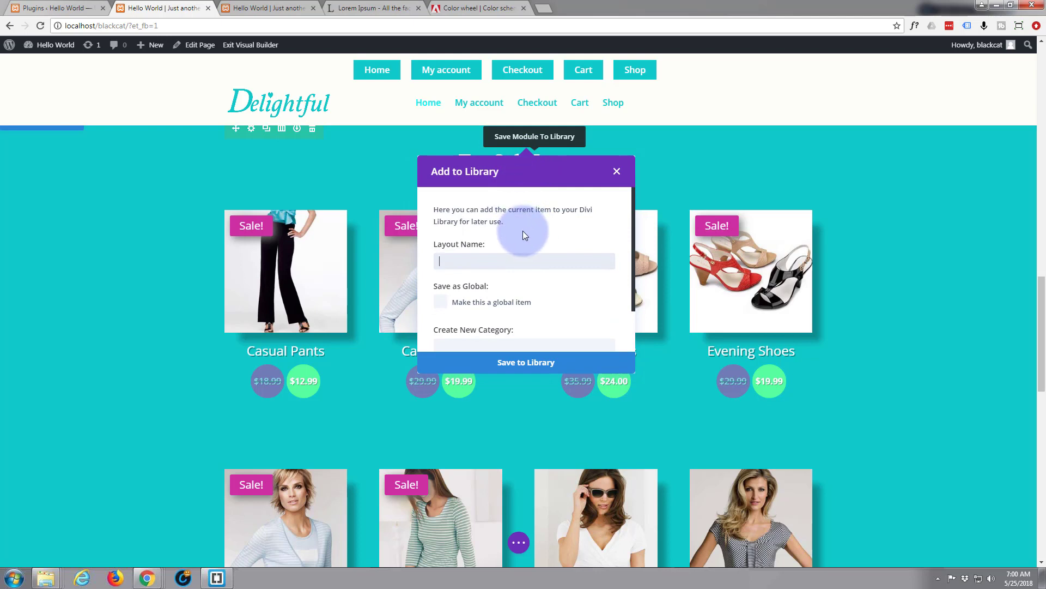
type("title white")
left_click(525, 364)
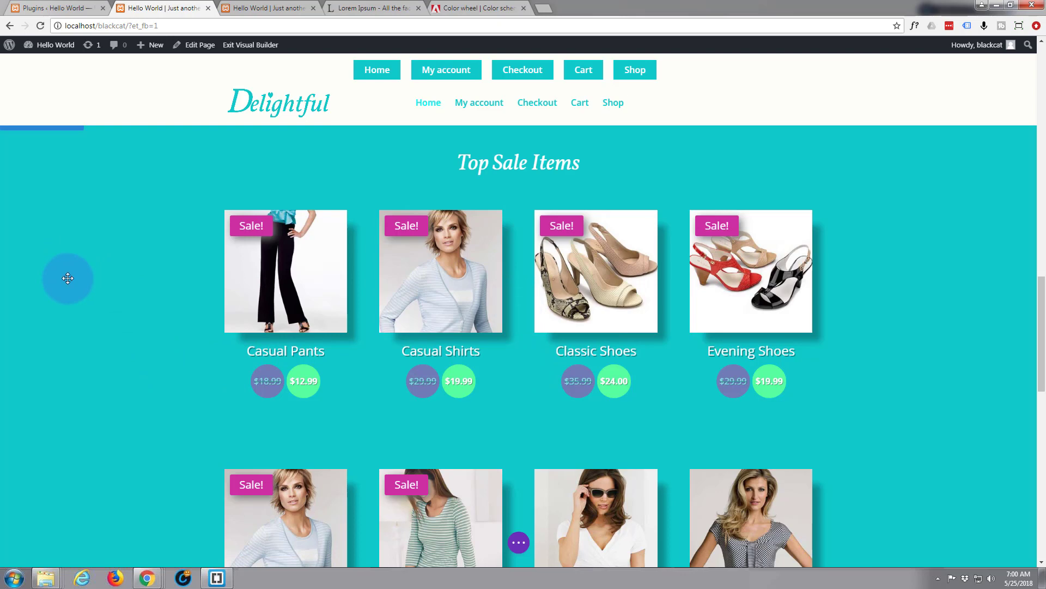
Step: Exit the Visual Builder, saving all unsaved changes to the home page
scroll(68, 276, "down", 9)
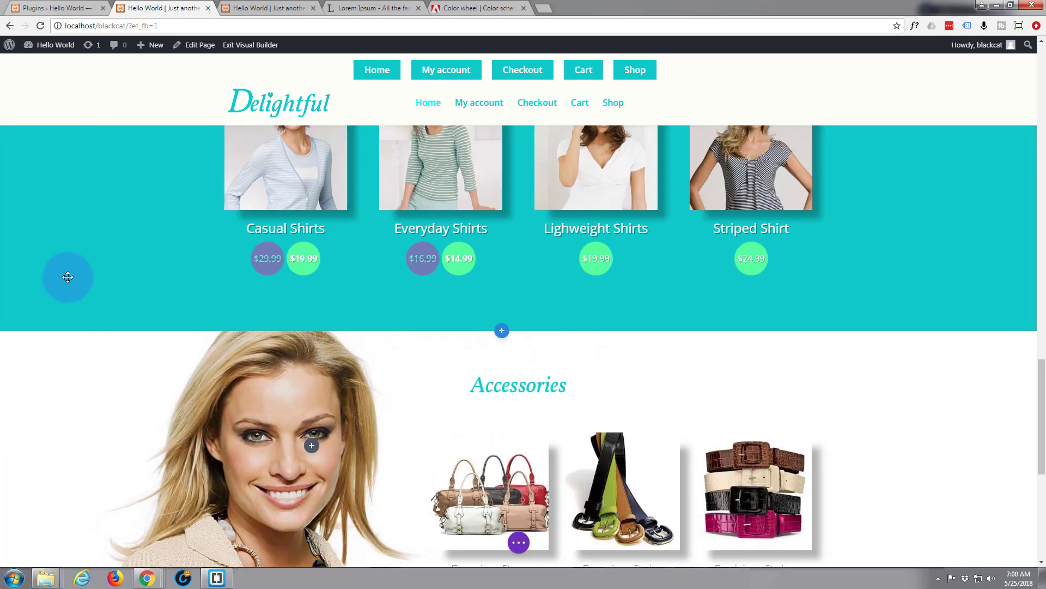
scroll(68, 276, "down", 5)
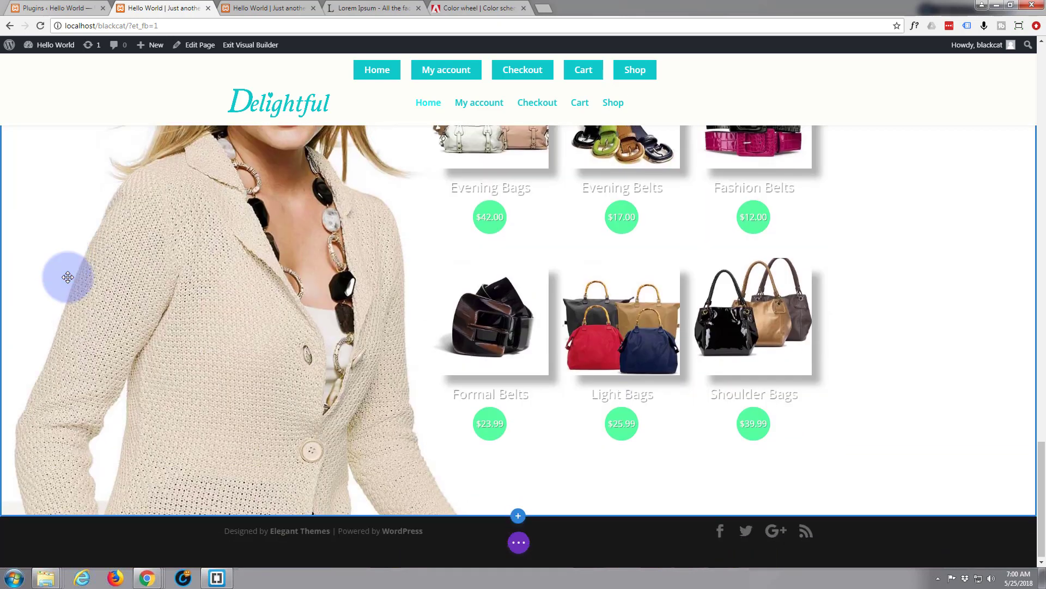
scroll(67, 277, "up", 6)
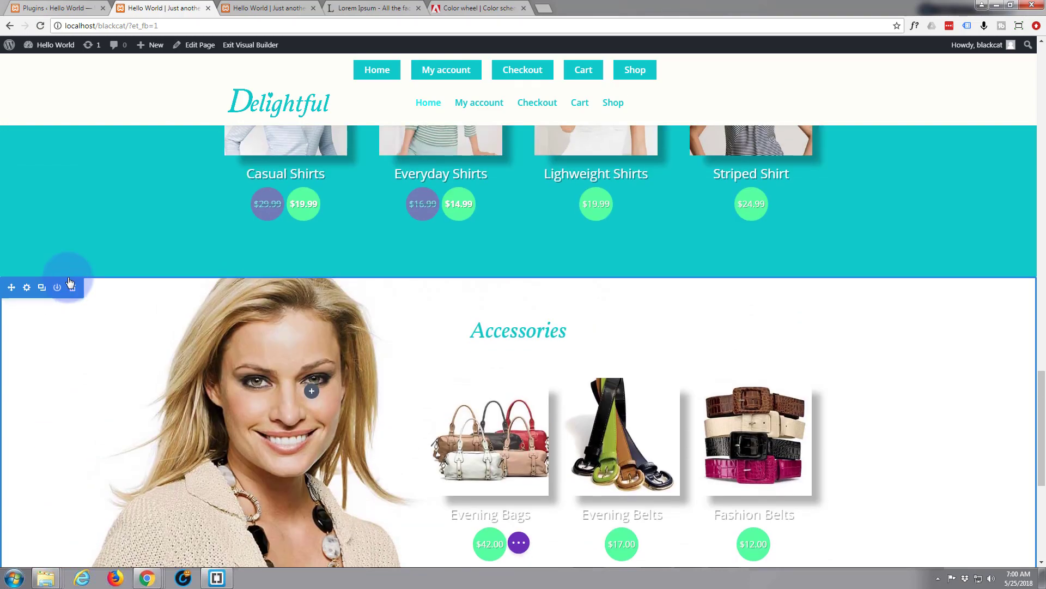
scroll(67, 277, "up", 4)
scroll(67, 276, "up", 5)
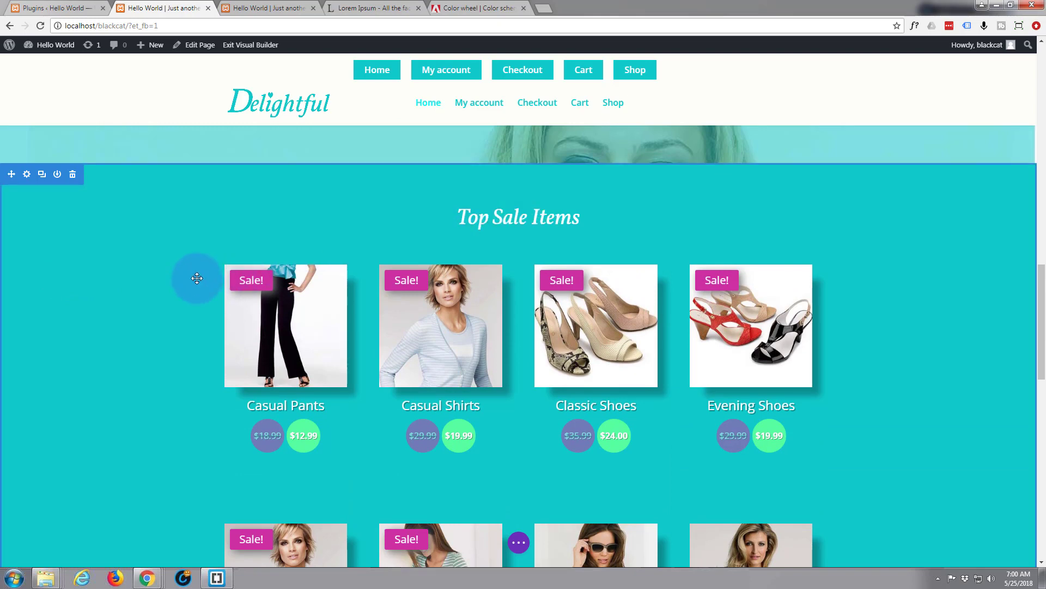
scroll(198, 281, "down", 8)
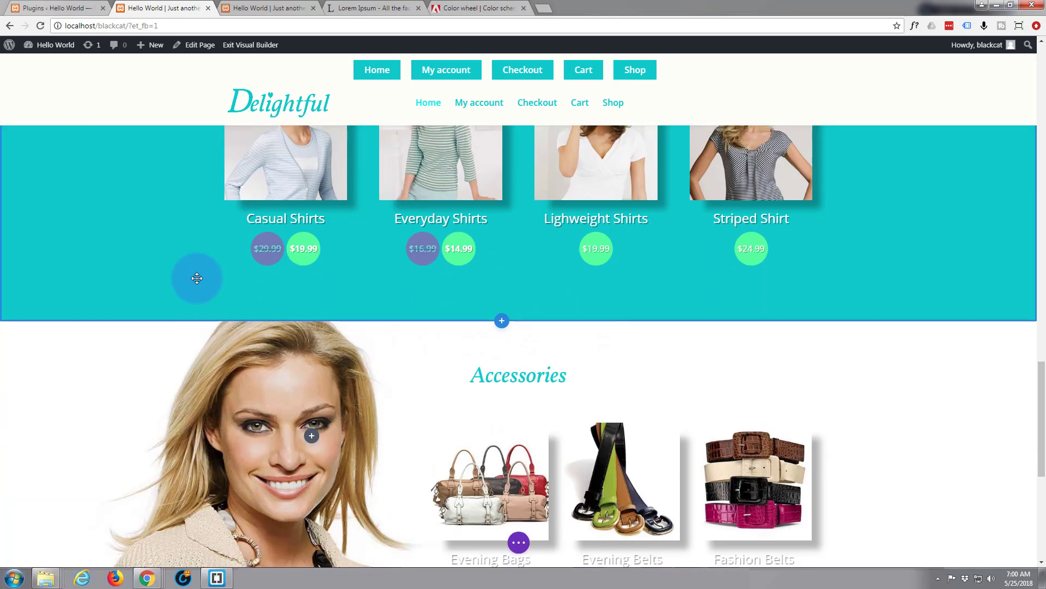
scroll(197, 277, "down", 2)
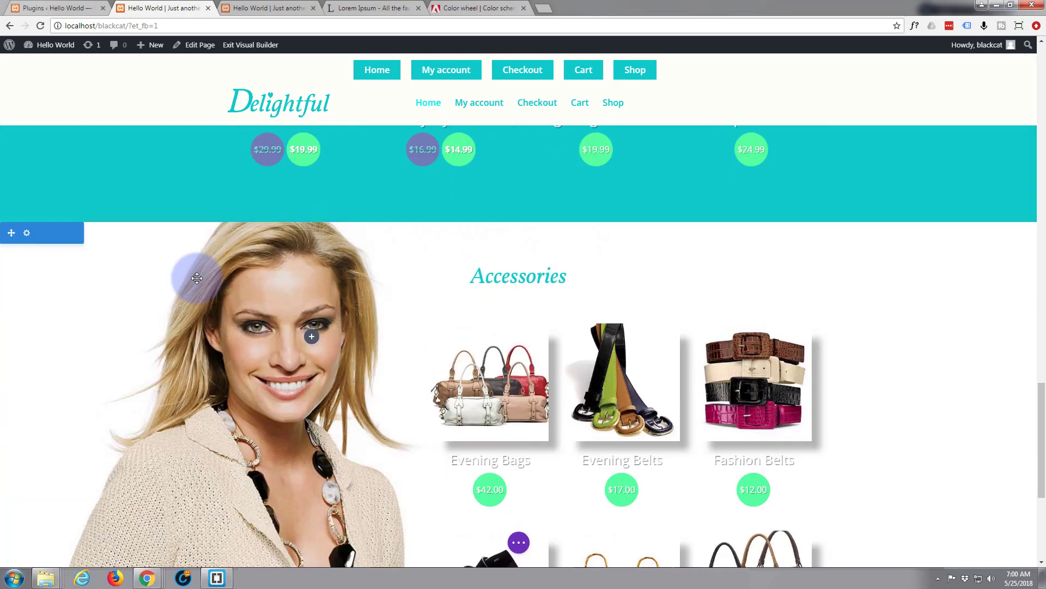
left_click(246, 46)
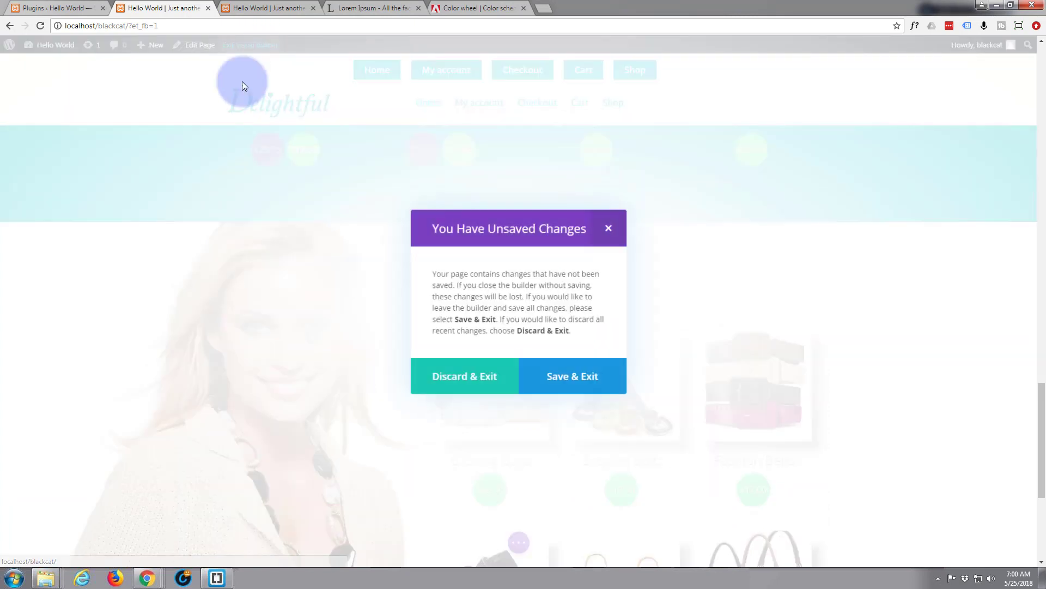
left_click(583, 381)
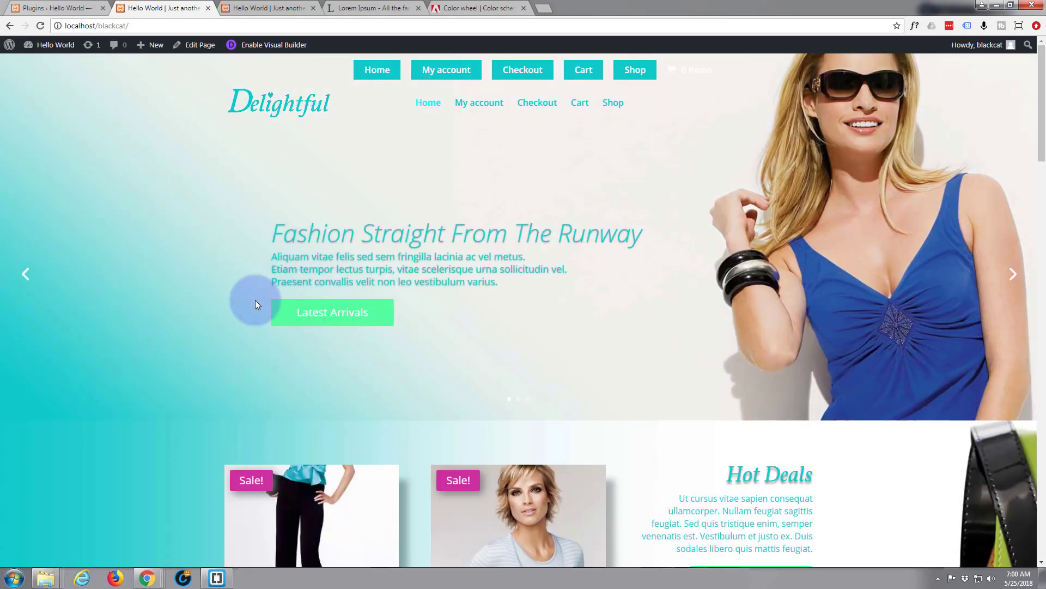
Step: Review the published home page's Hot Deals, countdown, Top Sale Items and Accessories sections, checking their headings and product layout
scroll(254, 302, "down", 8)
scroll(254, 306, "down", 10)
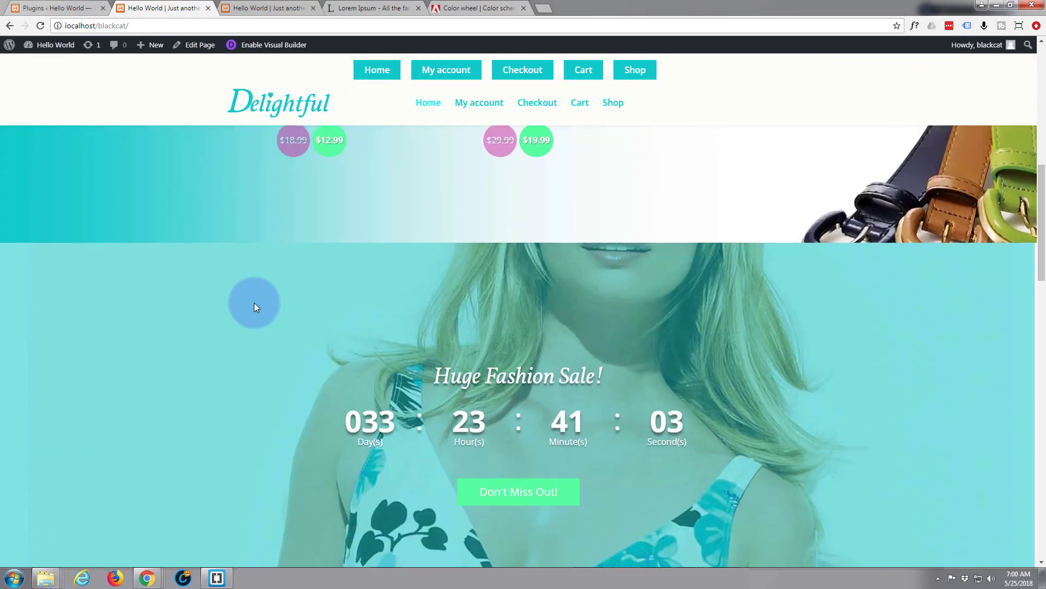
scroll(254, 305, "down", 6)
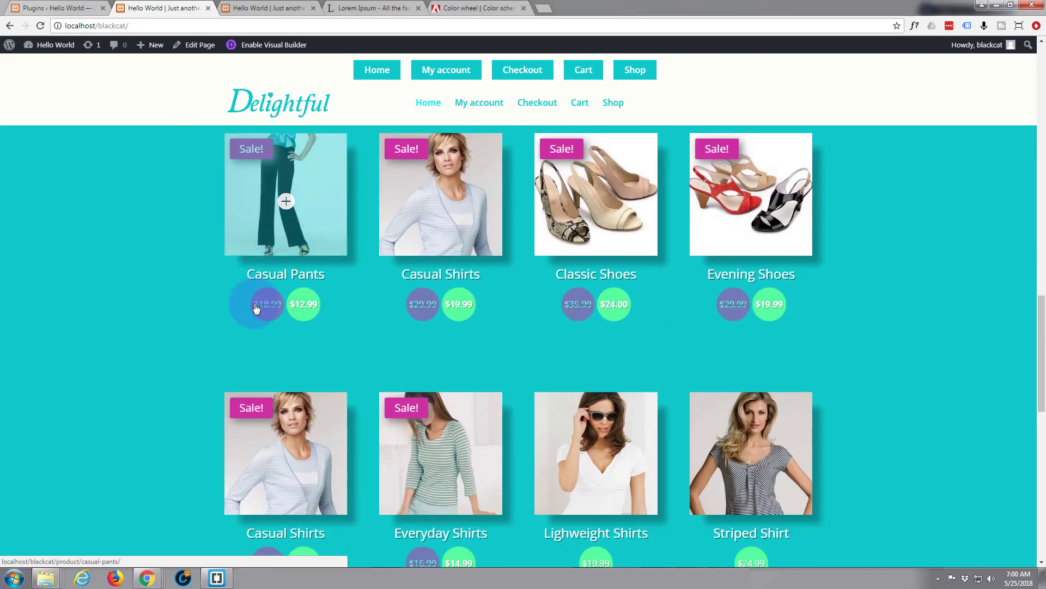
scroll(256, 309, "down", 7)
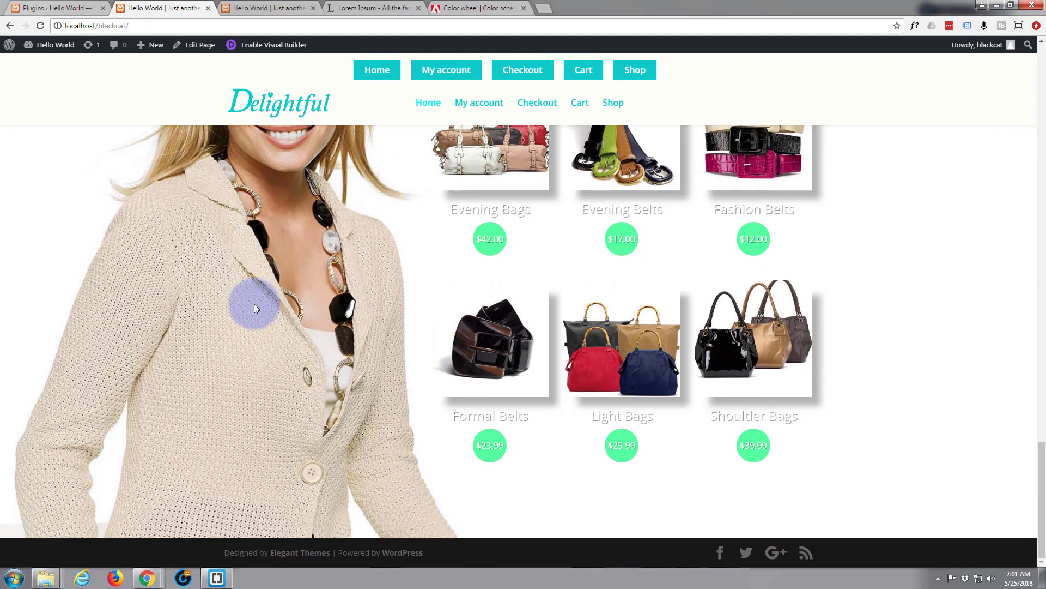
scroll(253, 308, "up", 8)
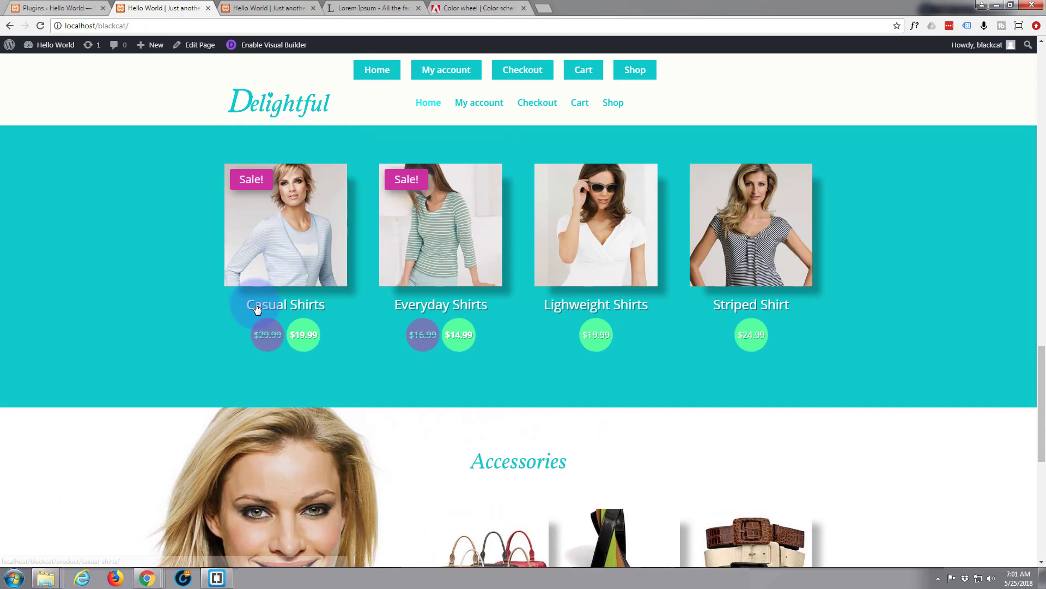
scroll(256, 308, "up", 10)
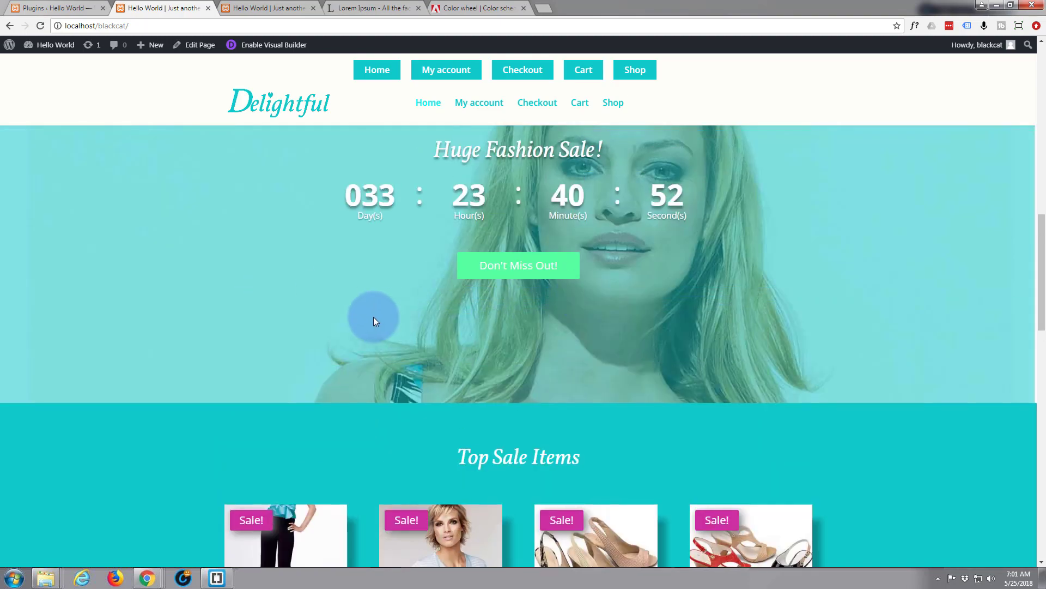
scroll(374, 321, "up", 5)
scroll(405, 300, "up", 3)
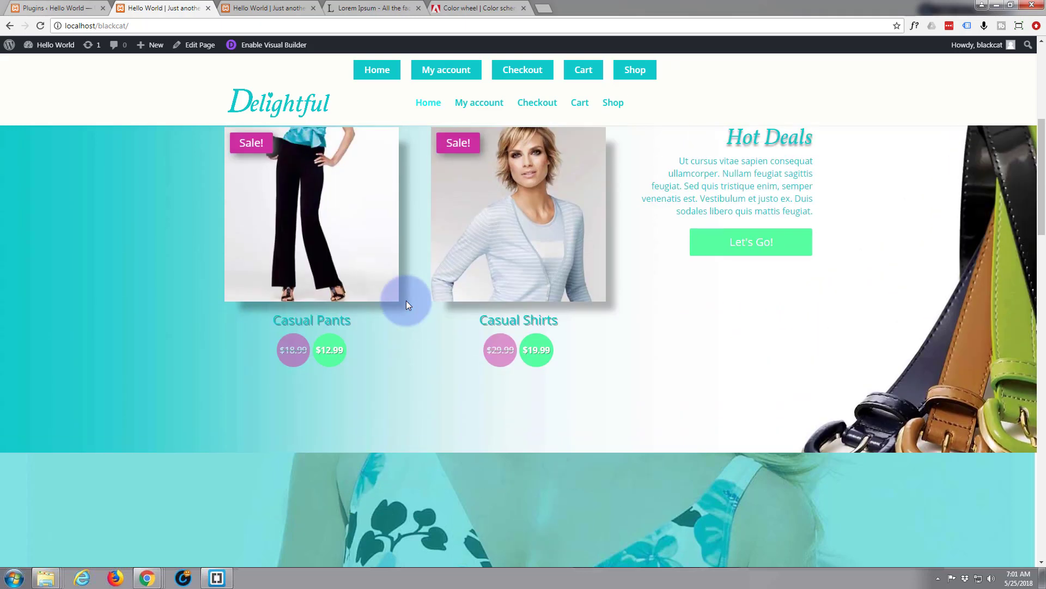
scroll(404, 300, "down", 10)
scroll(404, 303, "down", 7)
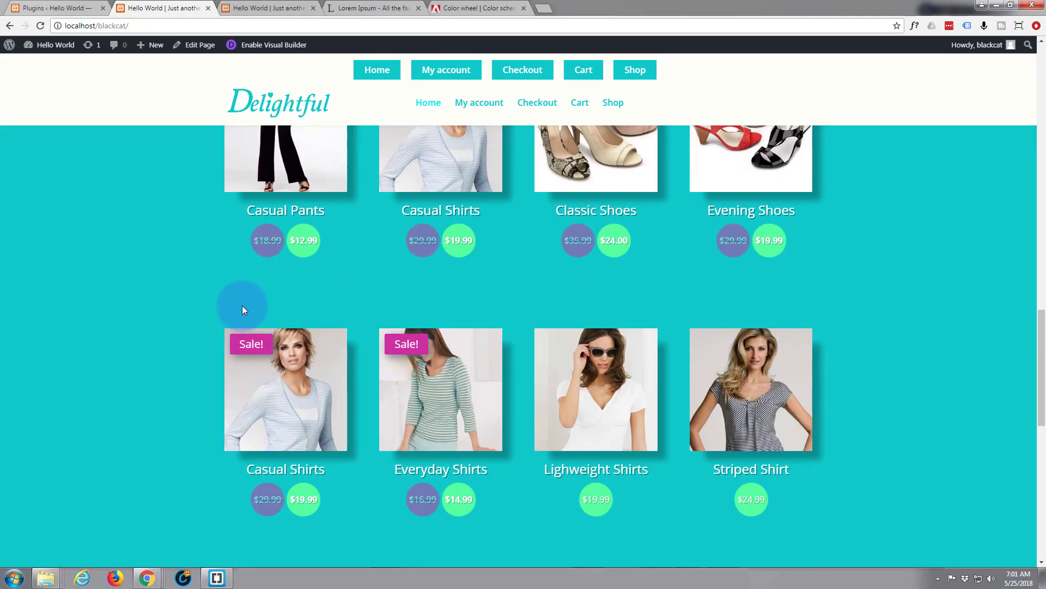
scroll(242, 305, "up", 5)
scroll(241, 305, "down", 3)
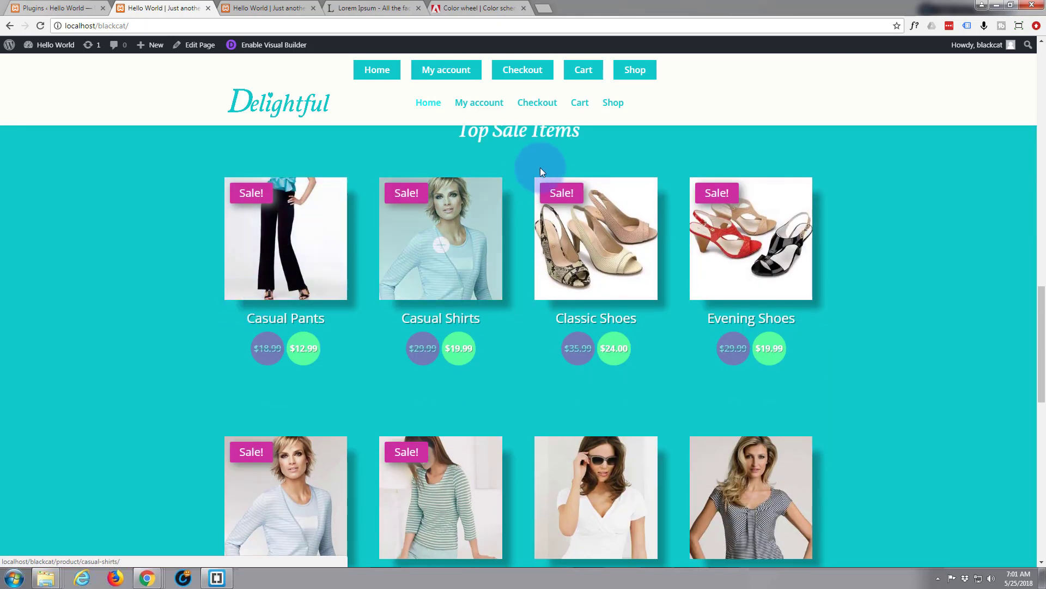
scroll(183, 296, "down", 9)
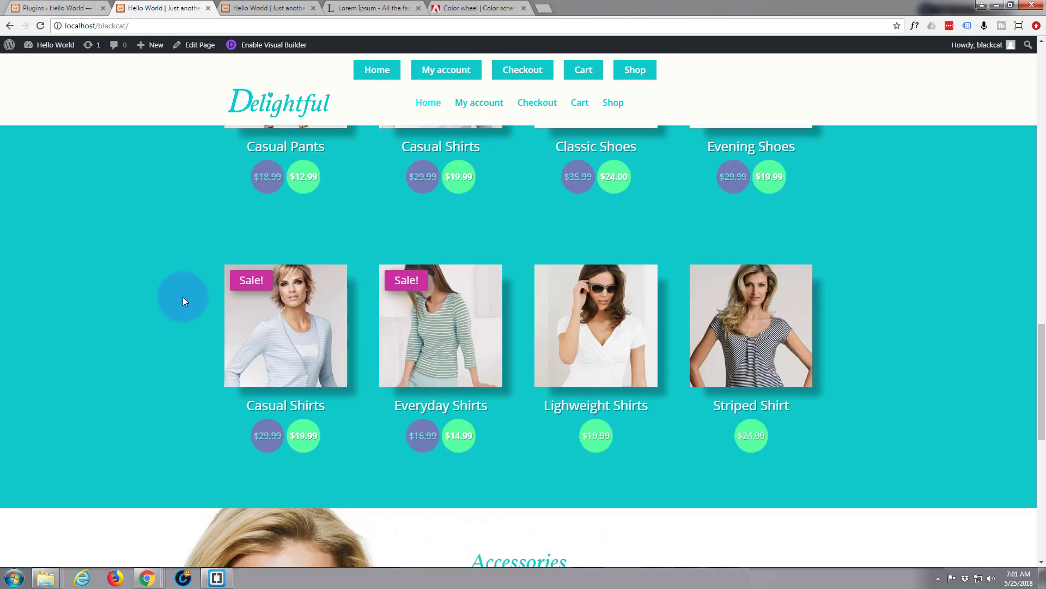